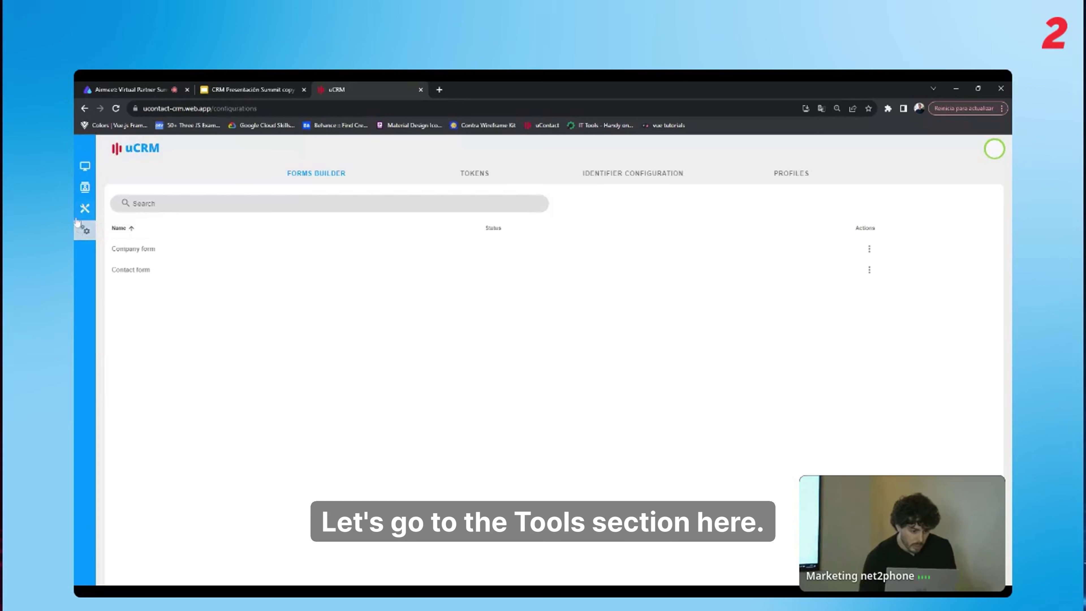
Open the Contact form from the Tools forms list for editing.
click(85, 208)
click(84, 231)
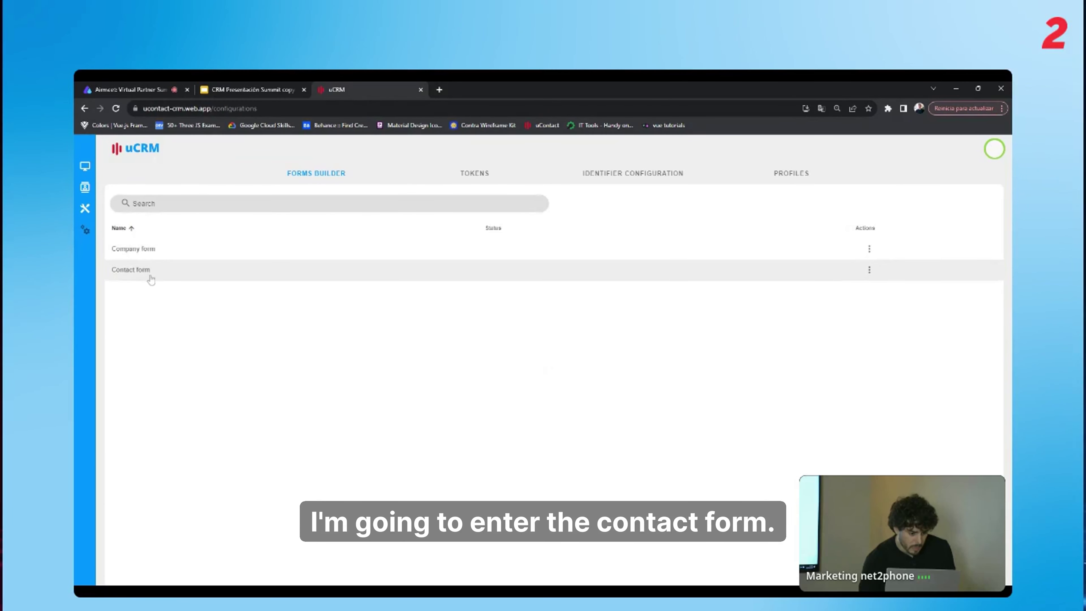
click(150, 276)
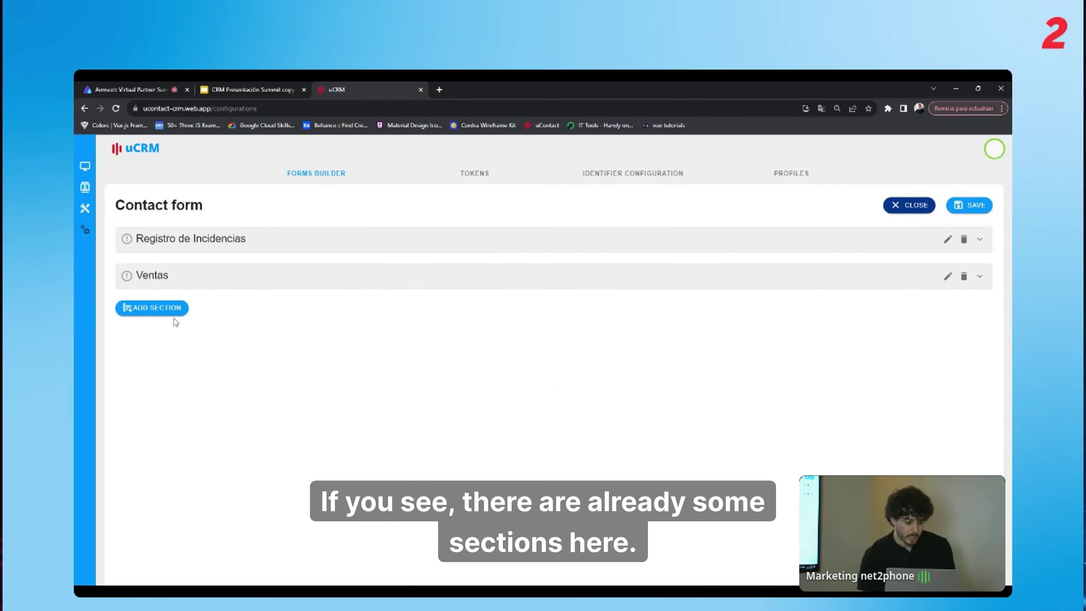
Add a new section titled 'Producto comprado', enable it and save it.
click(163, 311)
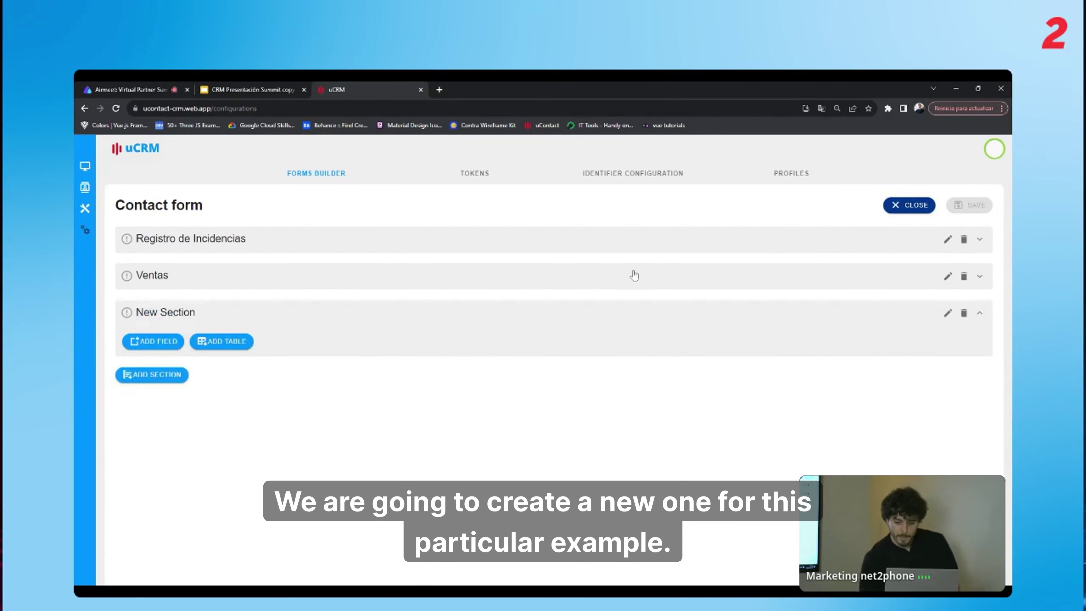
click(952, 319)
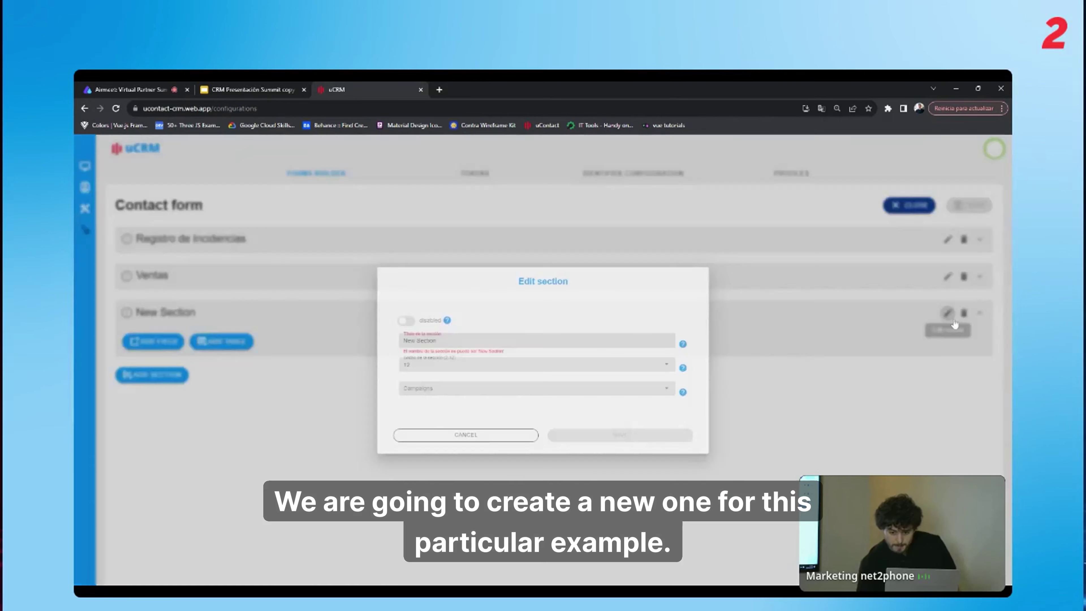
double_click(402, 336)
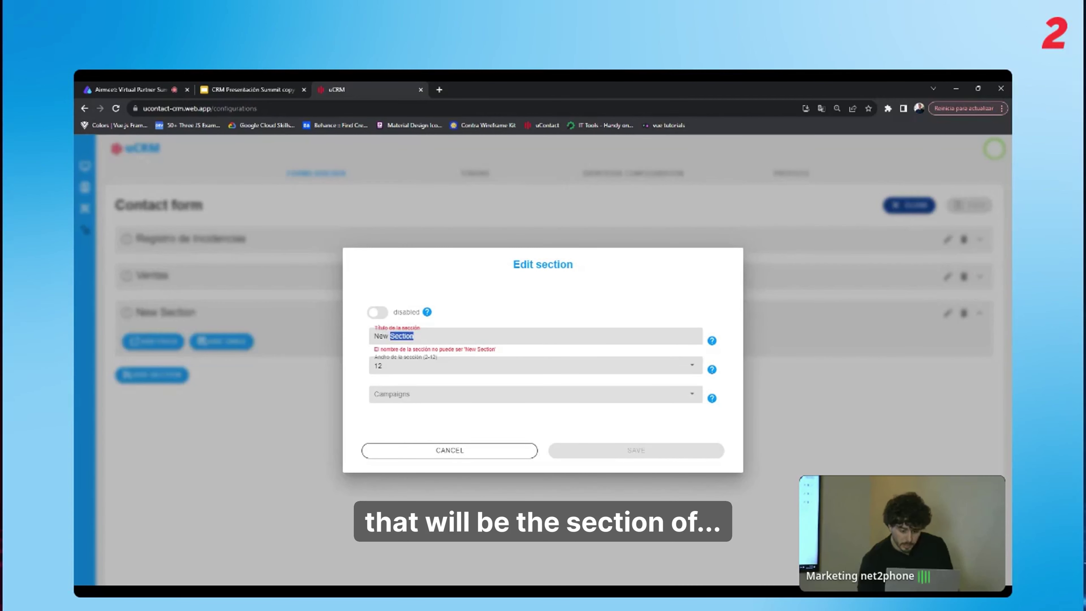
key(BackSpace)
key(BackSpace)
key(BackSpace)
key(BackSpace)
key(BackSpace)
text(P)
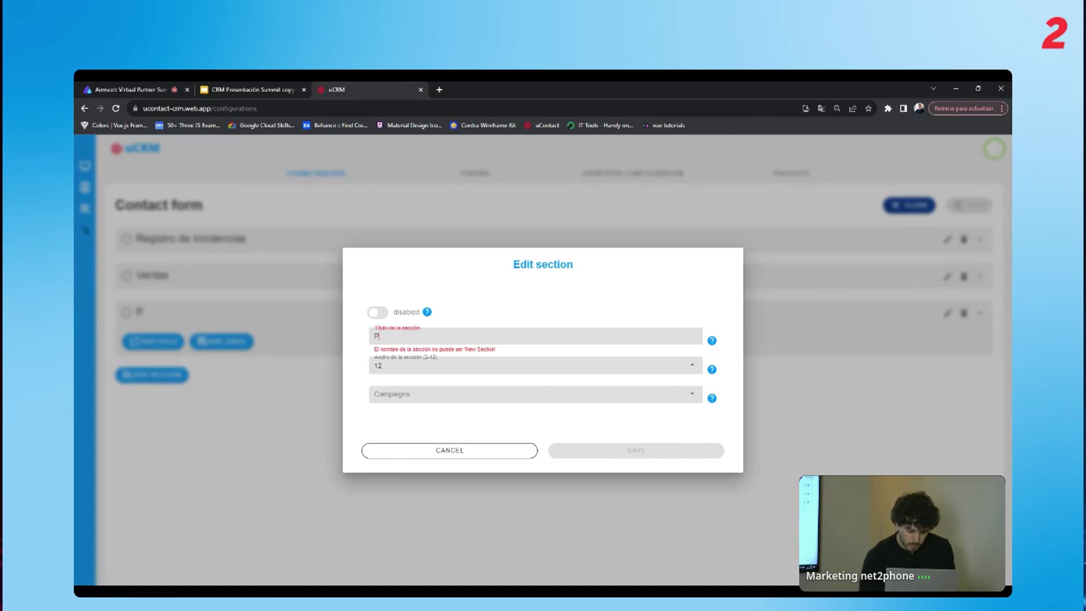
text(rodu)
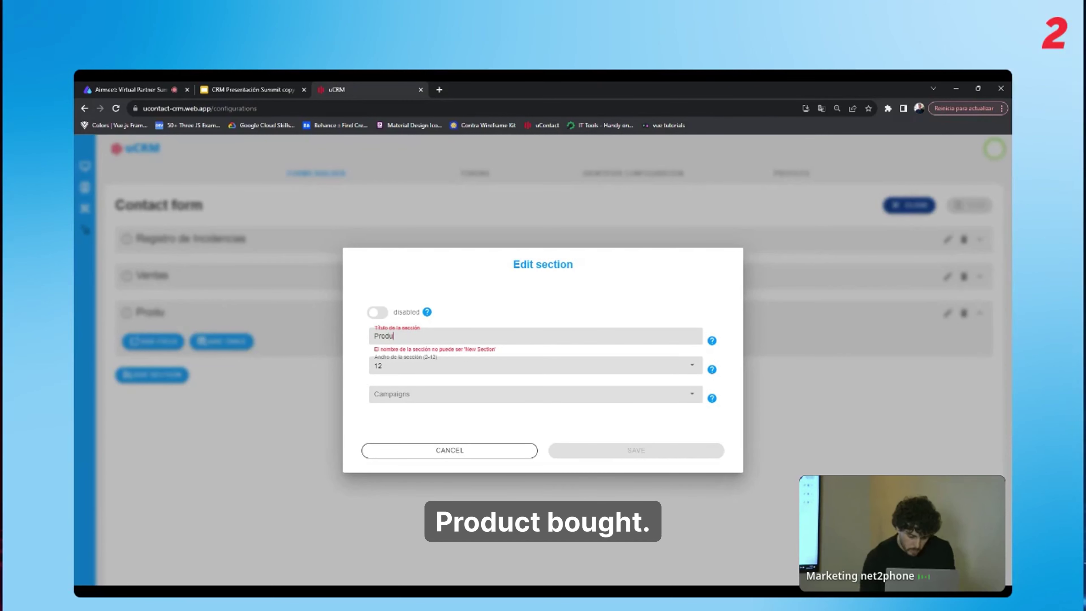
text(cto comprado)
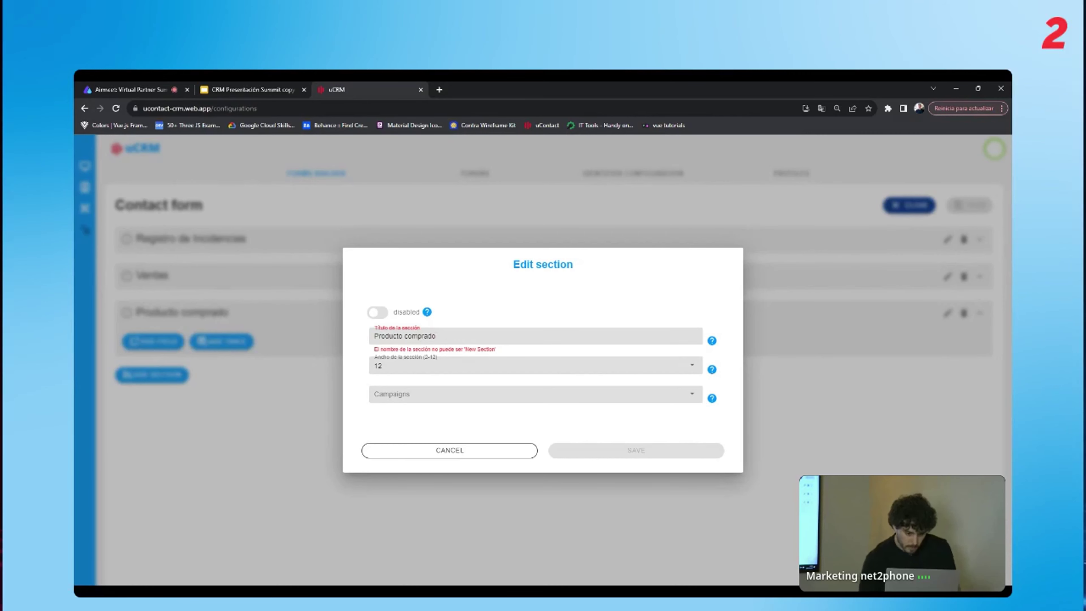
click(378, 313)
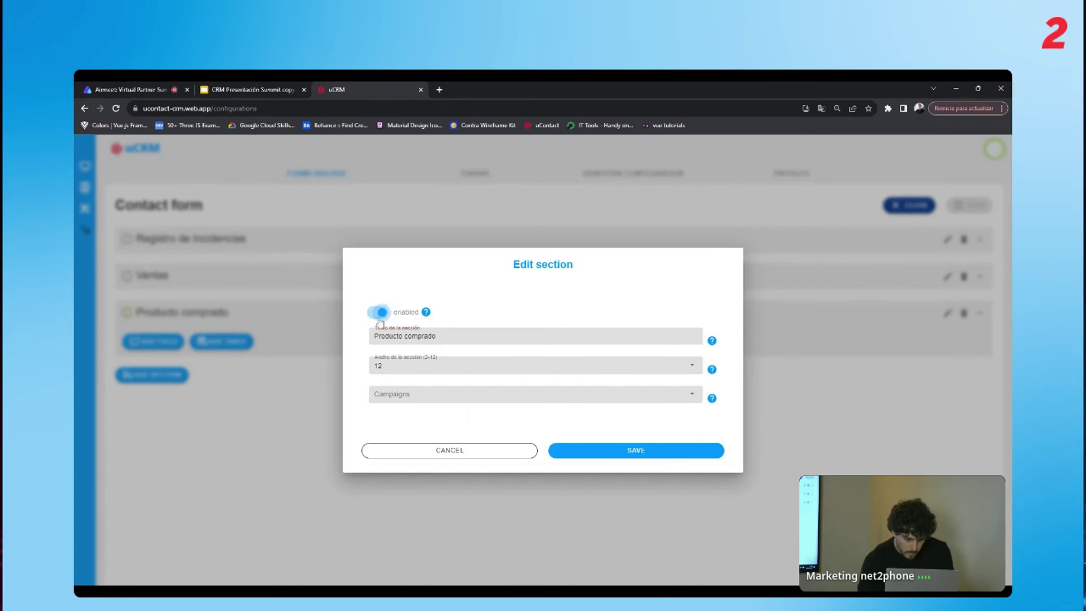
click(626, 453)
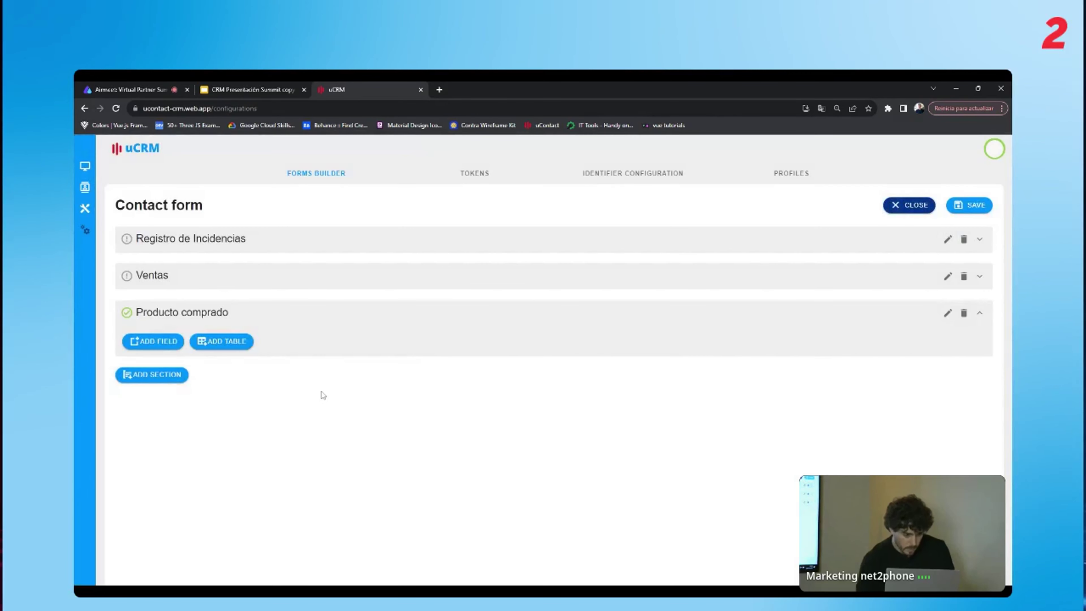
Add a Text field named Producto with width 4 to the section.
click(162, 342)
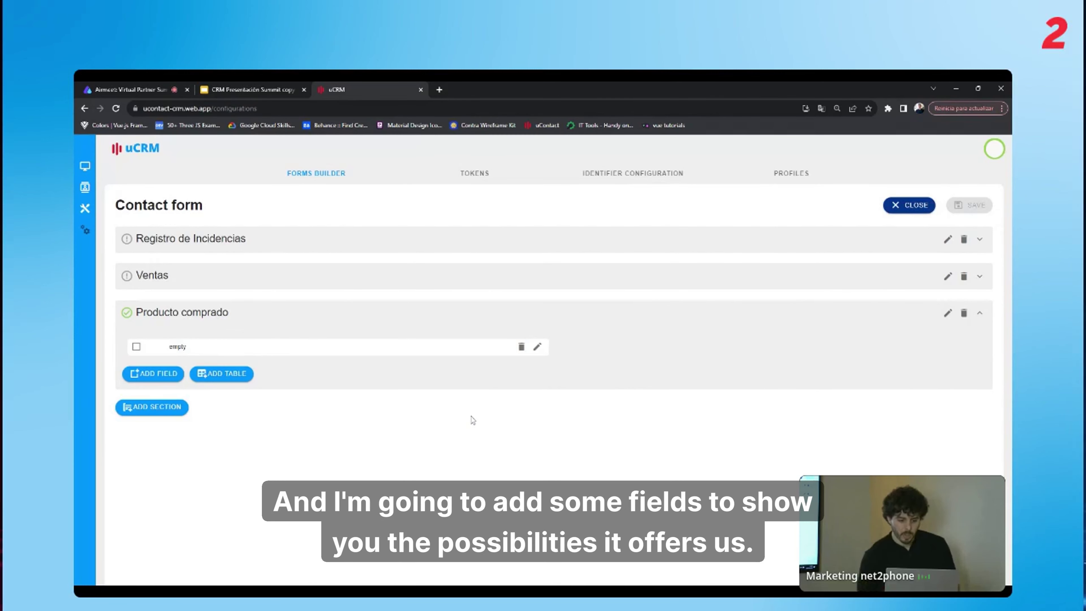
click(537, 348)
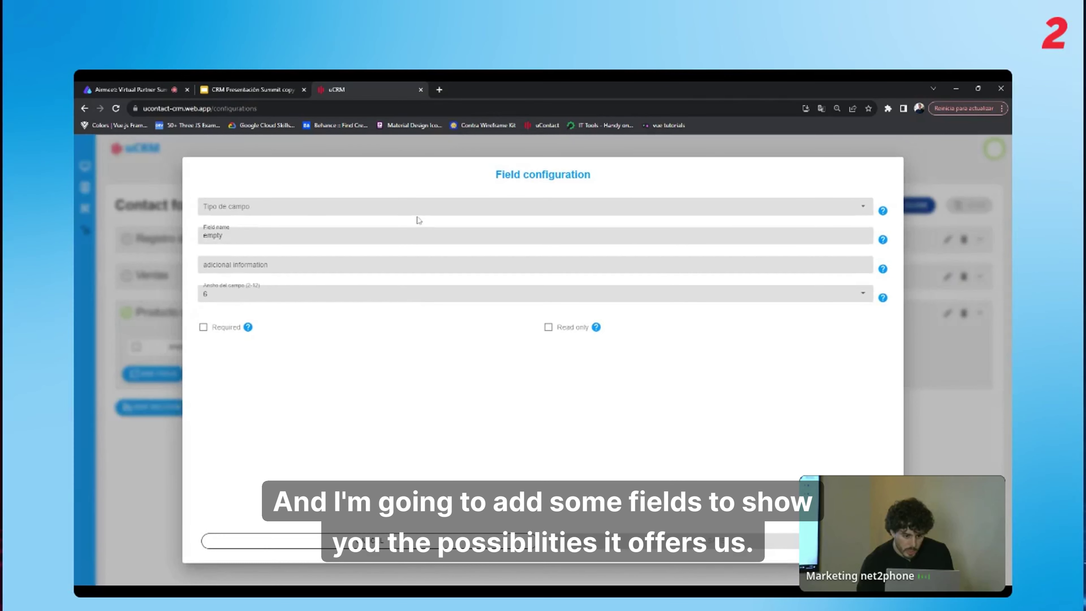
click(418, 212)
click(423, 211)
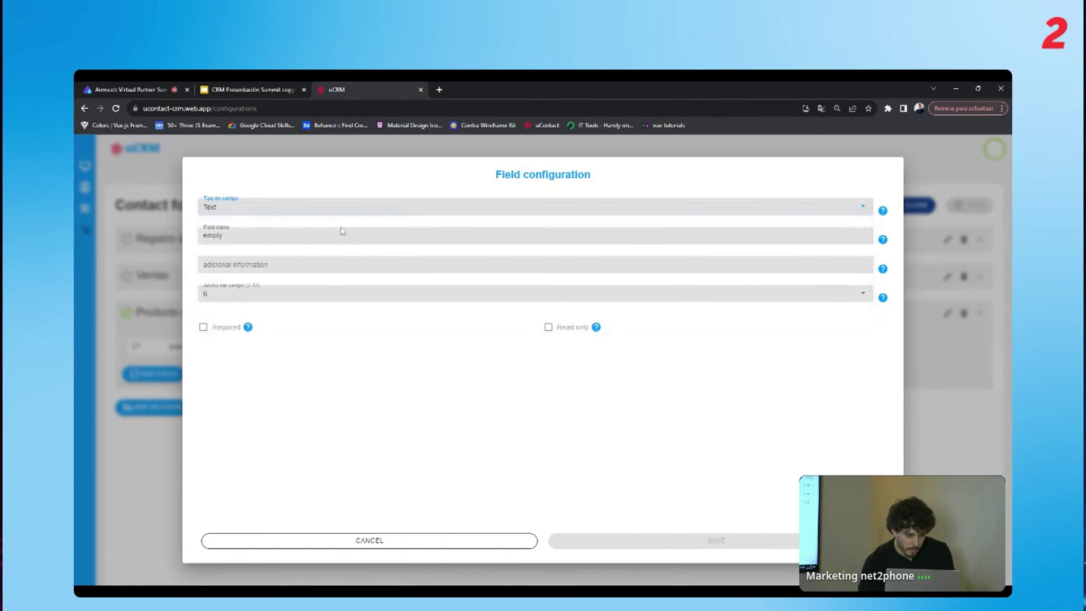
double_click(342, 231)
text(P)
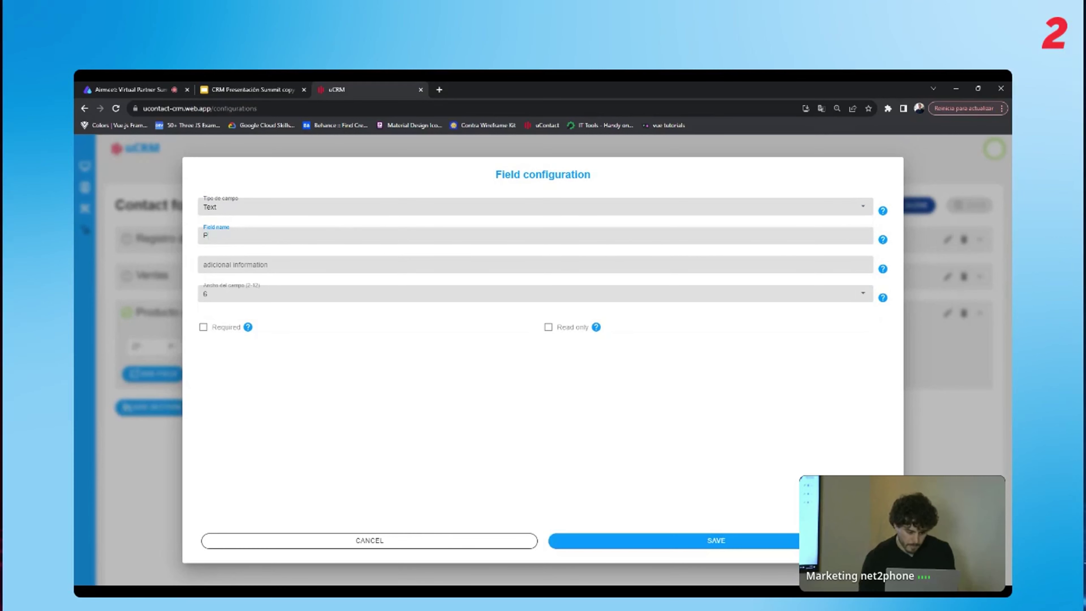
text(roducto)
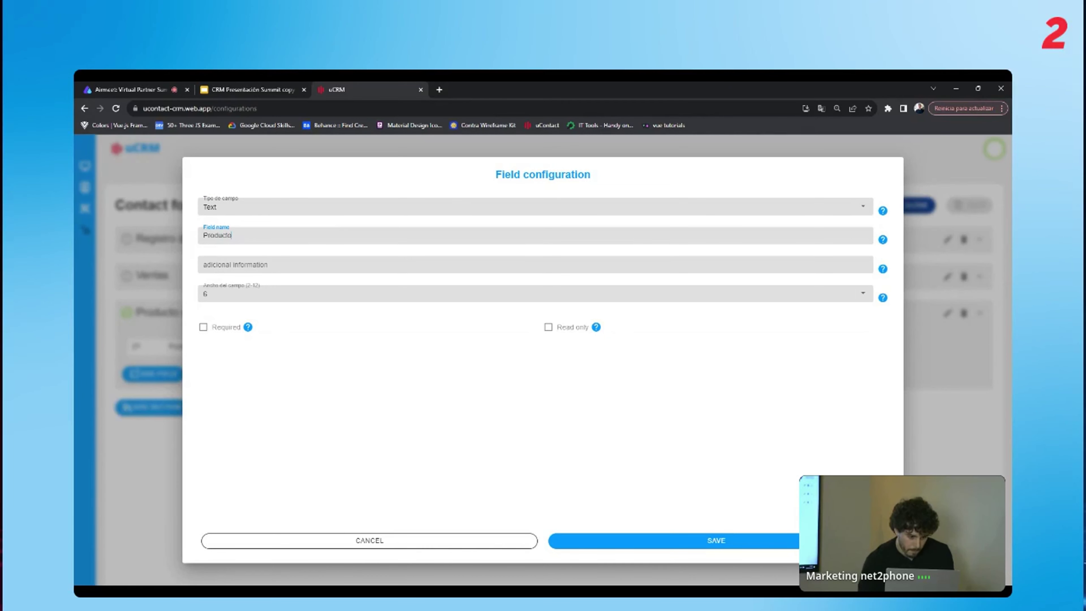
click(231, 295)
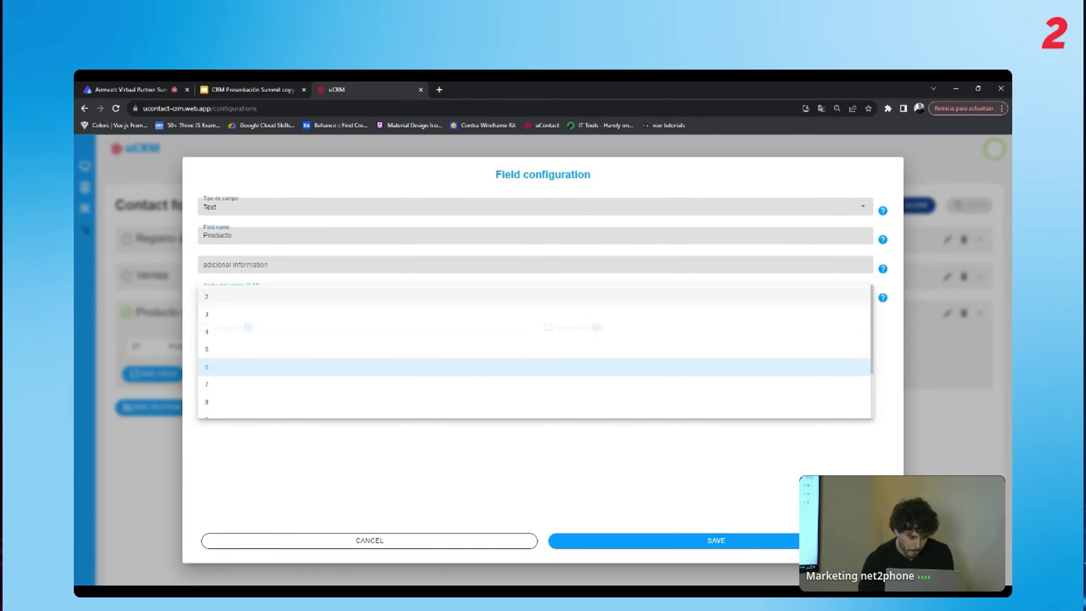
click(229, 332)
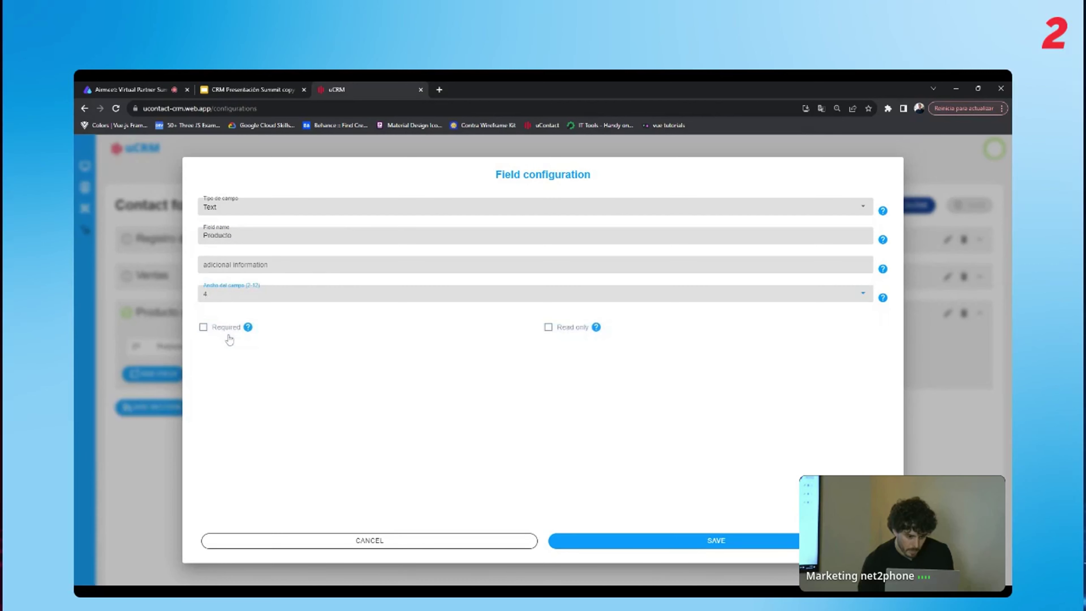
click(648, 540)
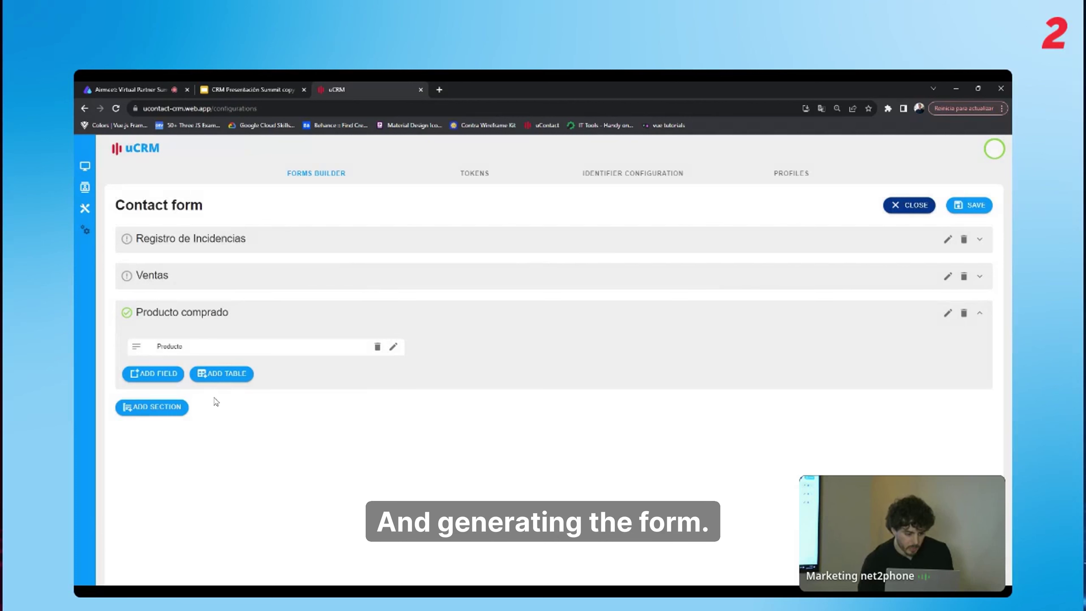
Add a second Text field named Precio with width 4.
click(166, 381)
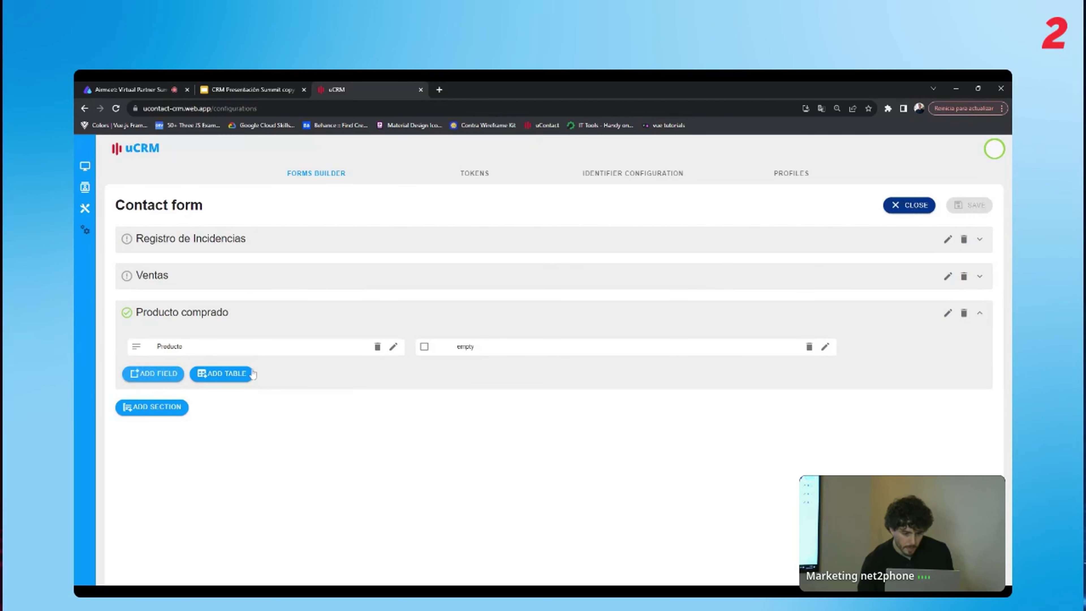
click(825, 347)
click(492, 208)
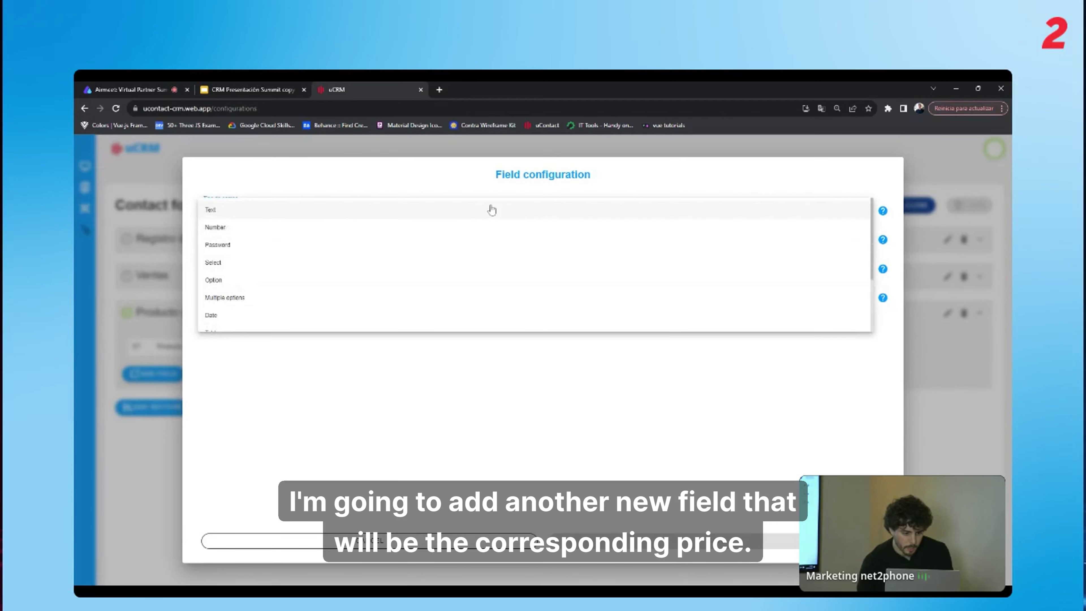
click(469, 212)
double_click(212, 236)
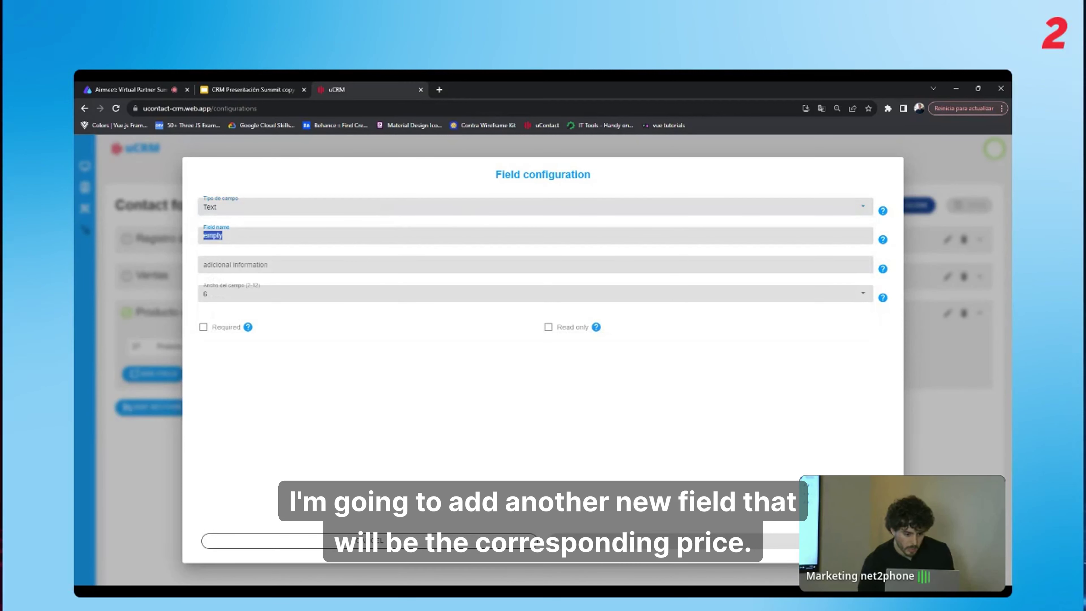
text(Pr)
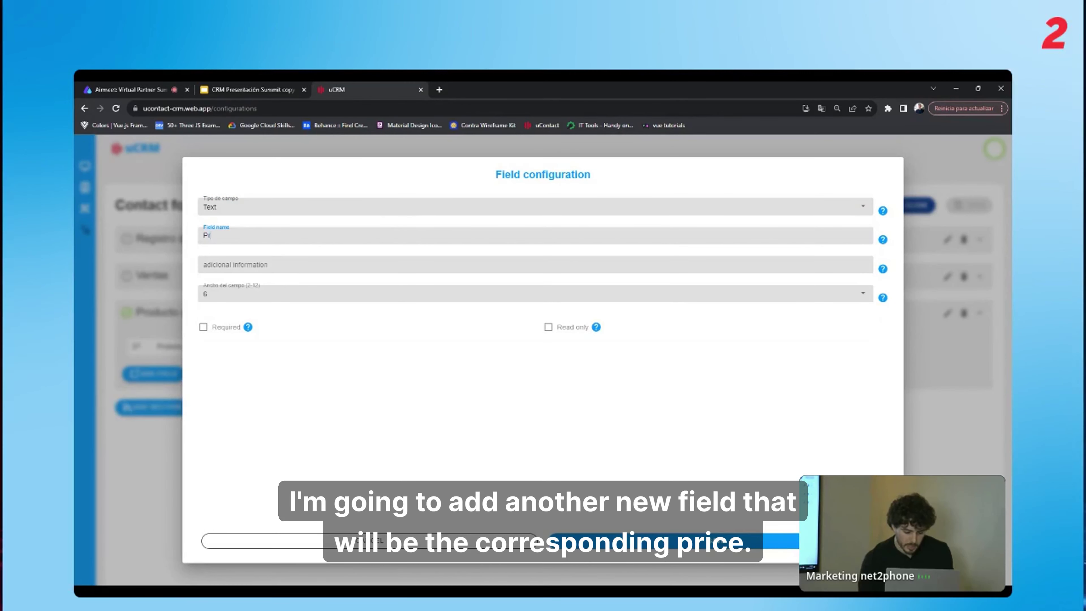
text(ecio)
click(530, 294)
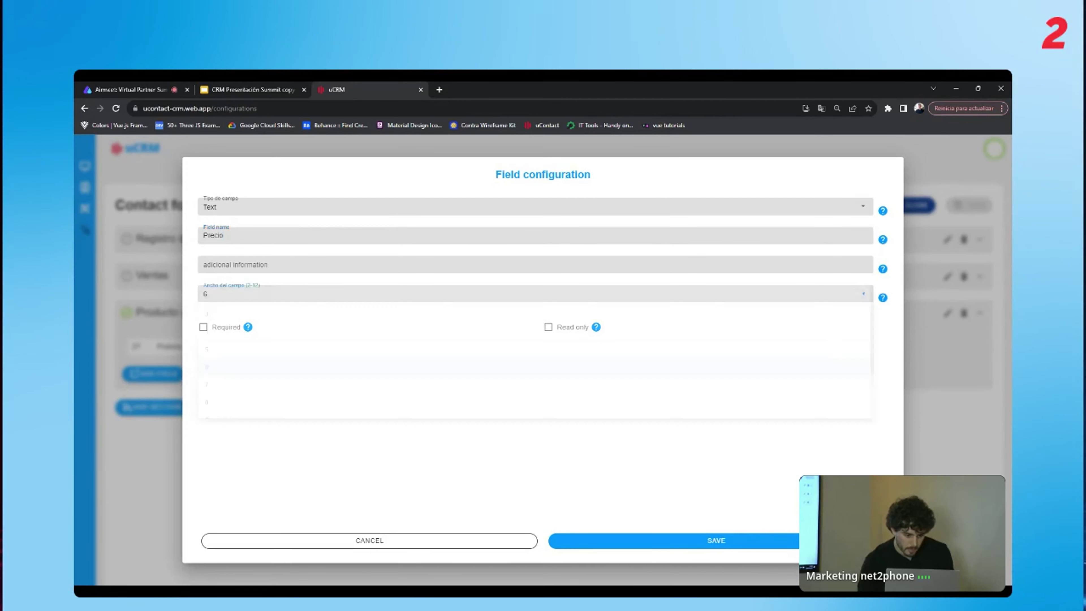
click(276, 332)
click(613, 541)
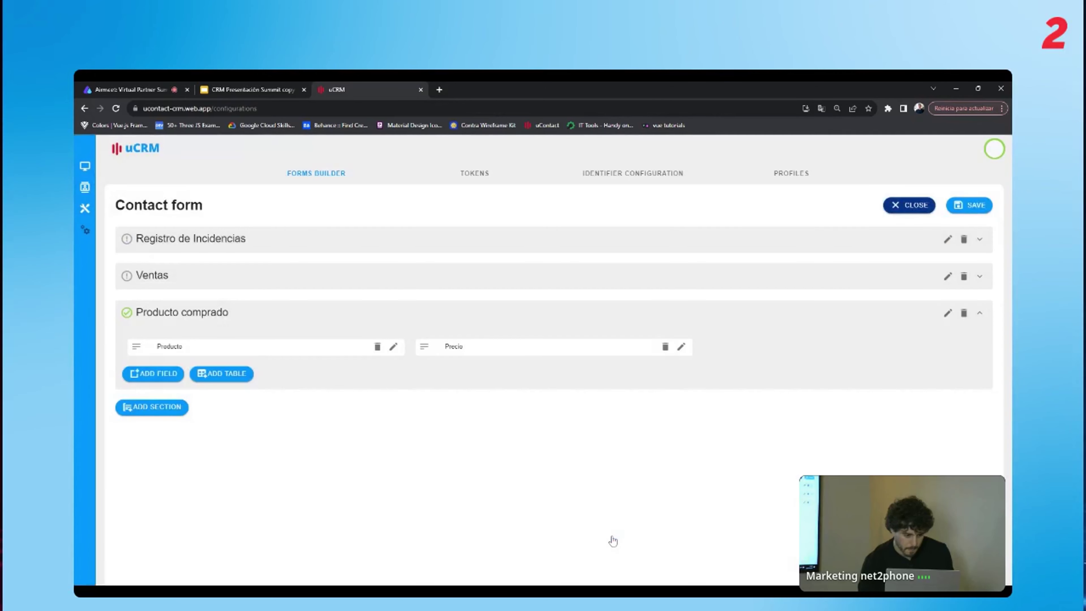
Add a Text field named Codigo with width 4, then save the Contact form.
click(164, 375)
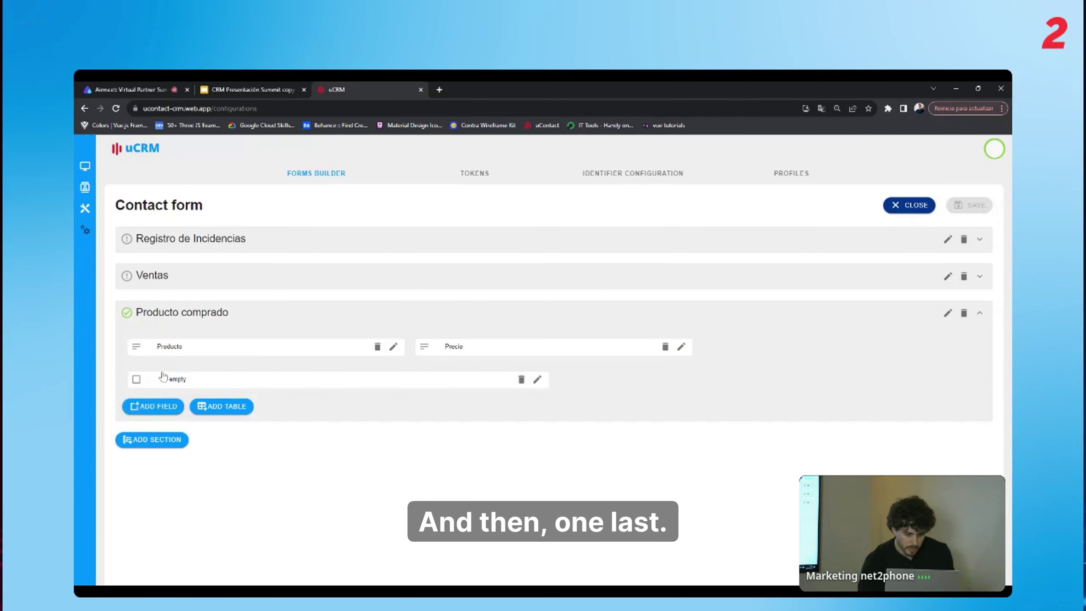
click(537, 379)
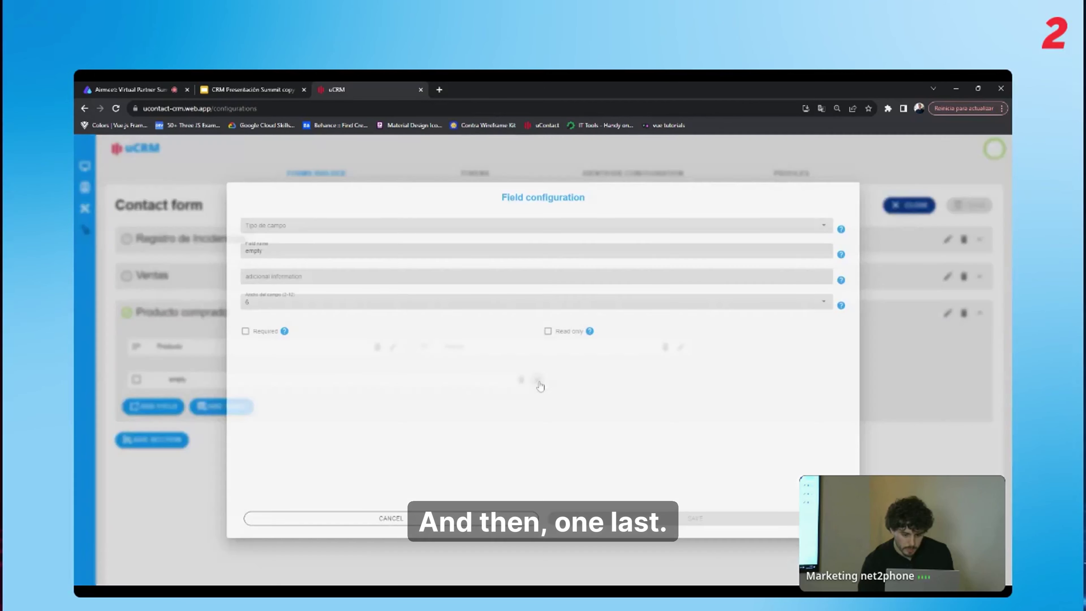
click(358, 208)
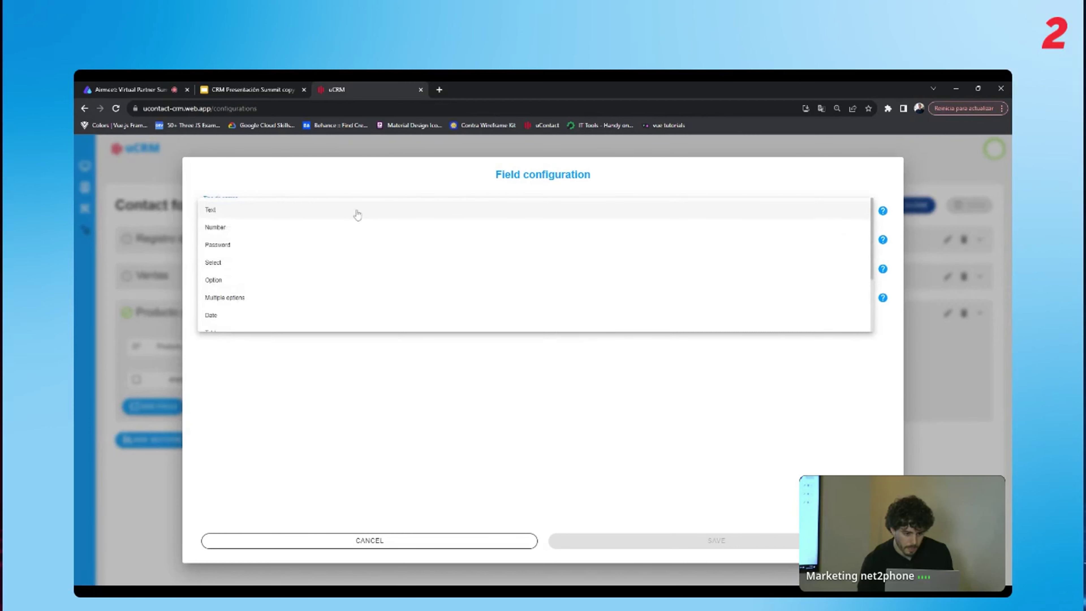
click(359, 212)
key(Tab)
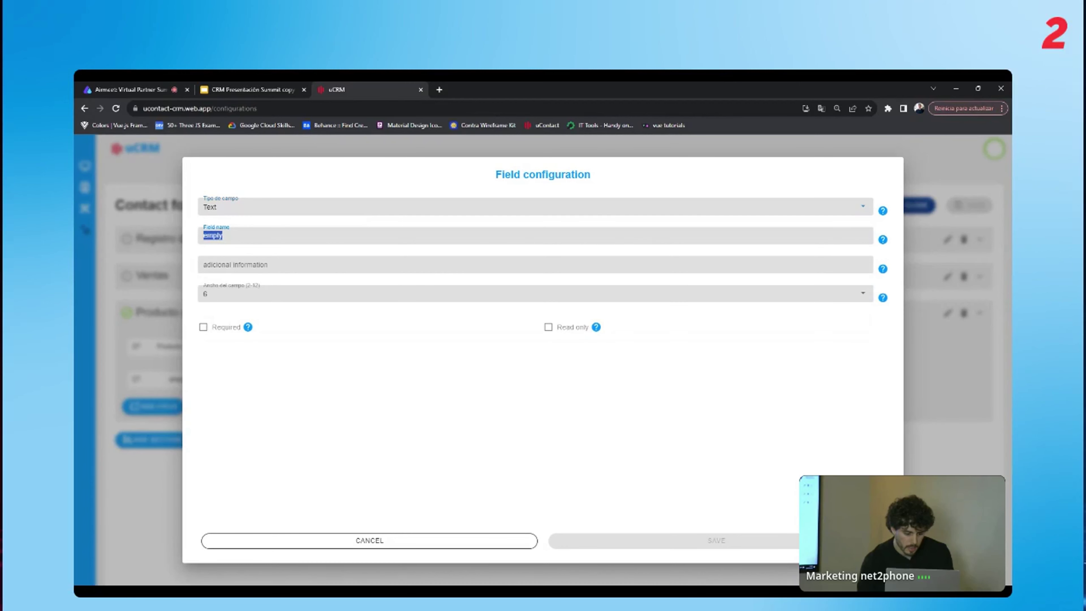
text(Codigo)
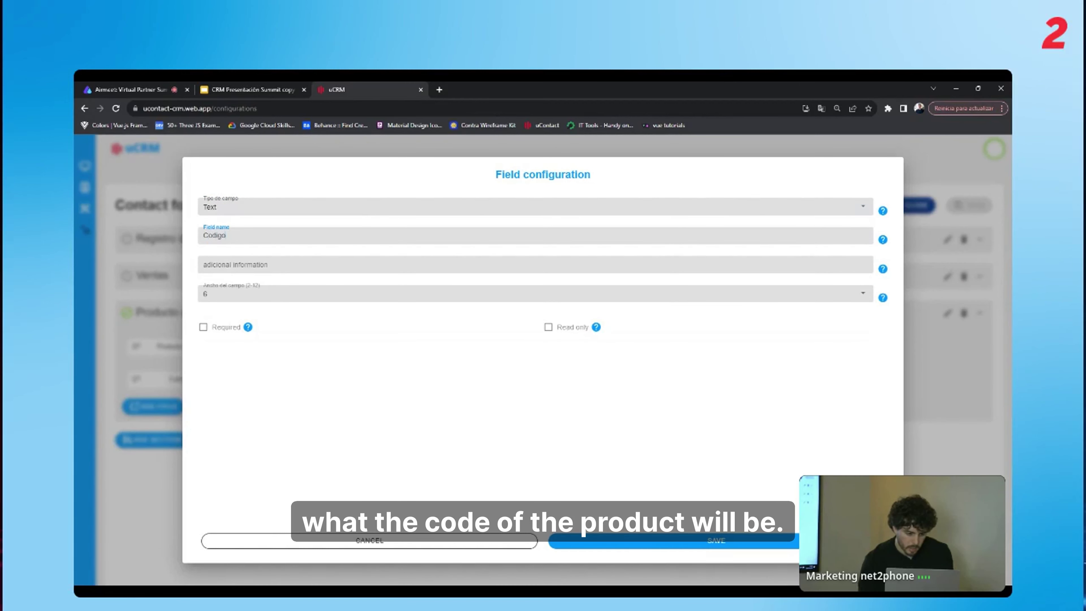
click(301, 295)
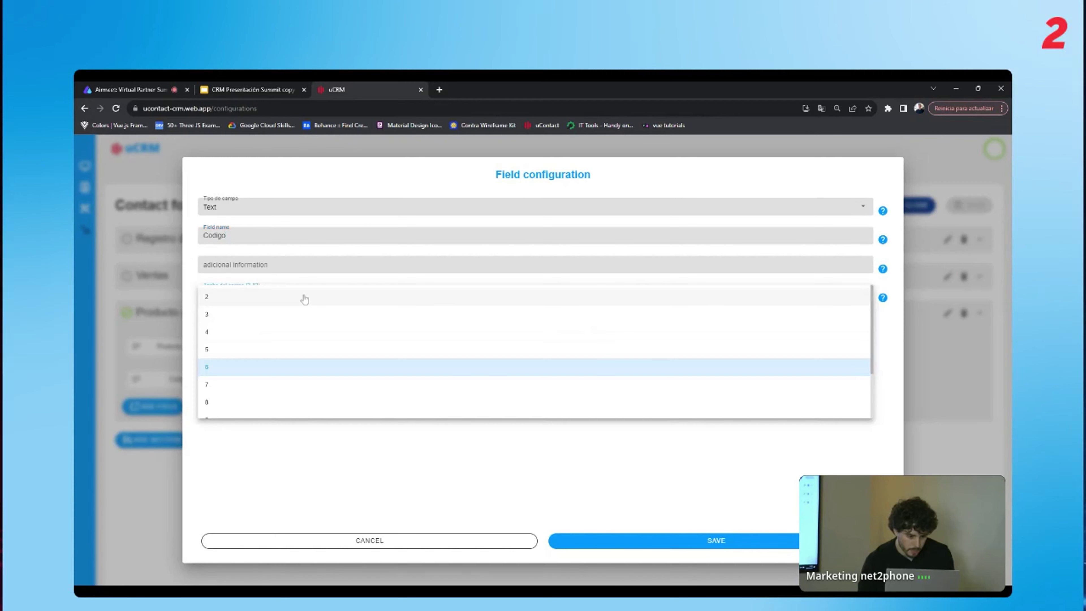
click(264, 339)
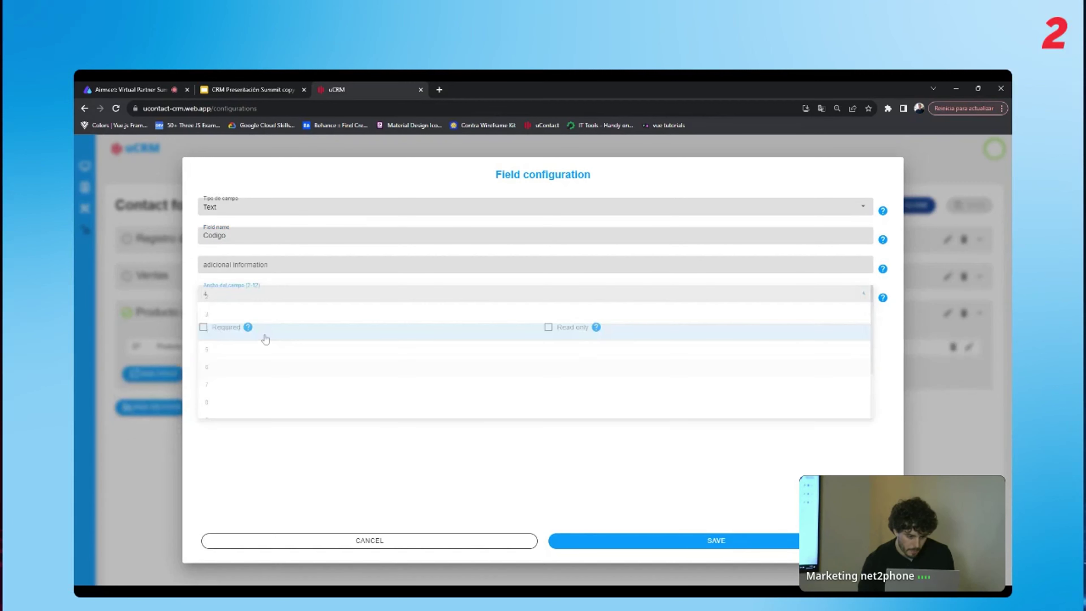
click(609, 541)
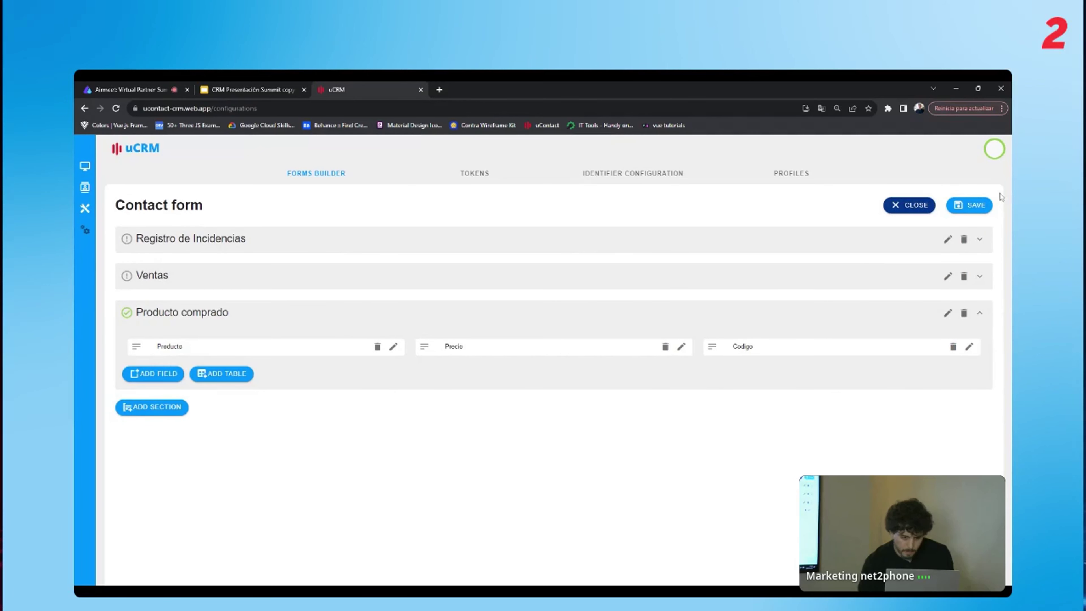
click(982, 206)
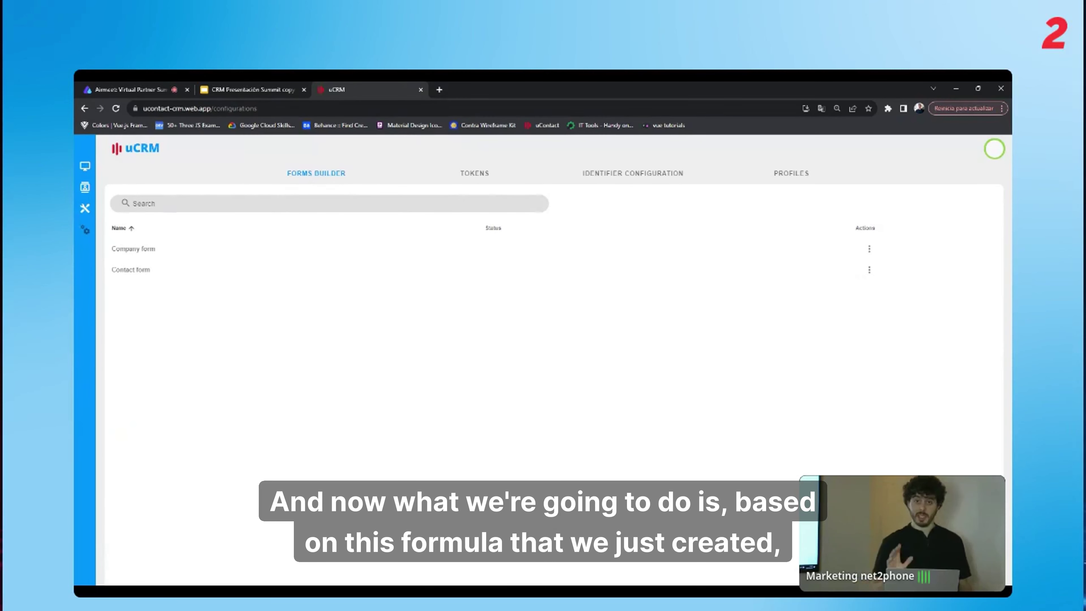
Start a new contact from the Contacts list.
click(85, 187)
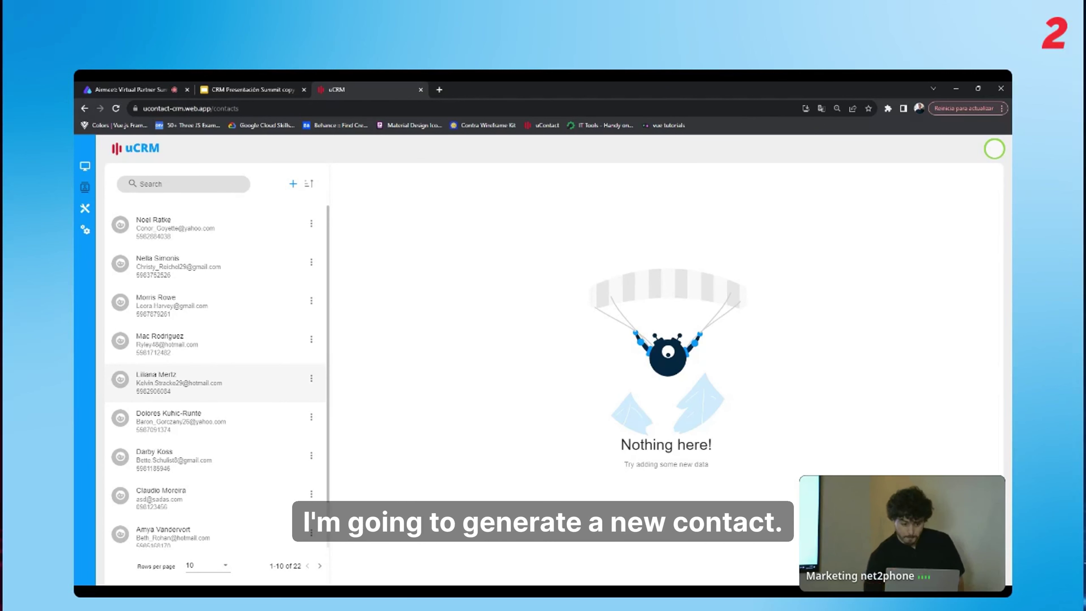
click(293, 184)
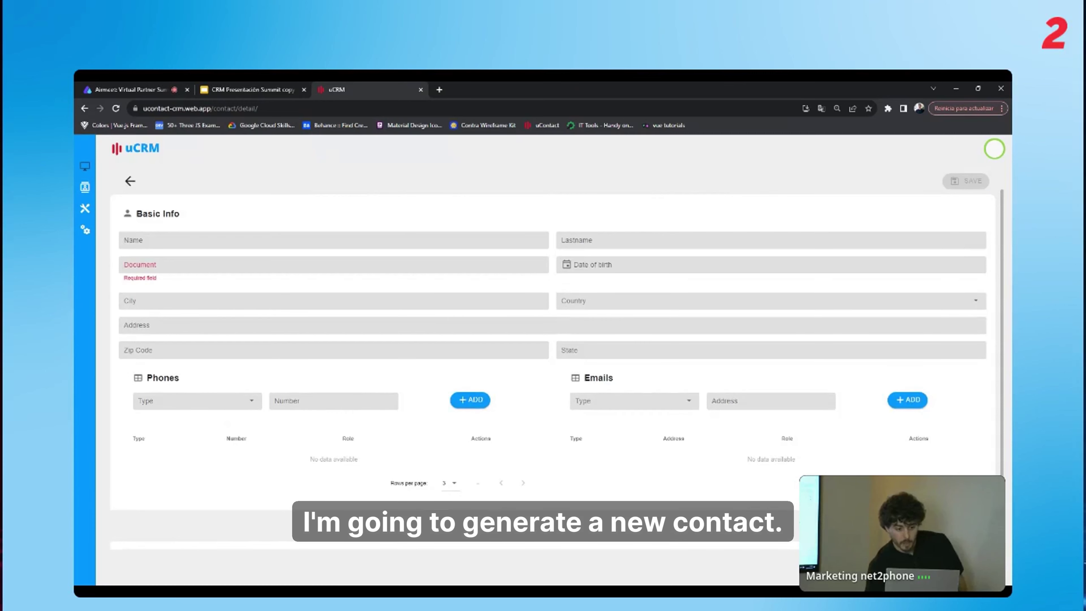
scroll(555, 368, down, 1)
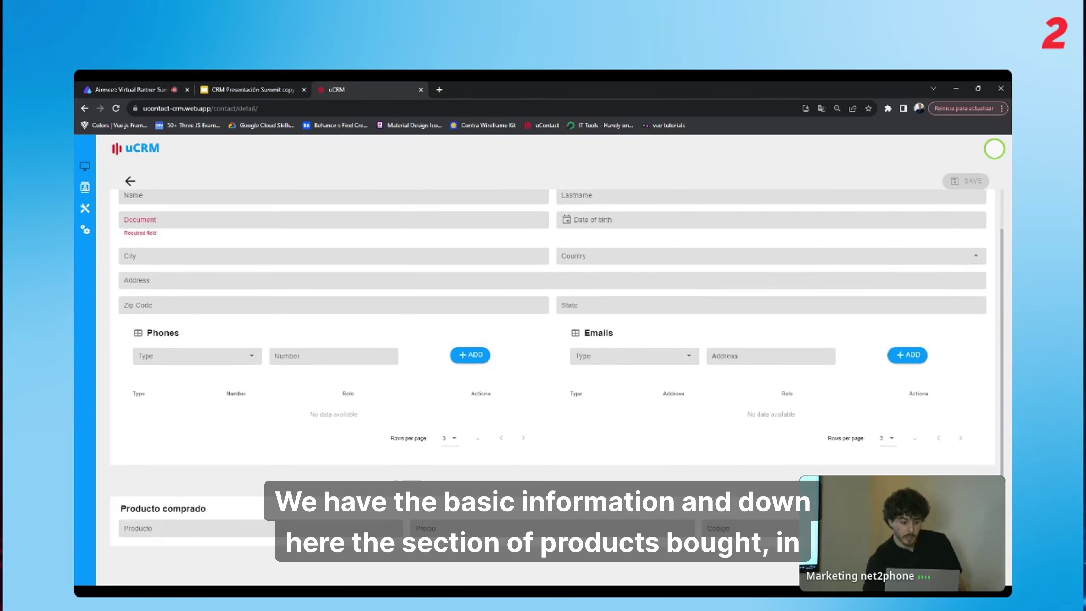
scroll(556, 368, up, 1)
scroll(556, 368, down, 1)
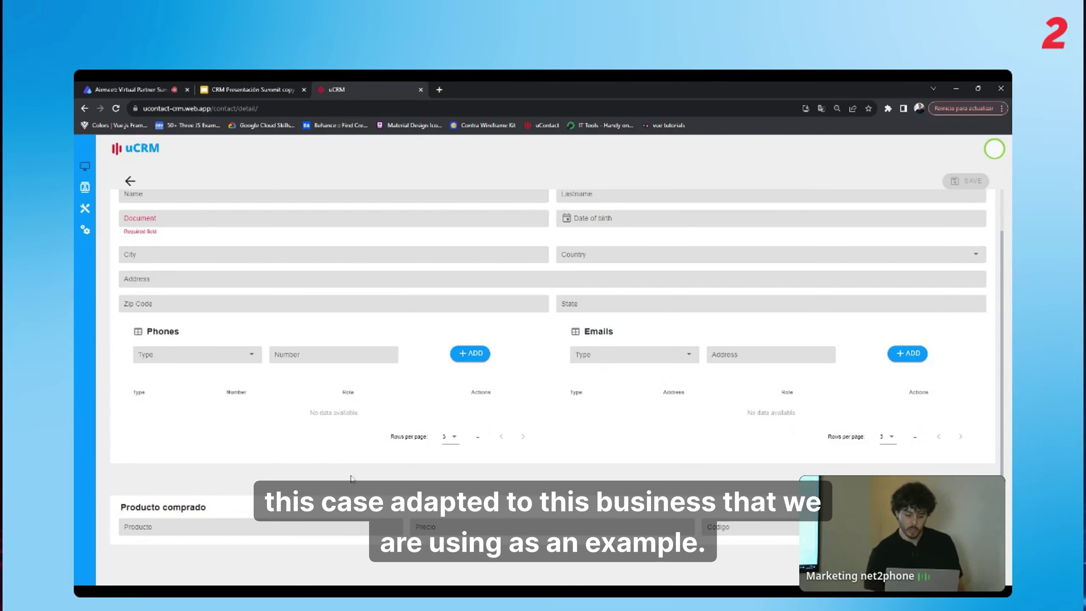
scroll(348, 396, up, 1)
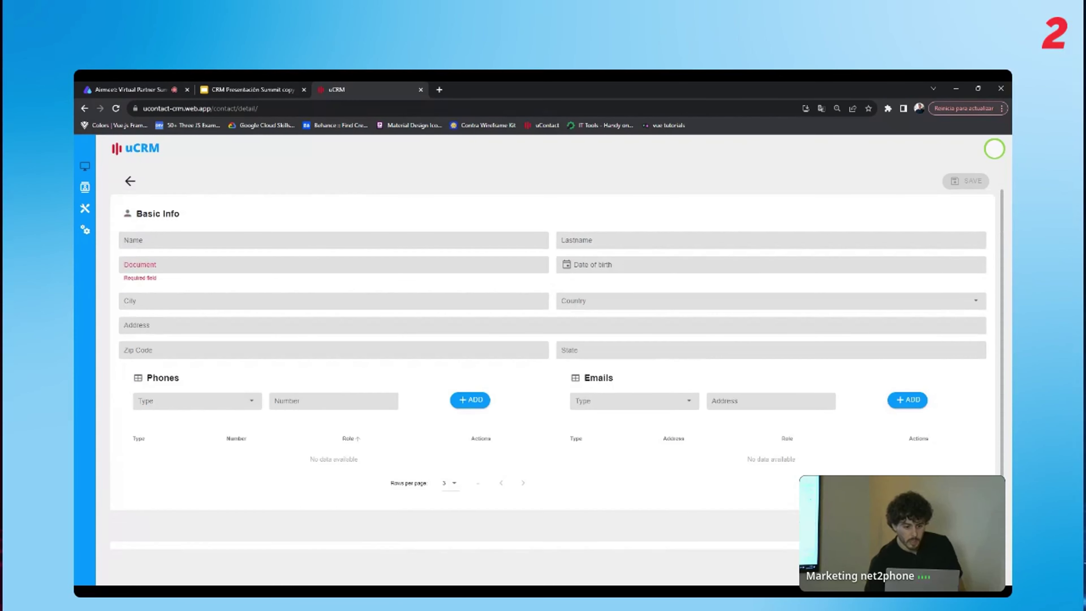
Enter the contact's first name, last name and document number.
click(366, 247)
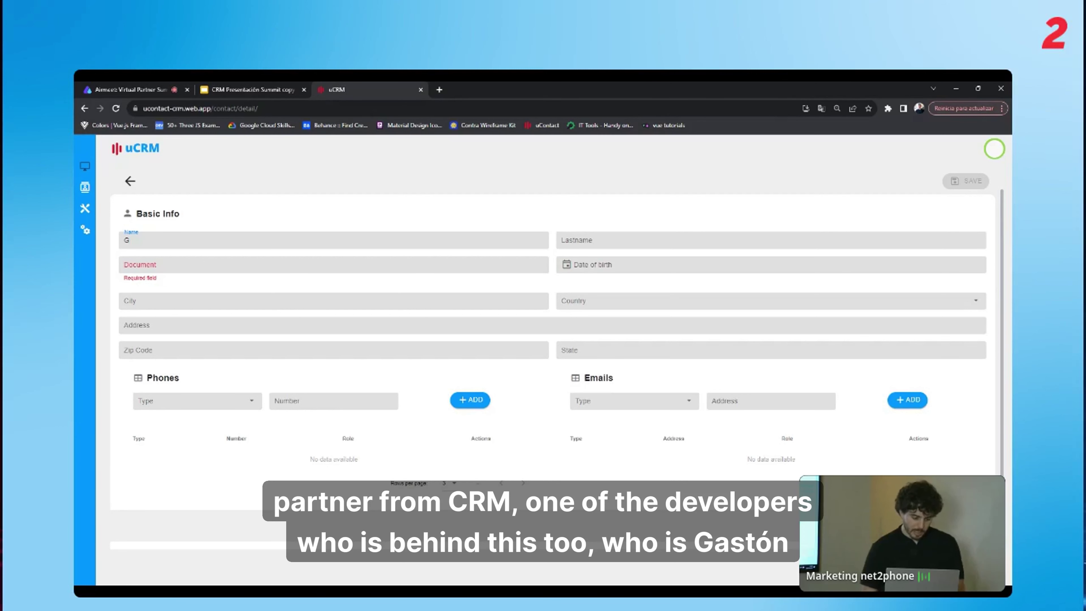
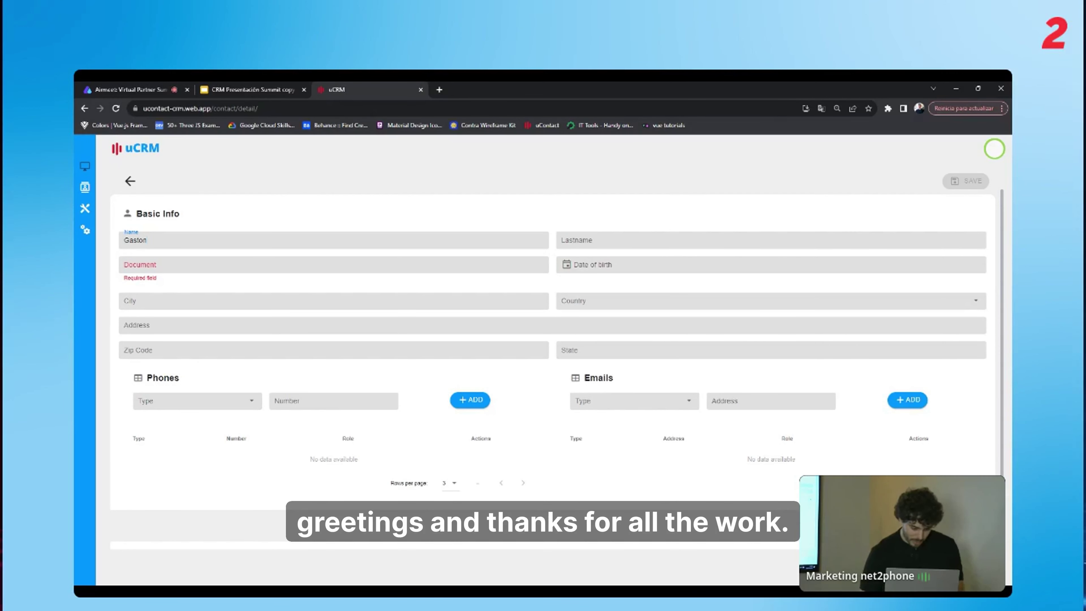
click(573, 240)
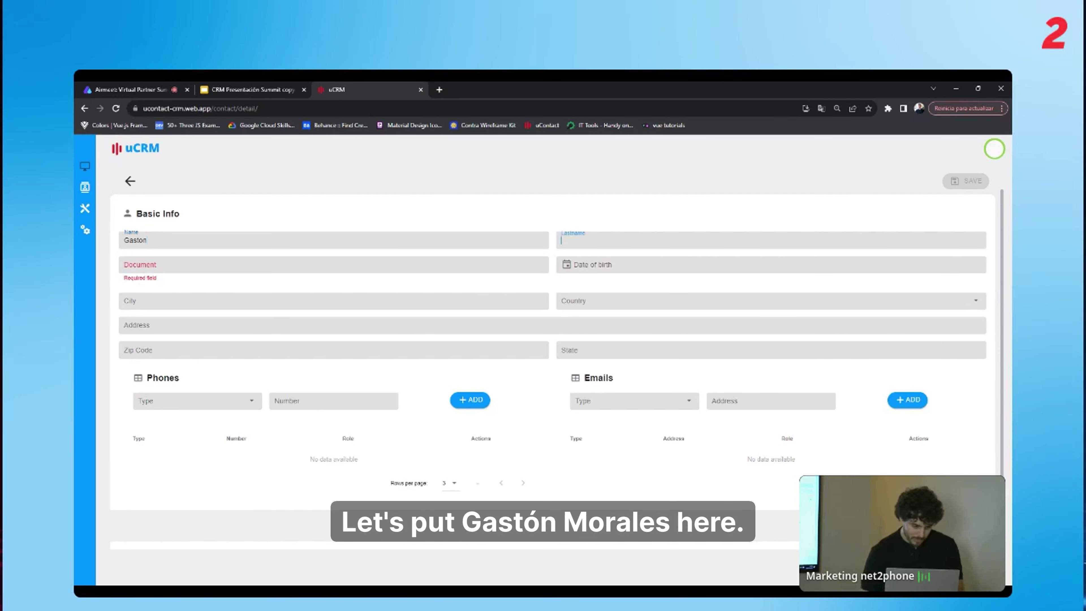
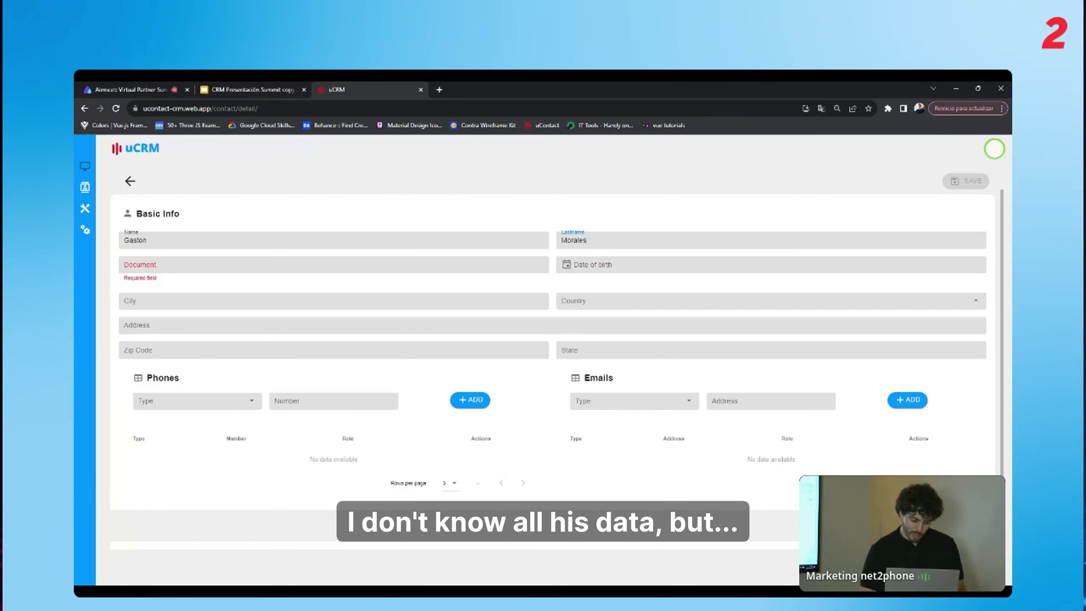
click(128, 265)
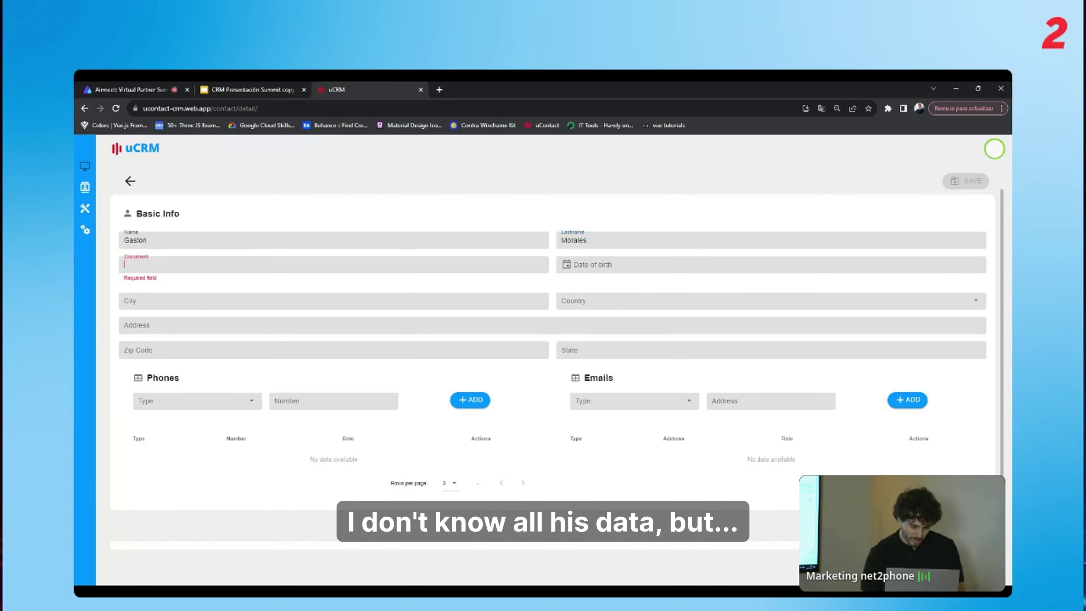
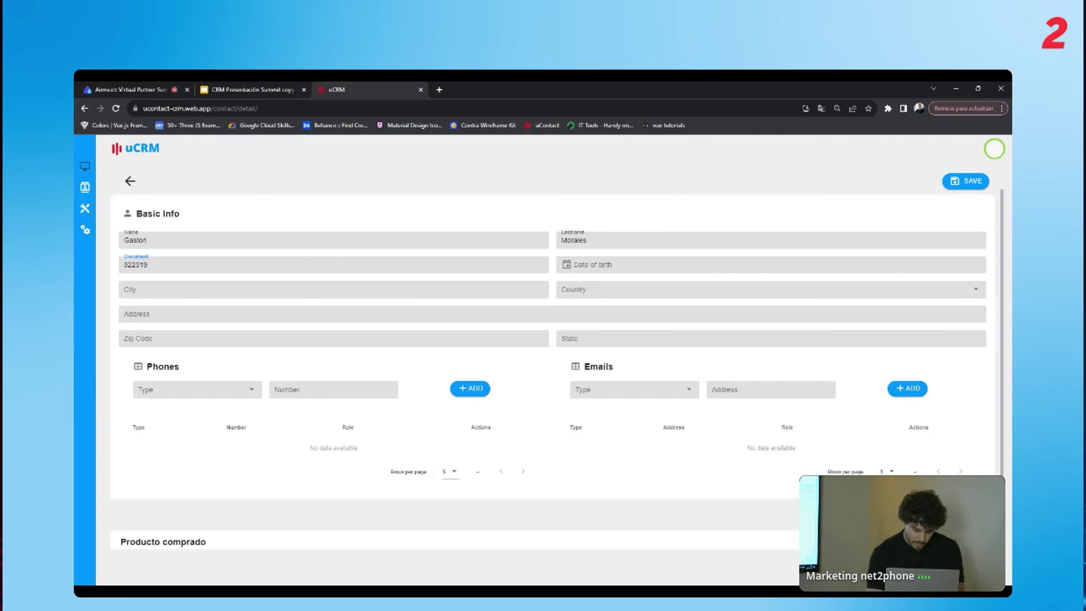
Set the contact's date of birth to 12 May 2004.
click(614, 264)
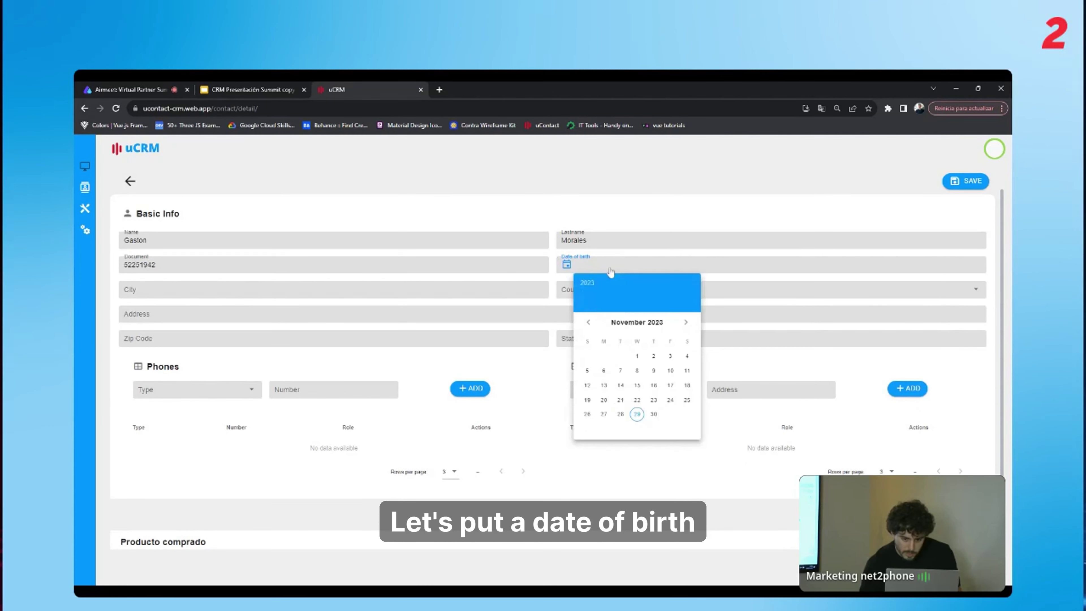
click(607, 280)
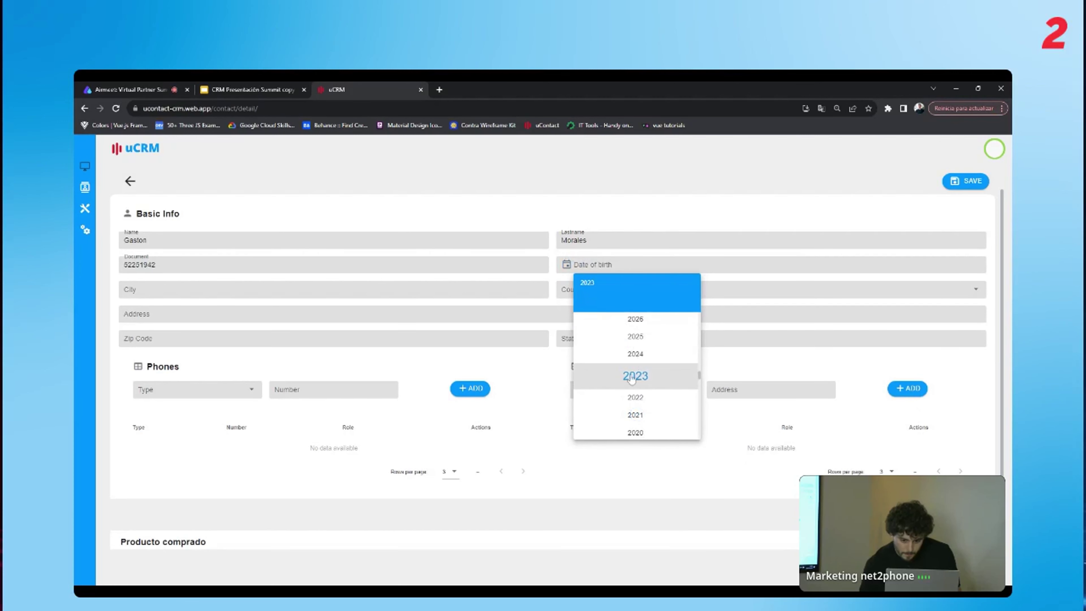
scroll(631, 385, down, 5)
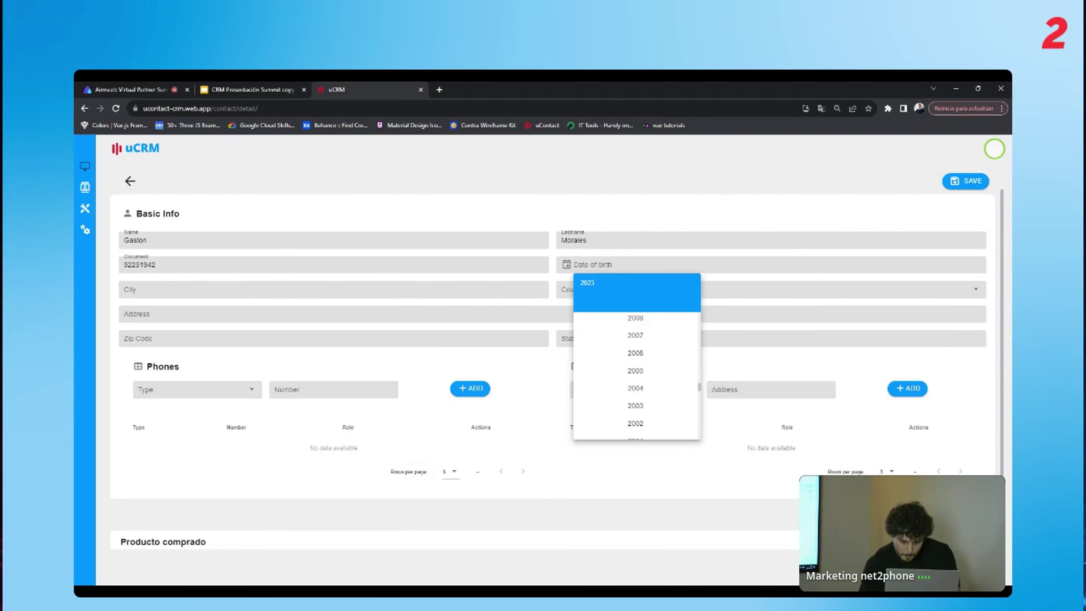
scroll(631, 386, down, 3)
click(635, 385)
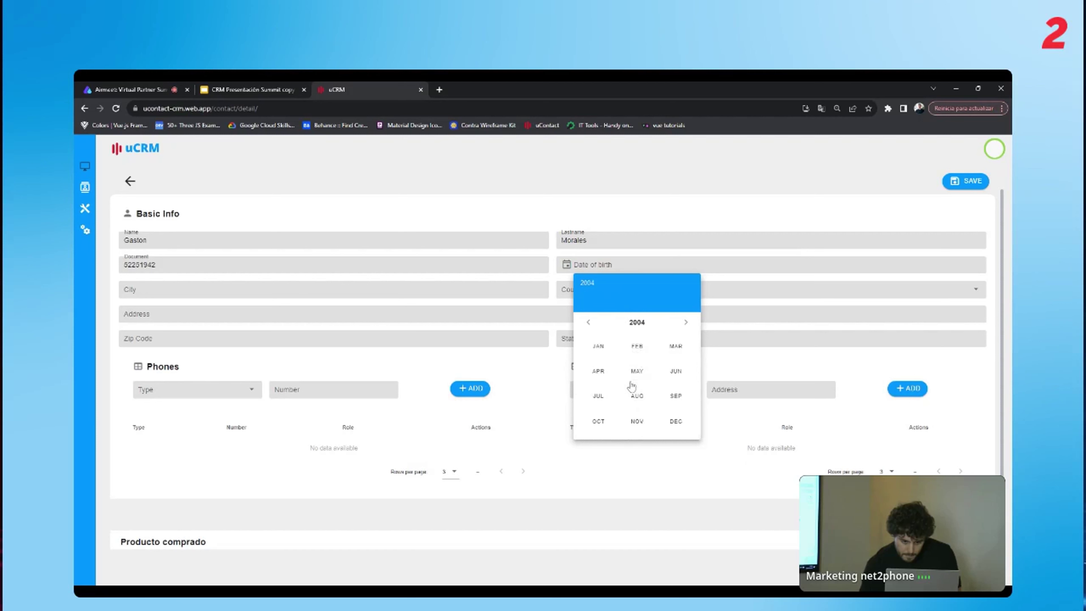
click(637, 372)
click(636, 385)
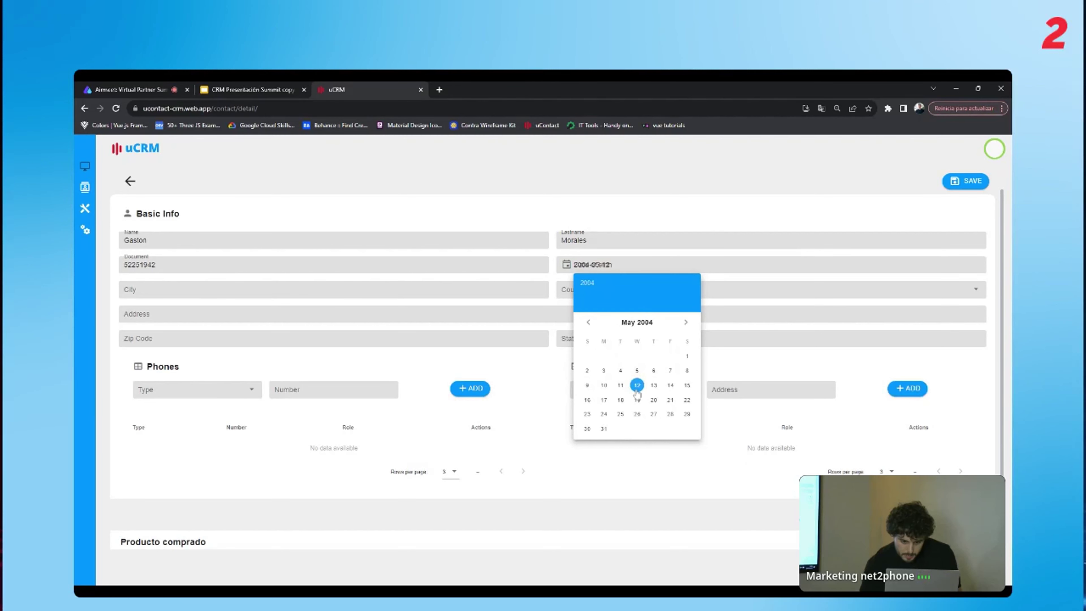
click(171, 289)
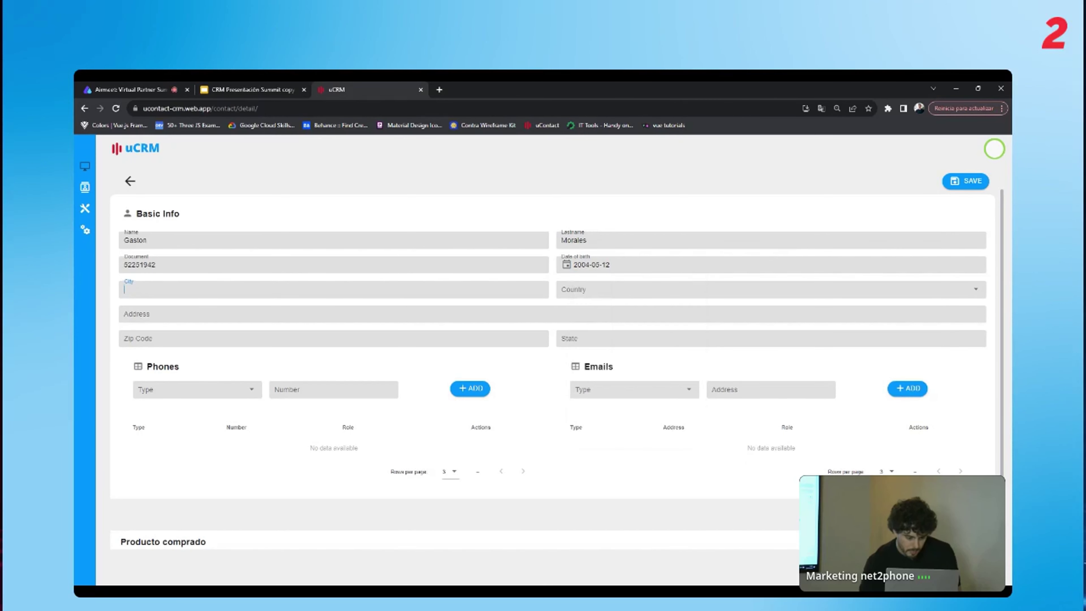
Enter Canelones as the city and choose Uruguay as the country.
text(Canelones)
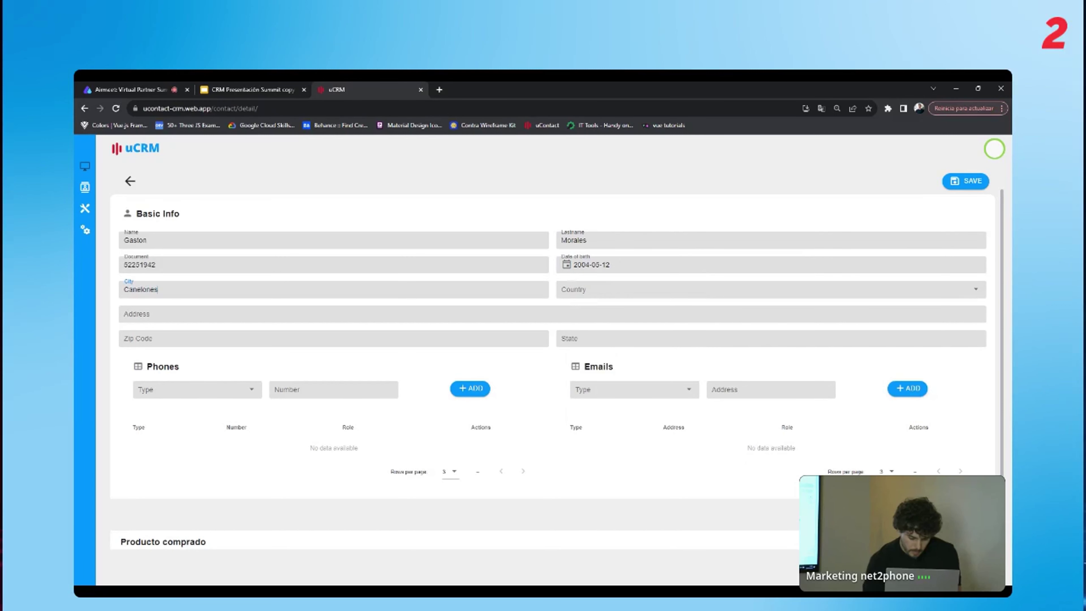
key(Tab)
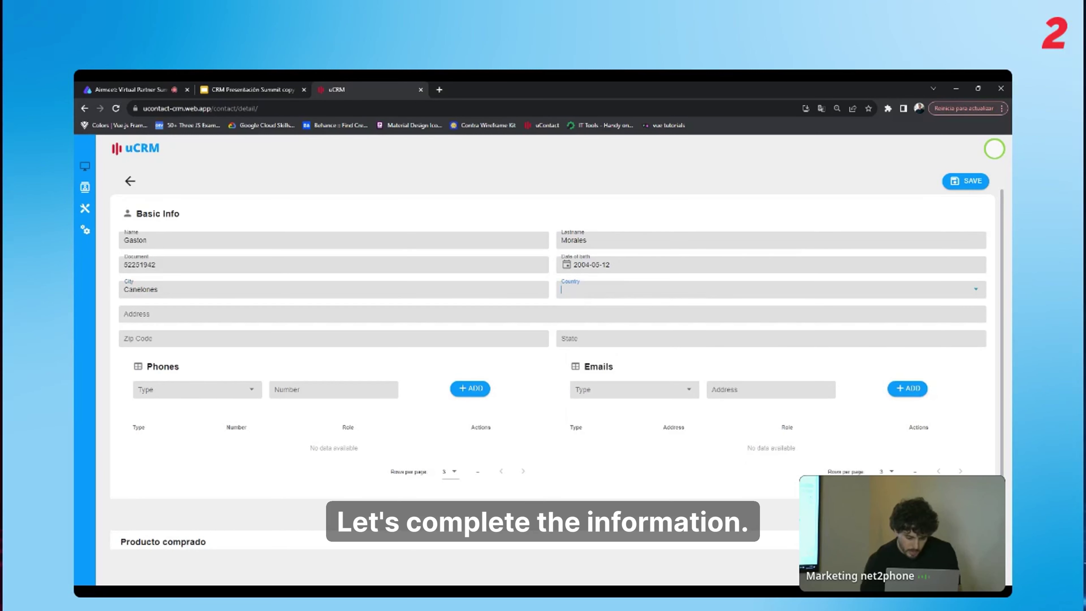
text(Uru)
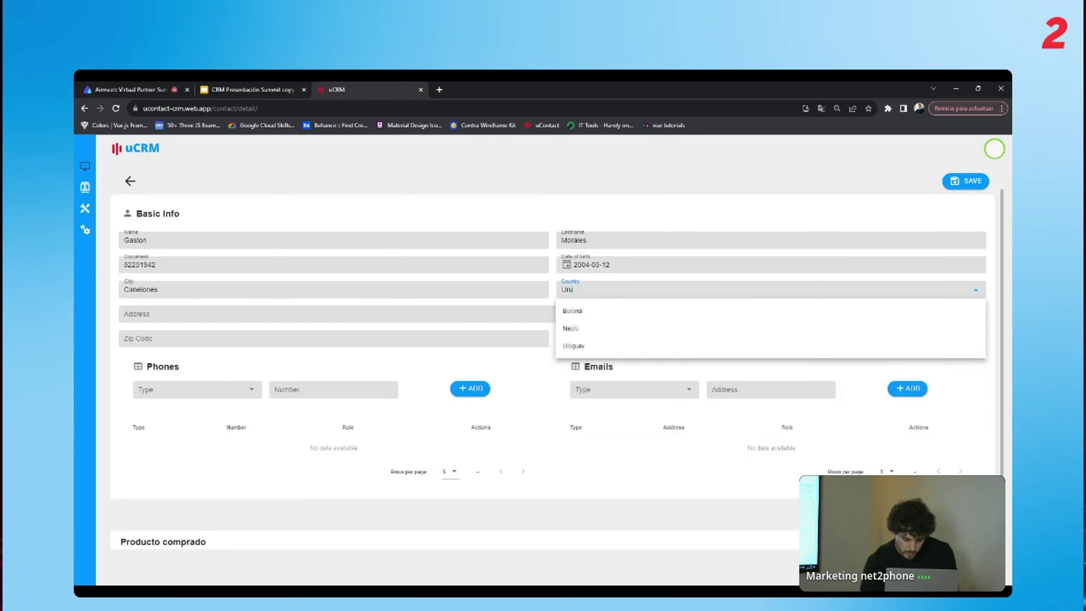
click(584, 346)
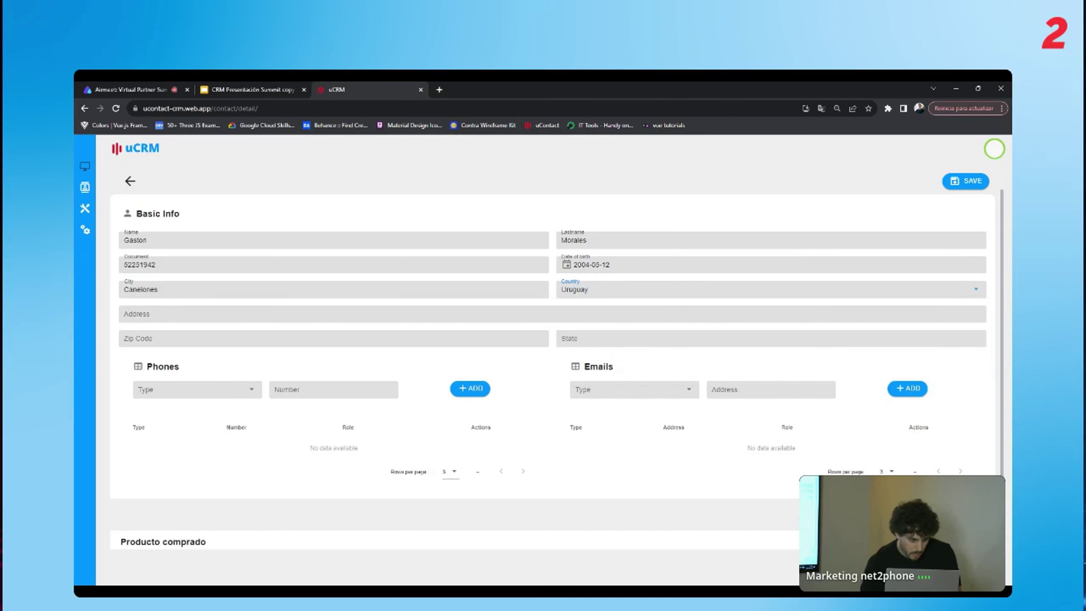
Enter the street address and fill the State field with Canelones.
click(124, 313)
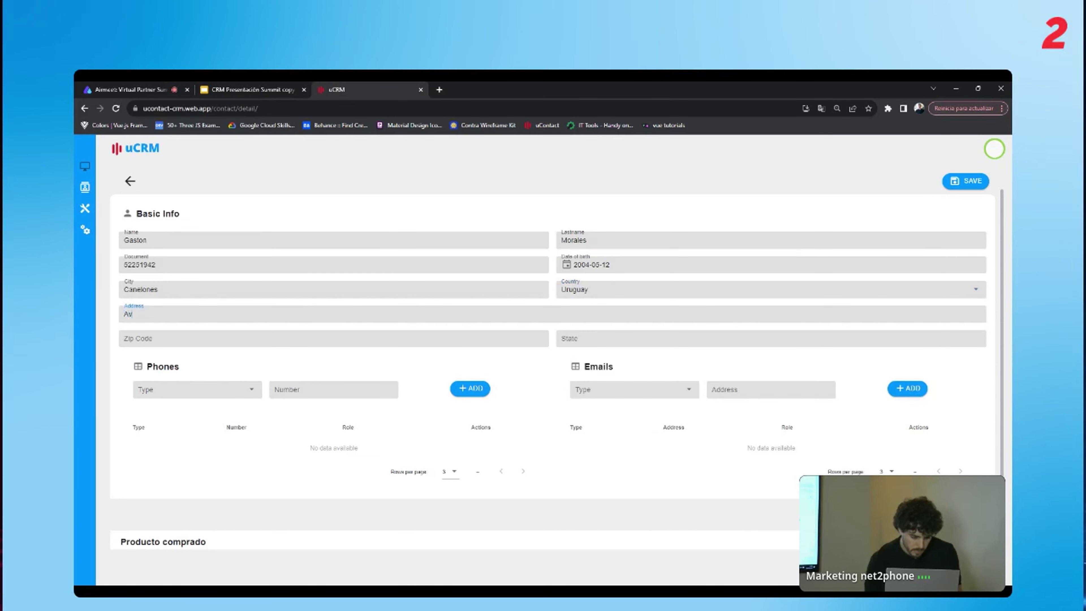
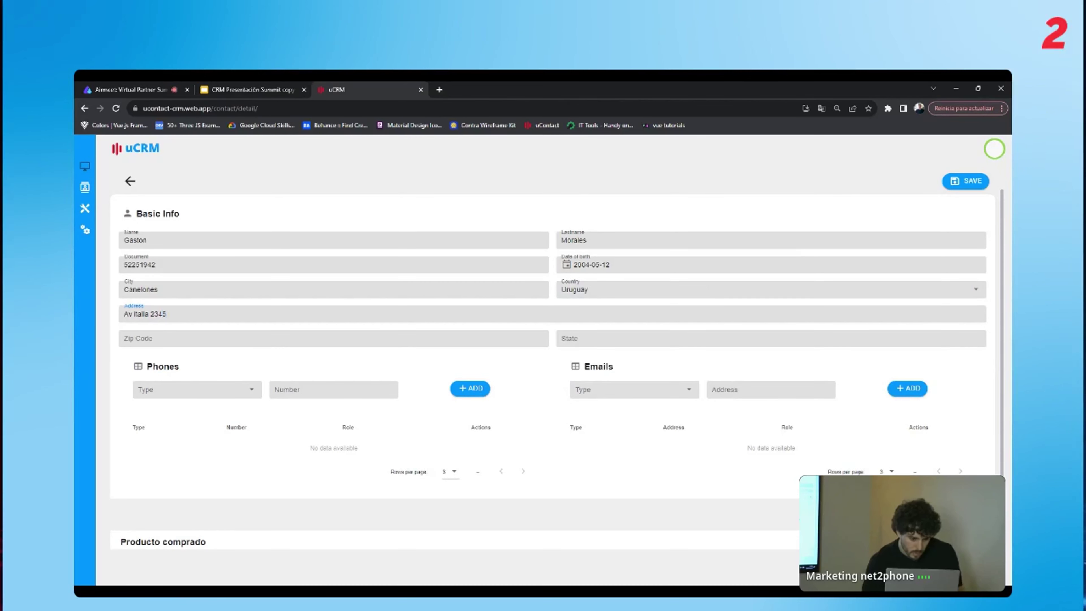
click(125, 338)
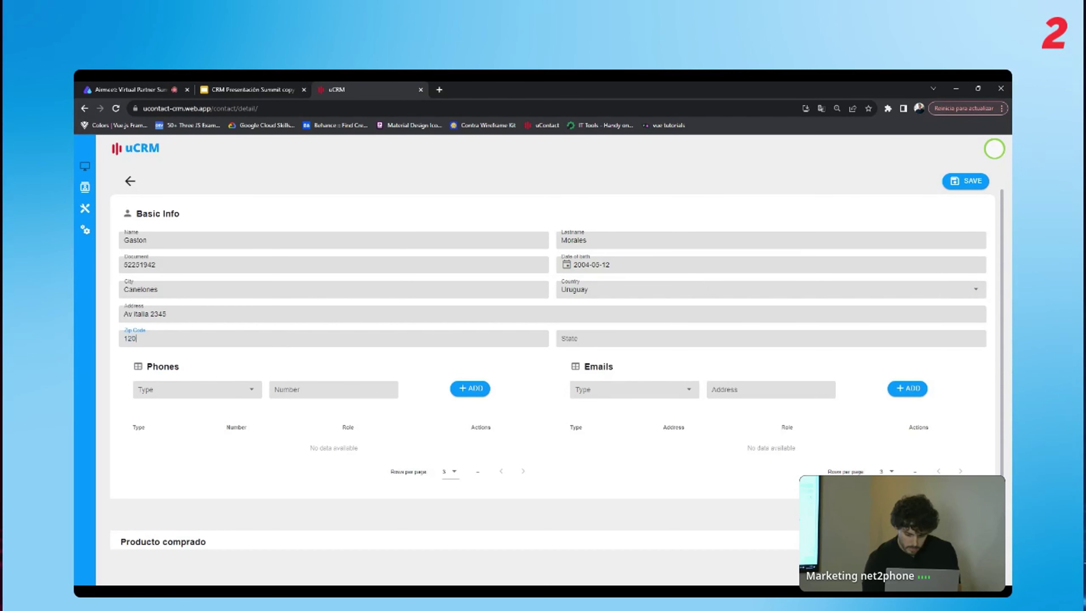
click(563, 338)
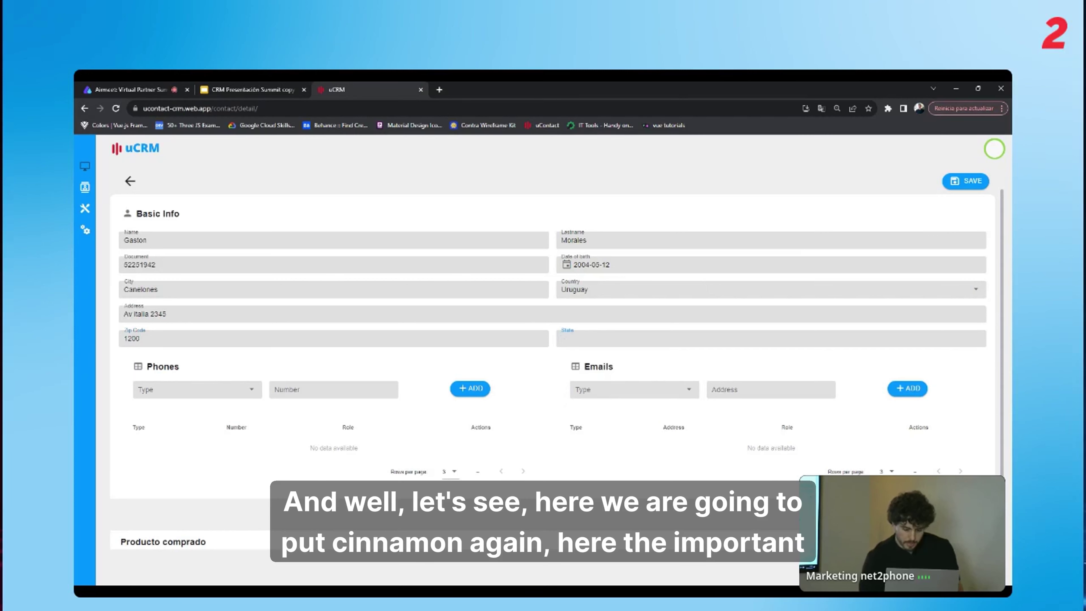
text(Can)
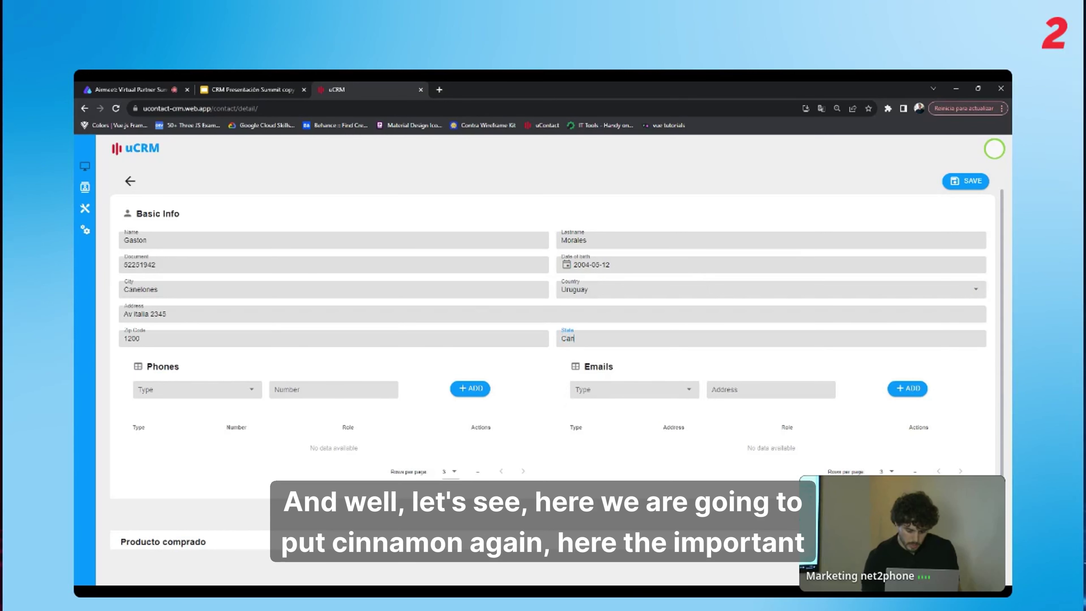
text(elones)
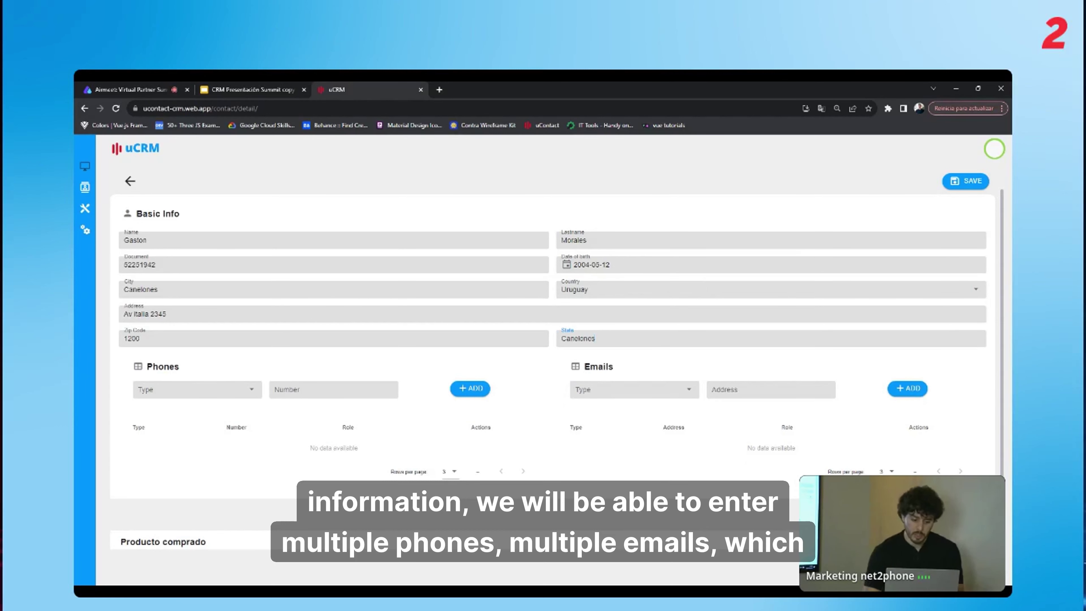
Add the contact's phone number to the Phones list as a Home number.
click(145, 388)
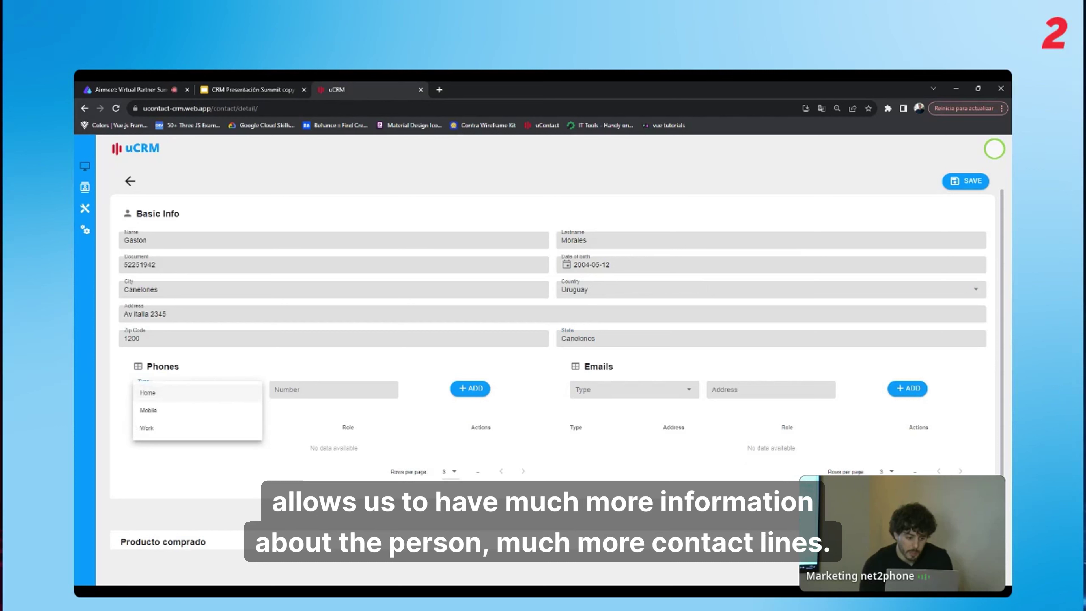
click(208, 404)
click(276, 389)
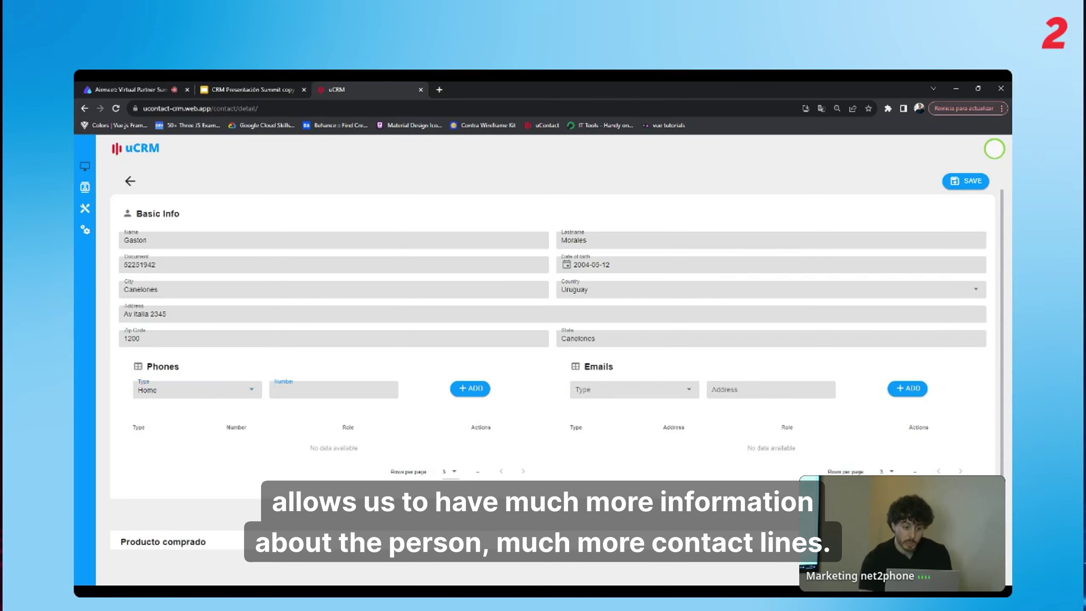
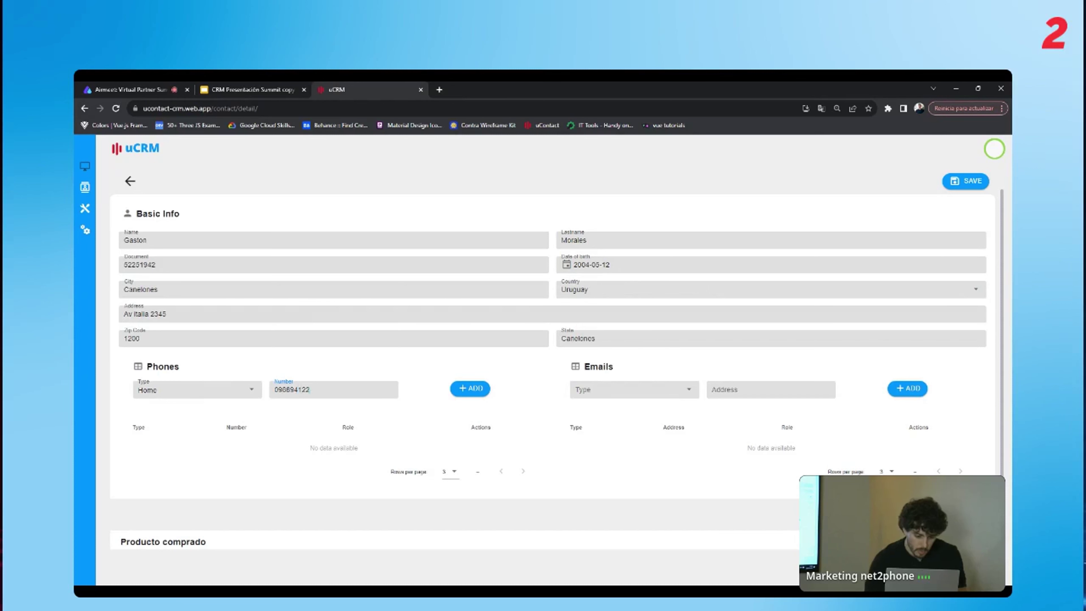
click(484, 395)
Add the contact's e-mail address to the Emails list as Personal.
click(633, 389)
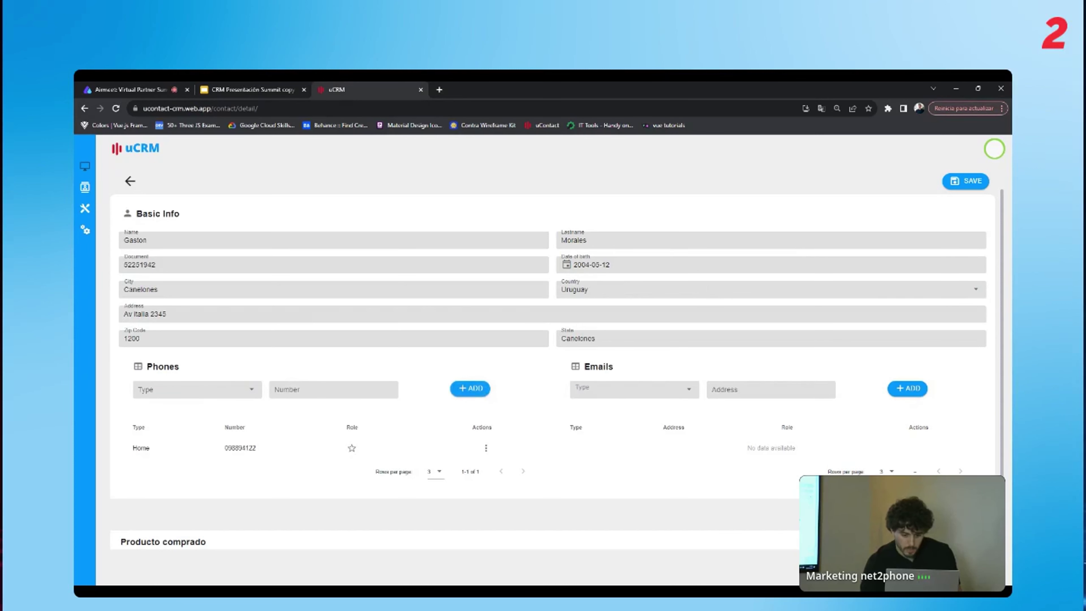
click(625, 392)
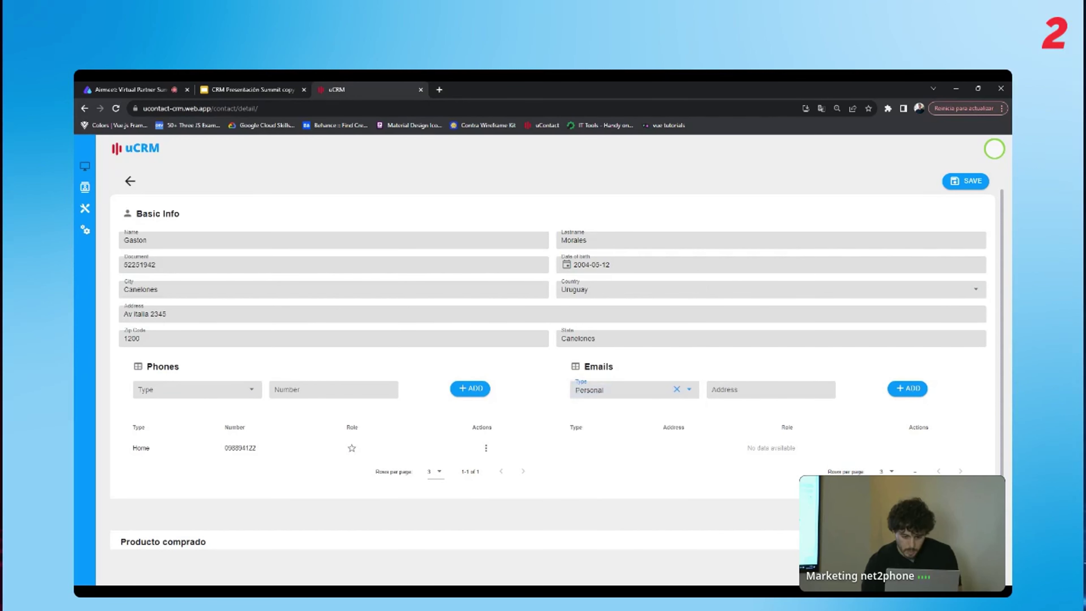
click(736, 390)
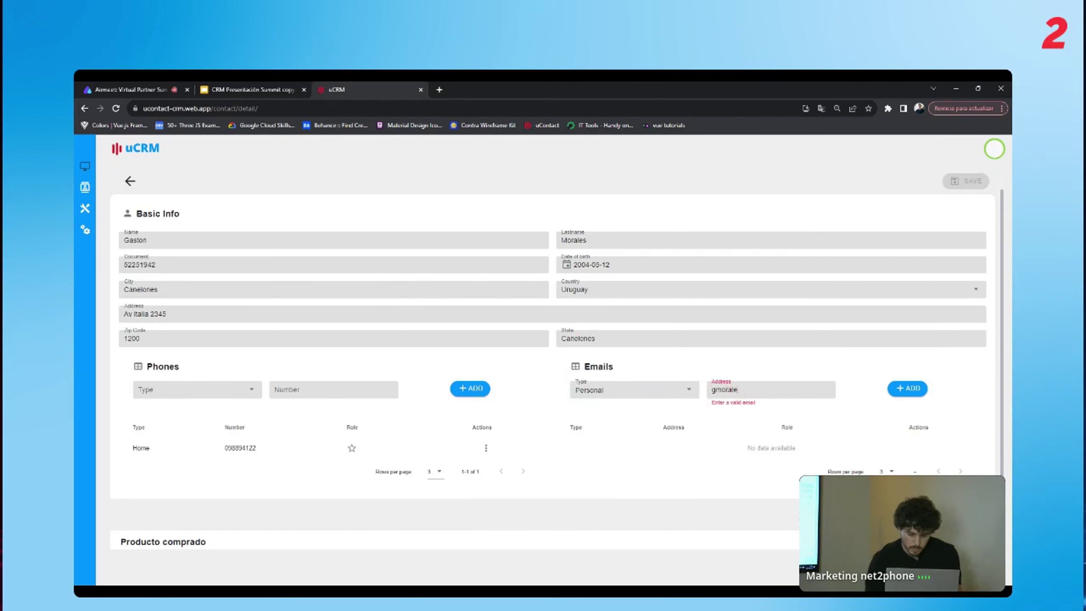
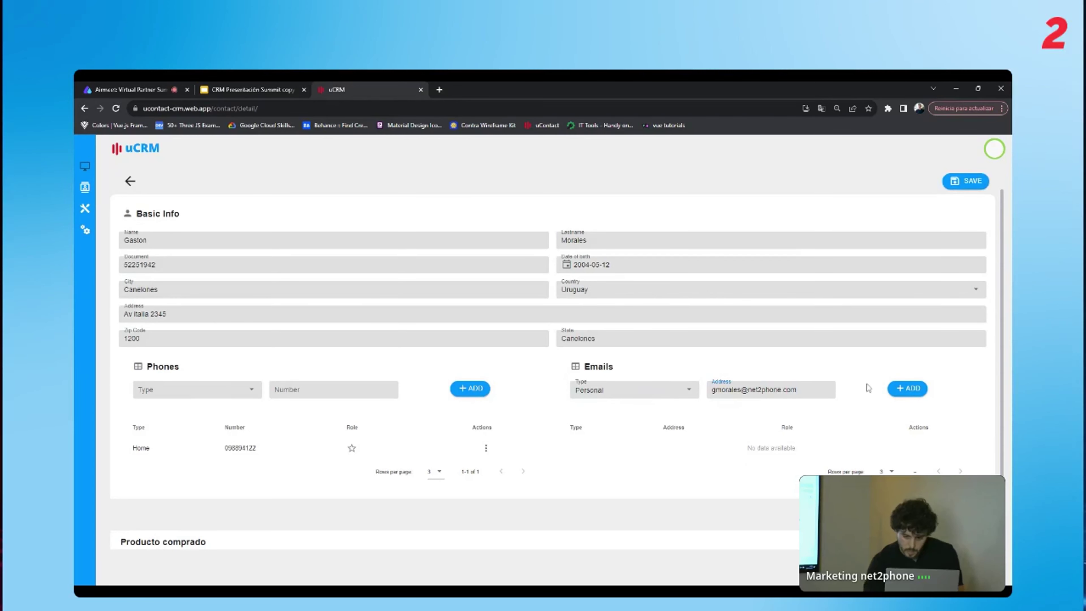
click(897, 390)
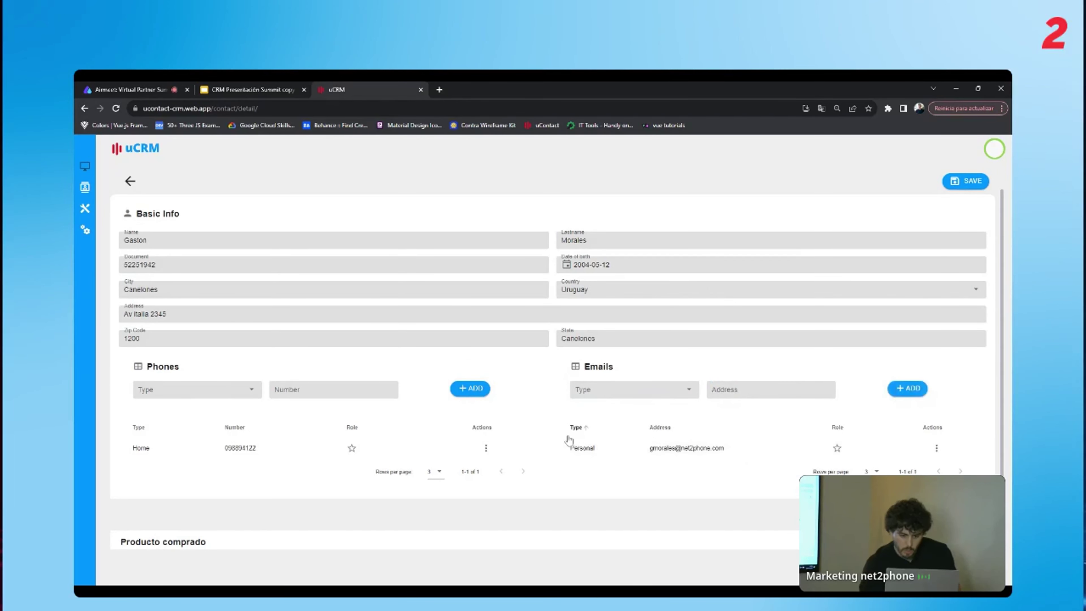
scroll(575, 443, down, 1)
Fill Producto with Bicicleta, Precio with 300 and Codigo with XBM.
click(334, 527)
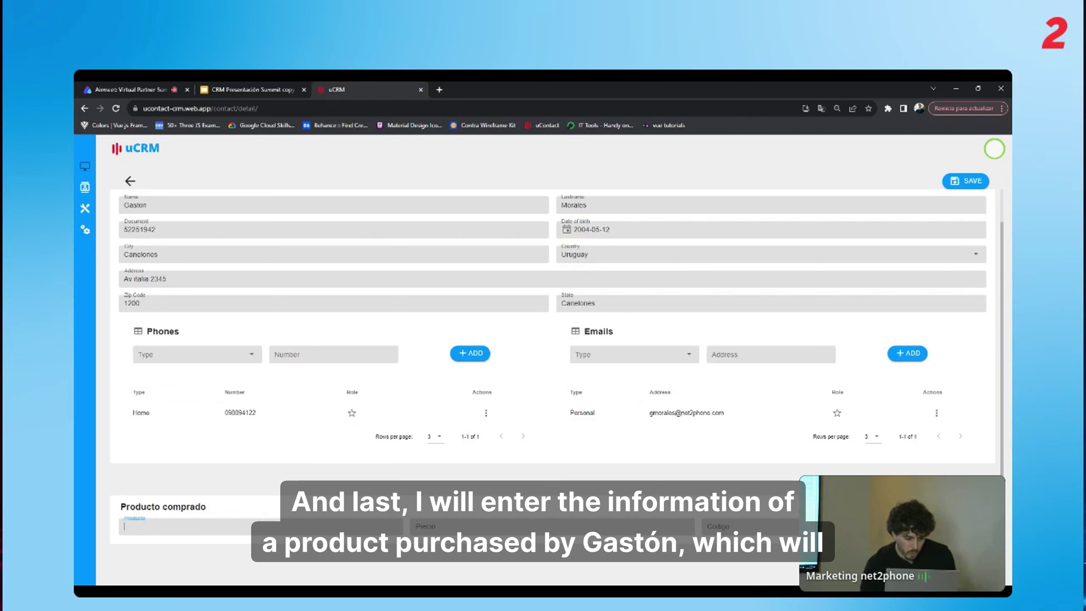
text(Bic)
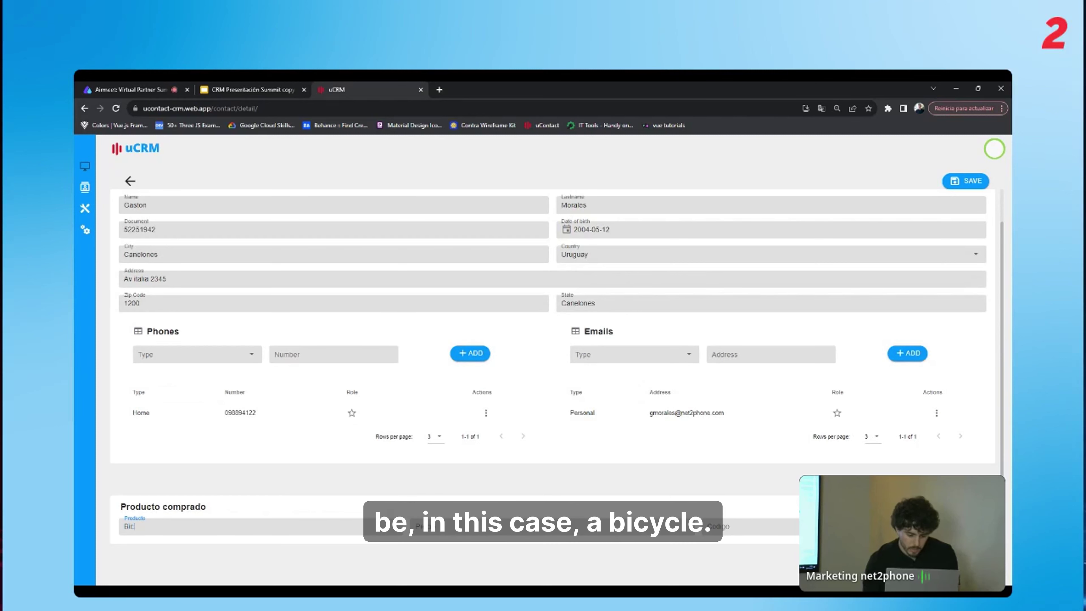
text(icleta)
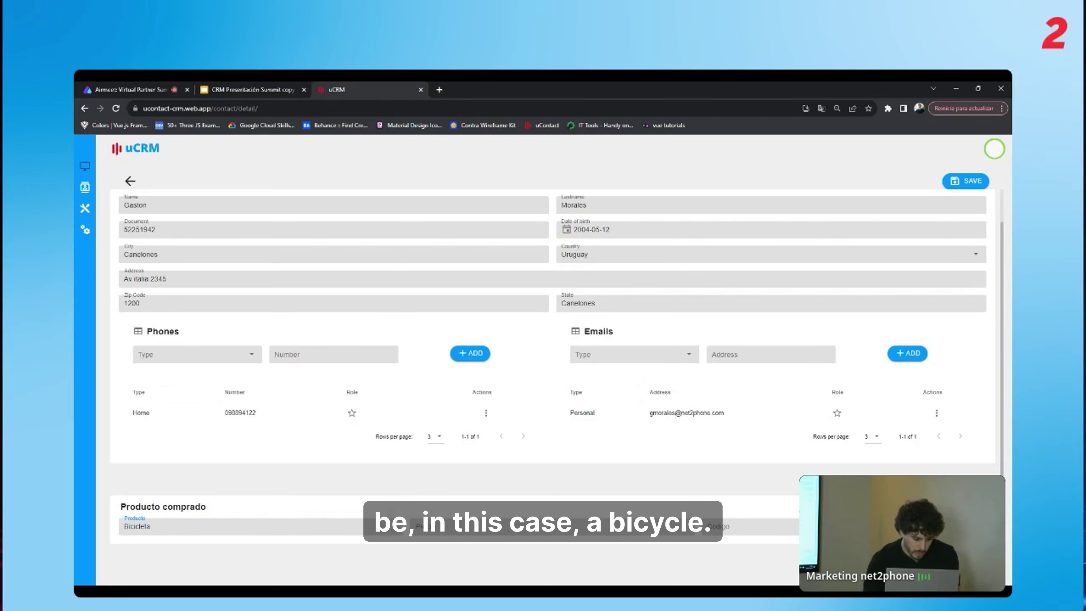
click(470, 526)
text(3)
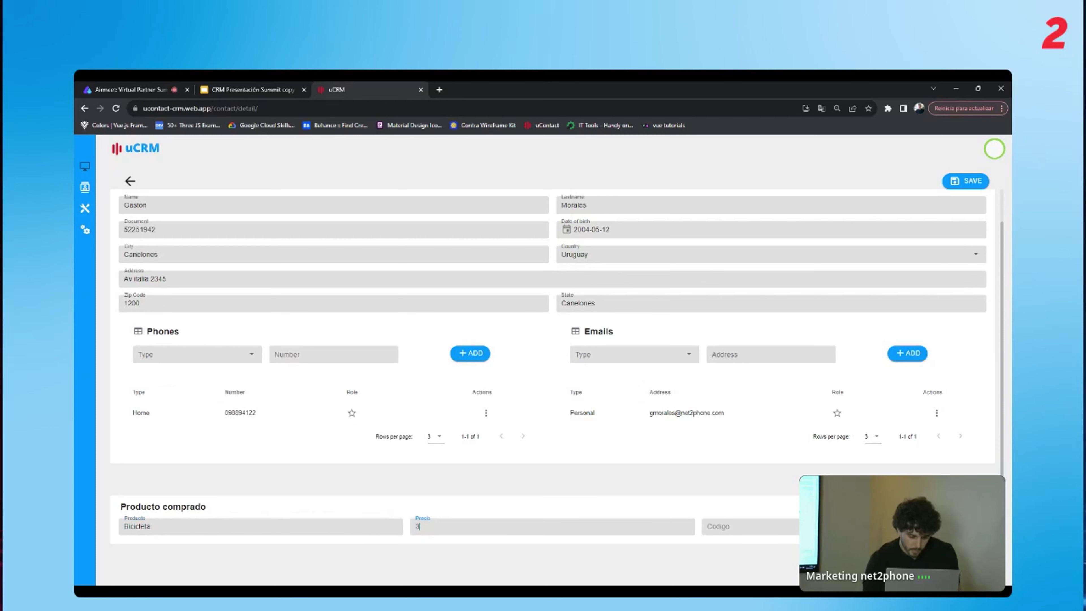
text(00)
key(Tab)
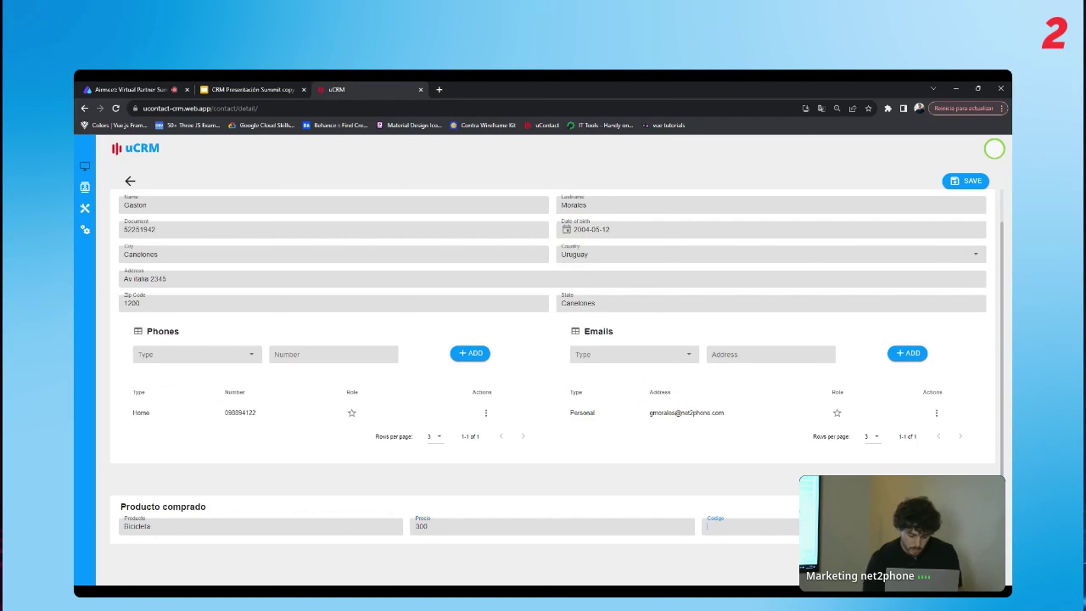
text(XB)
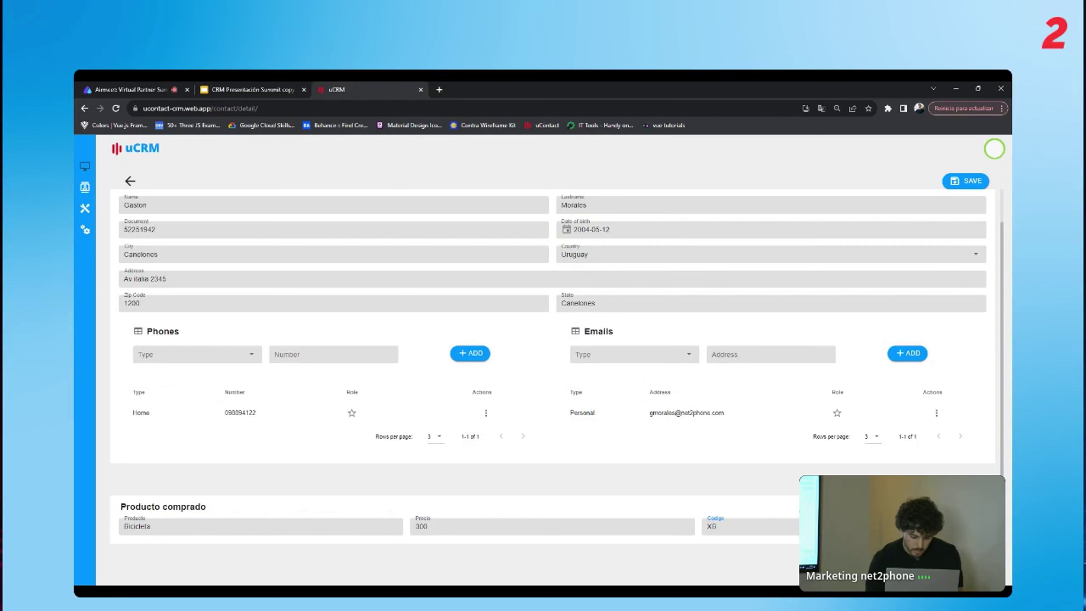
text(M)
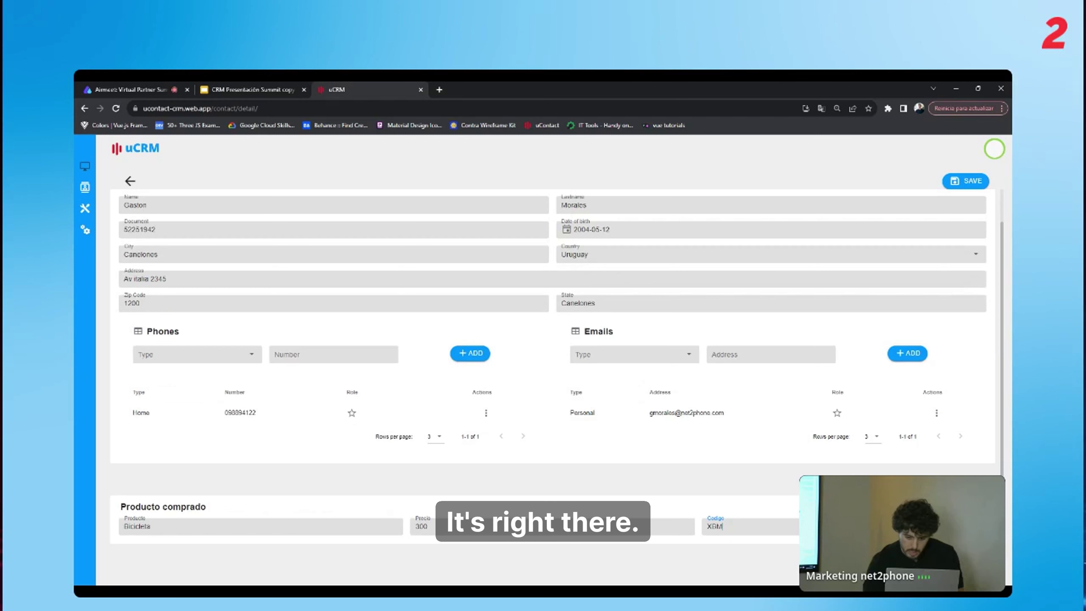
scroll(957, 177, up, 1)
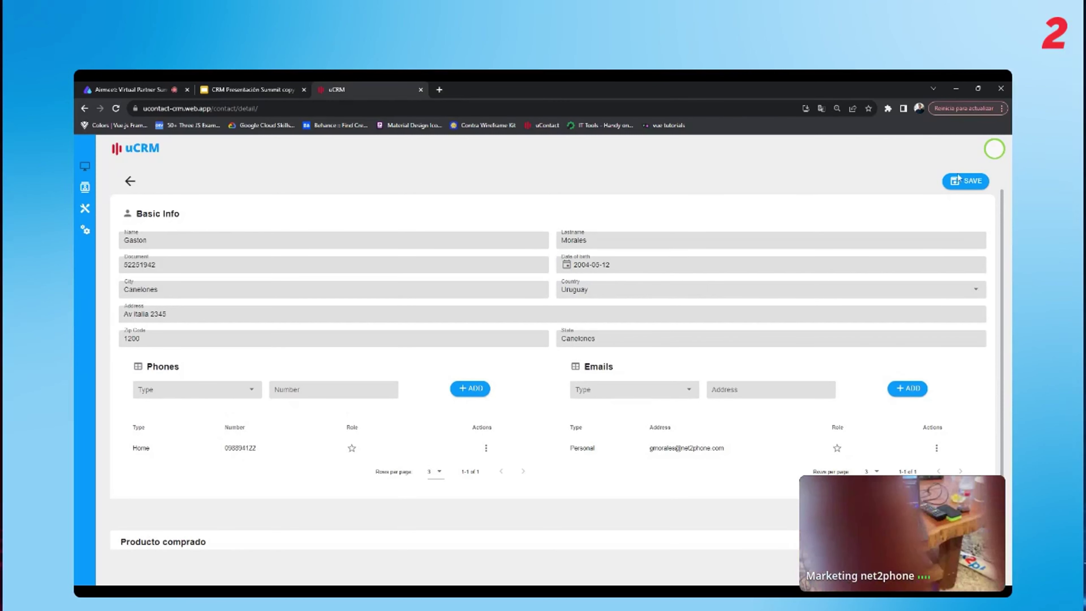
Save the new contact, then start the CRM Presentación Summit copy slideshow.
click(958, 179)
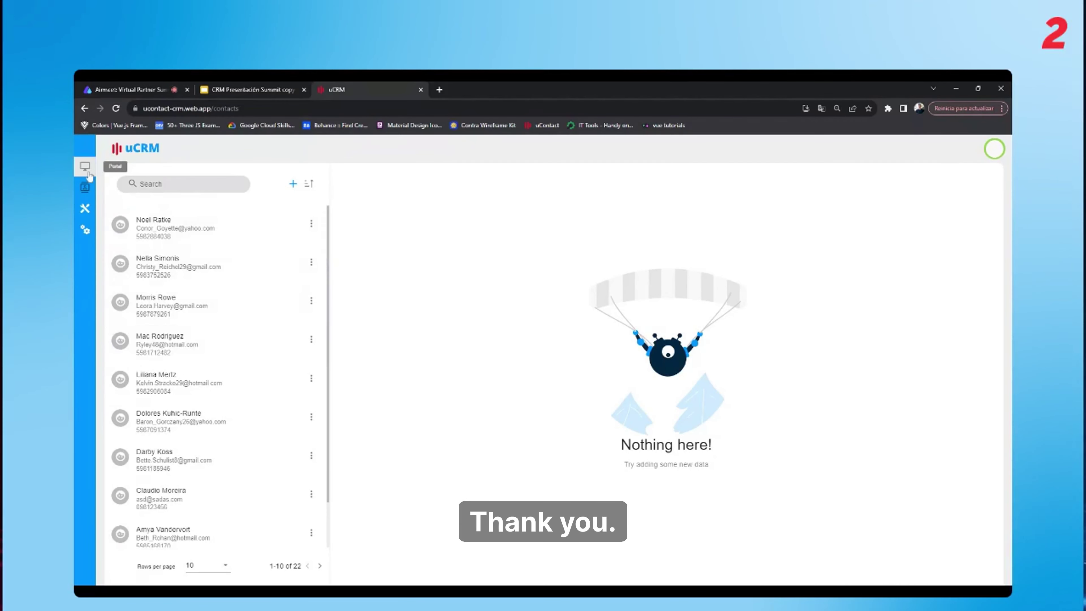
click(116, 109)
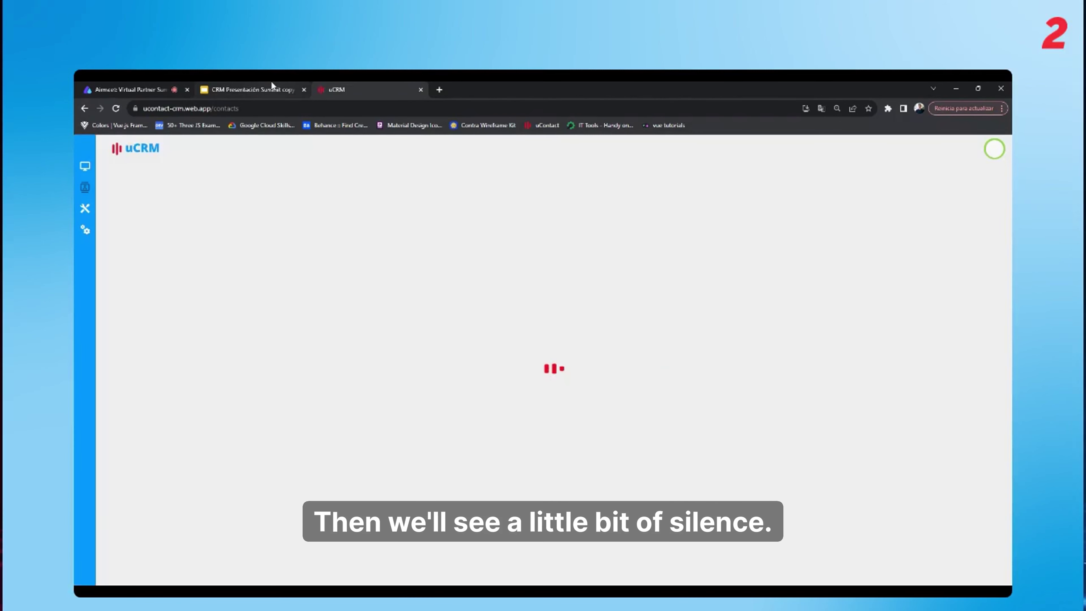
click(272, 88)
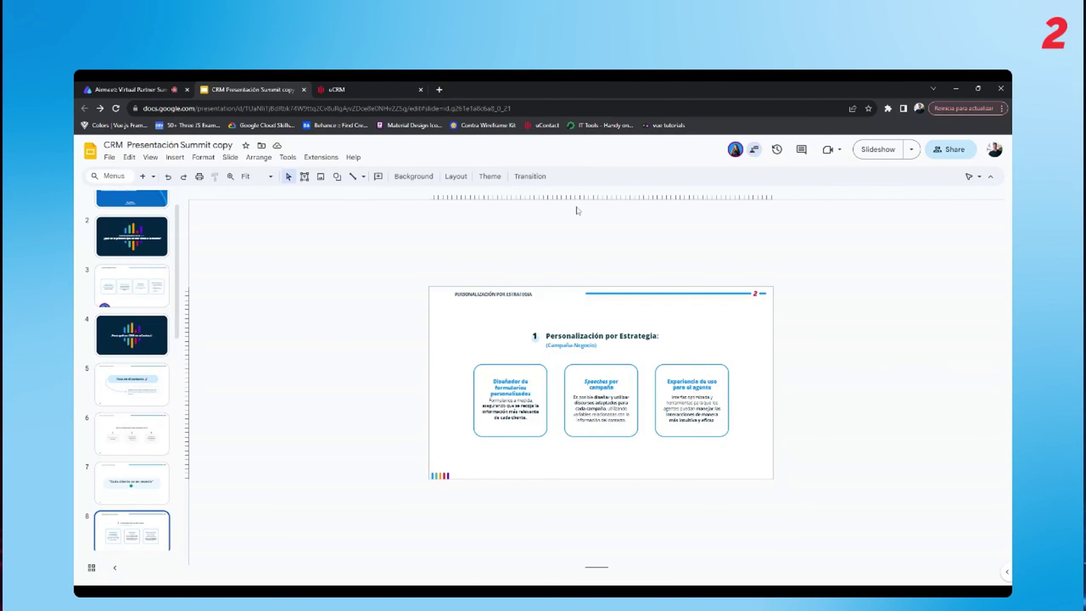
click(872, 155)
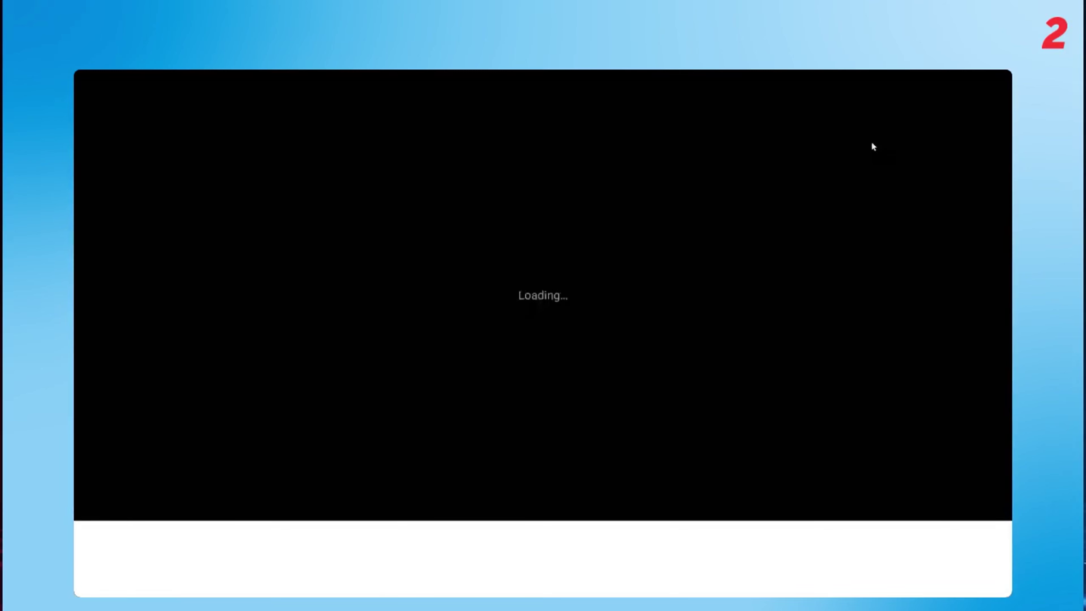
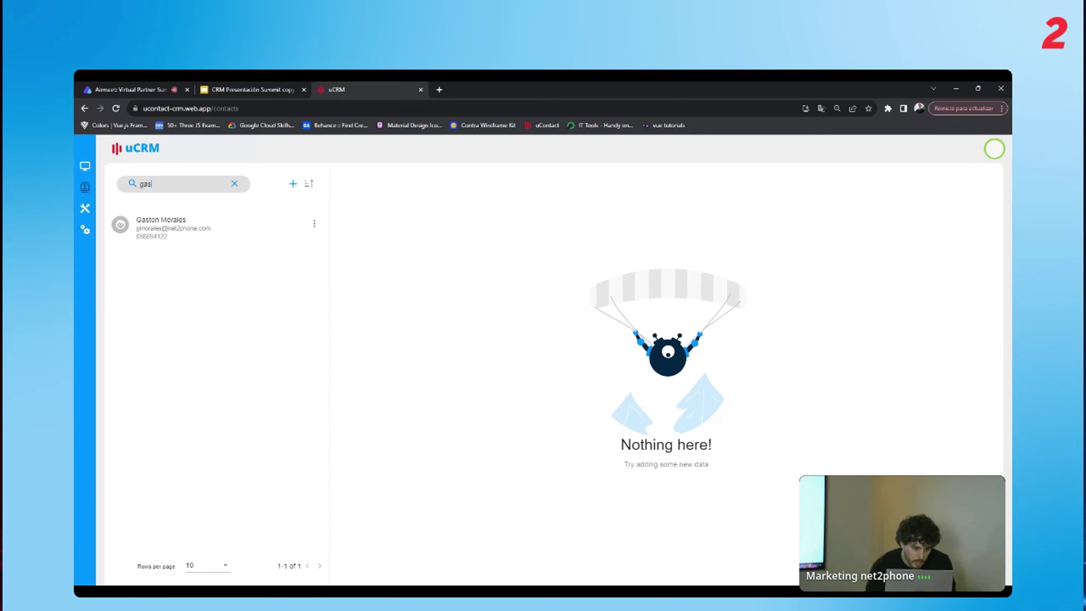
Copy the matching contact's document number, then start a blank new contact.
click(182, 226)
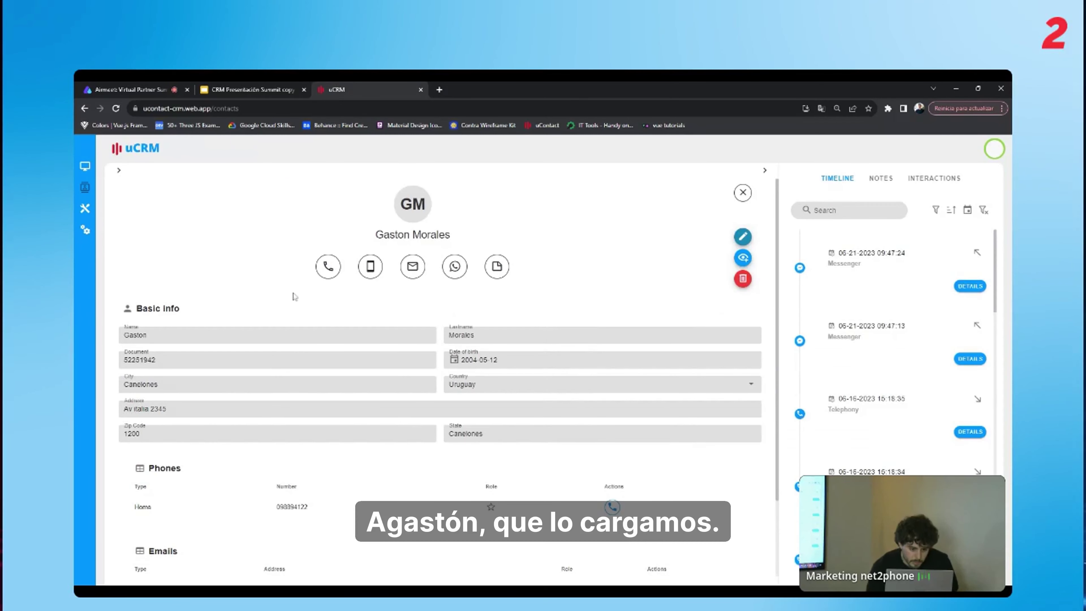
double_click(139, 360)
key(ctrl+c)
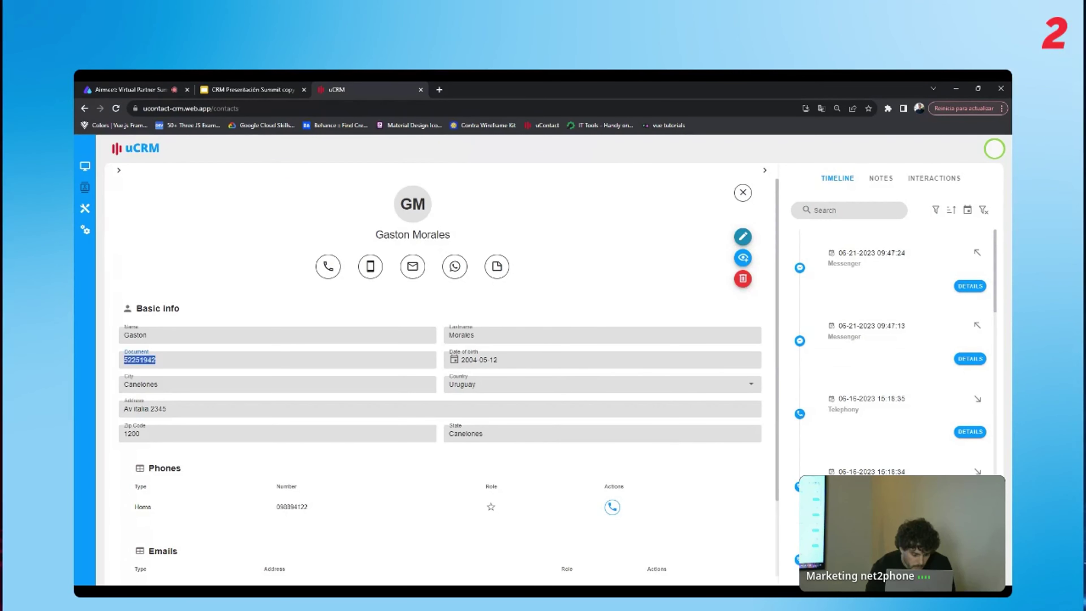
click(195, 278)
scroll(195, 278, down, 2)
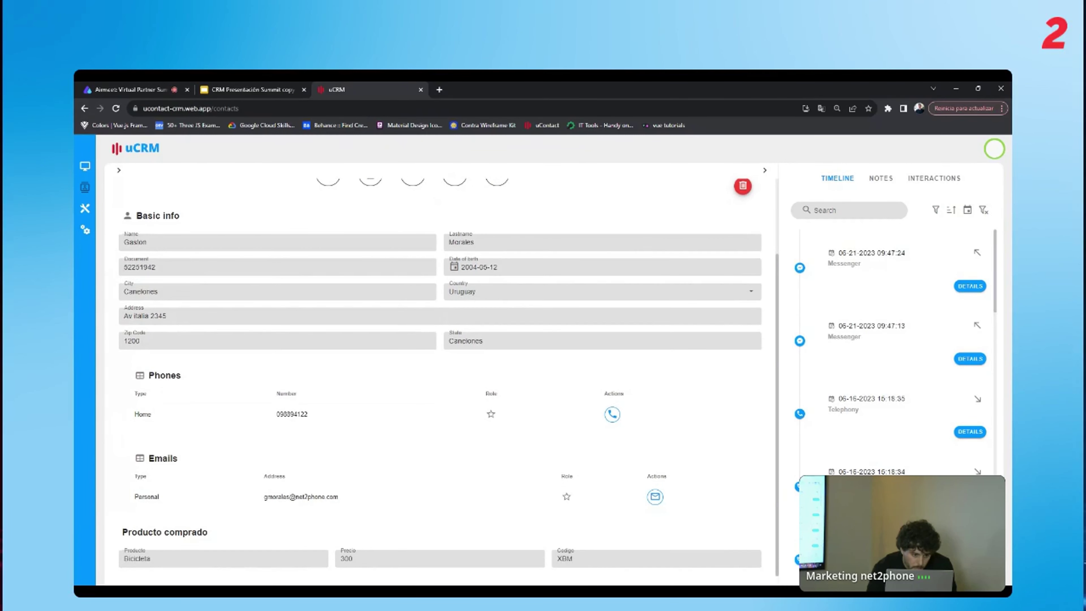
scroll(440, 377, up, 2)
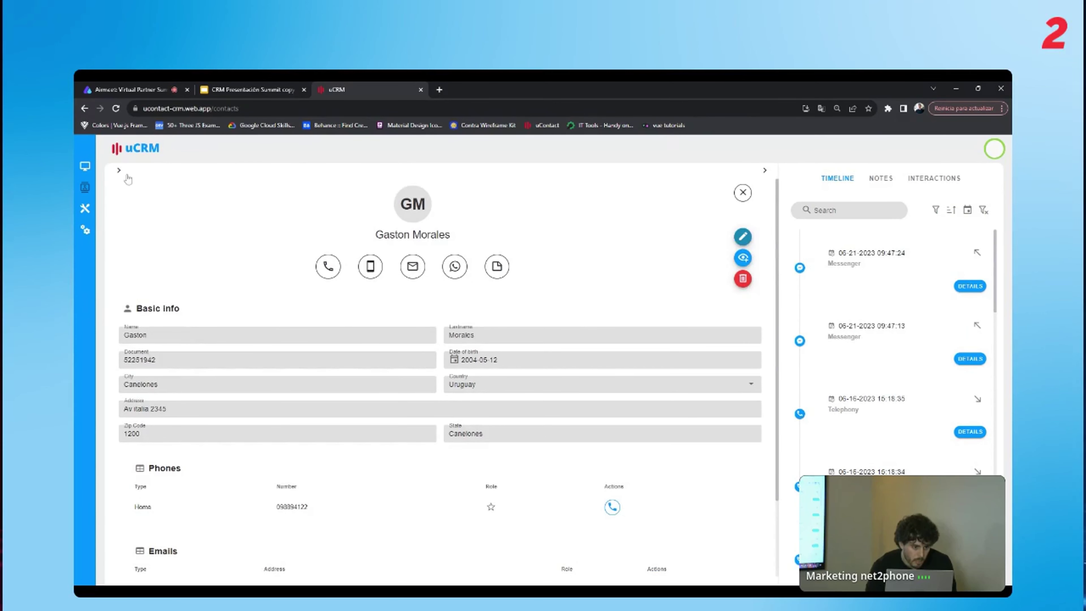
click(118, 170)
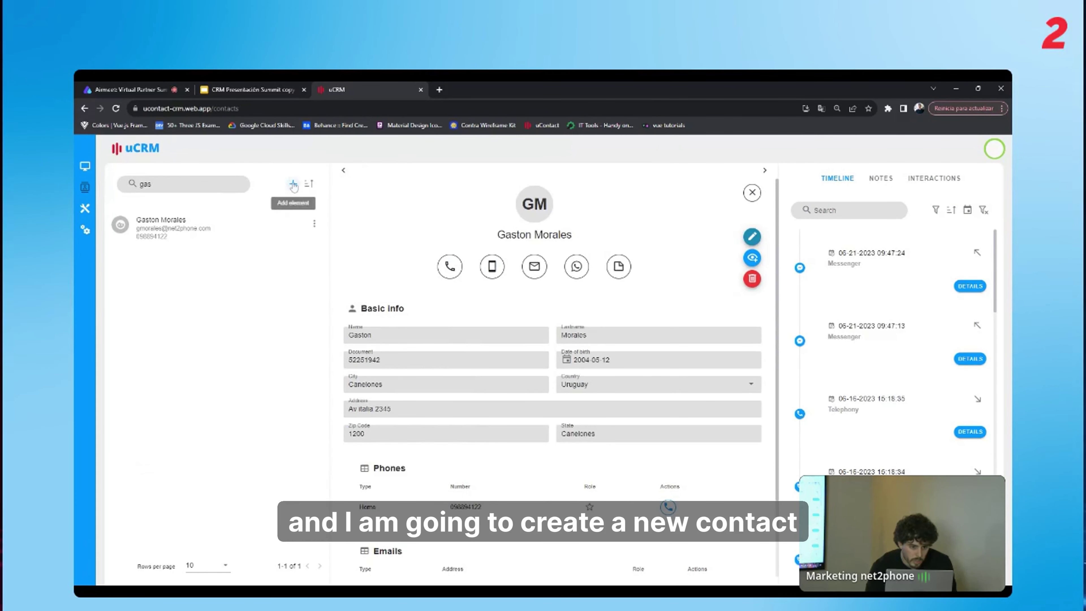
click(293, 184)
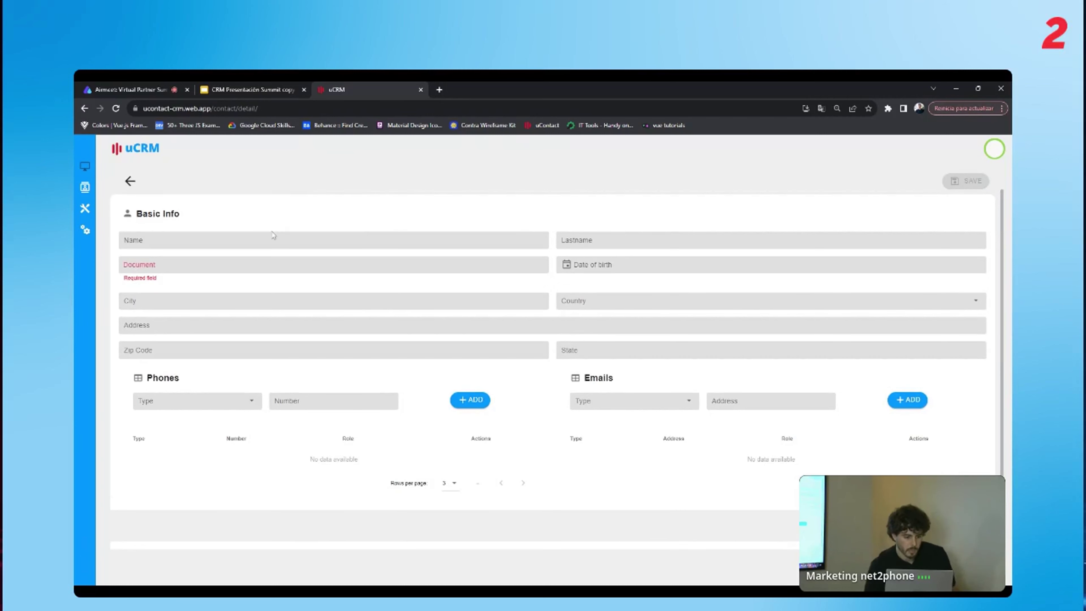
Enter the new contact's first name and surname, and paste the copied document number.
click(271, 240)
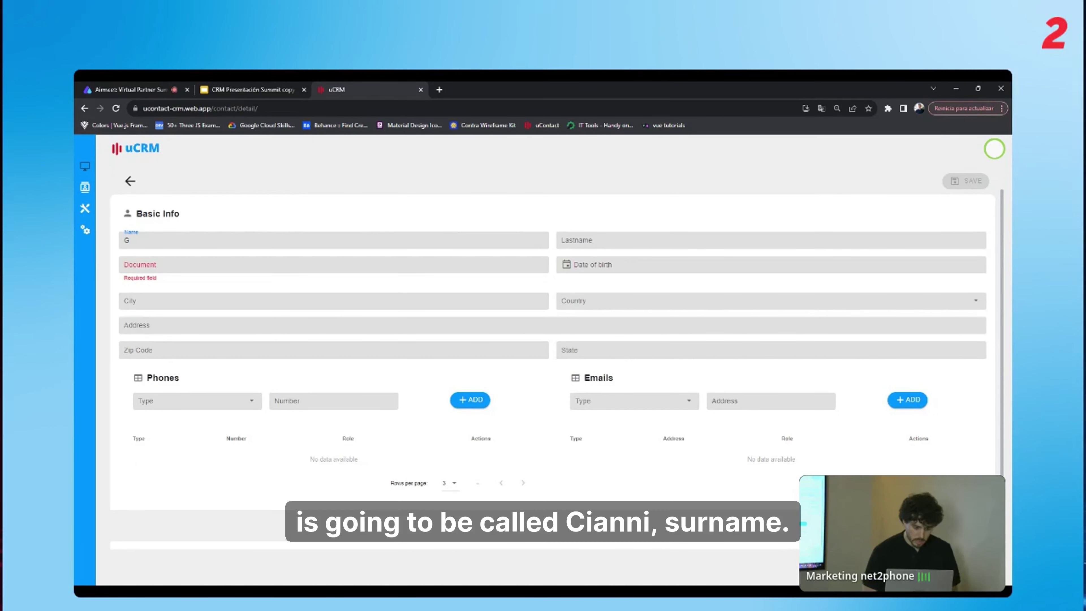
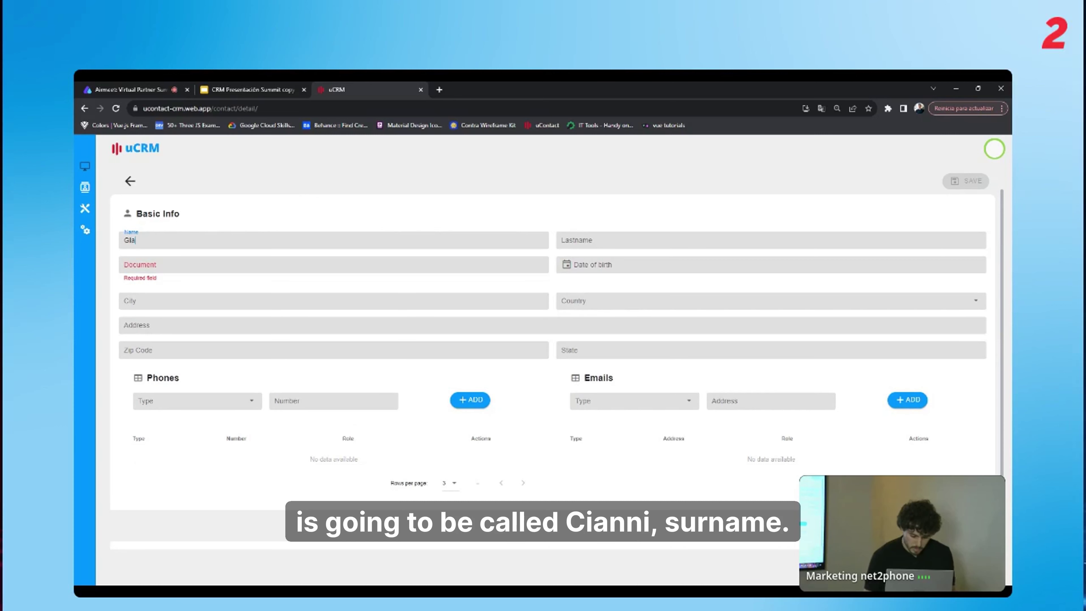
key(Tab)
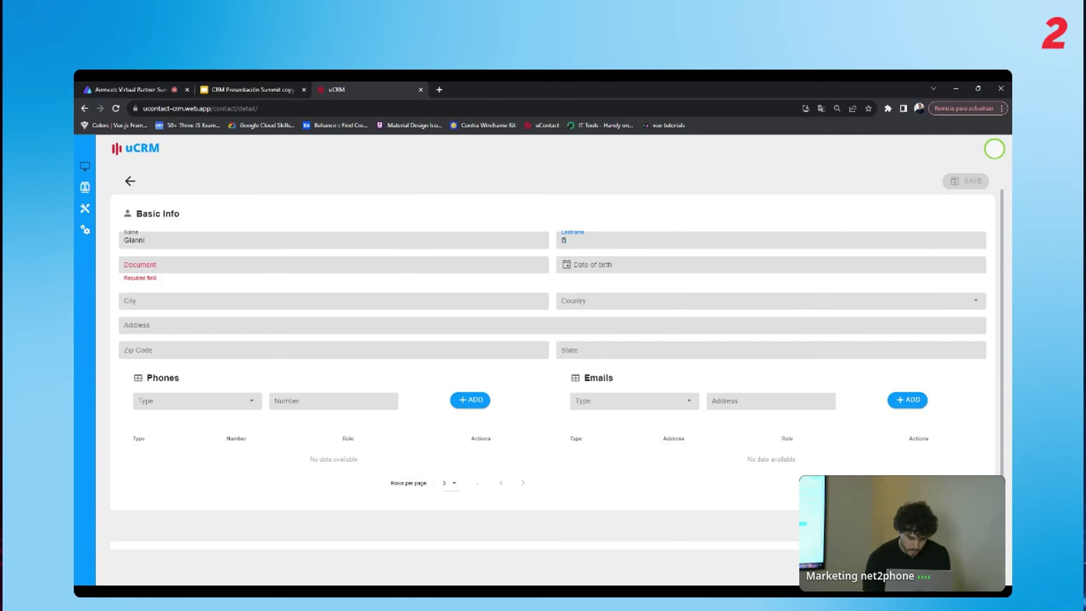
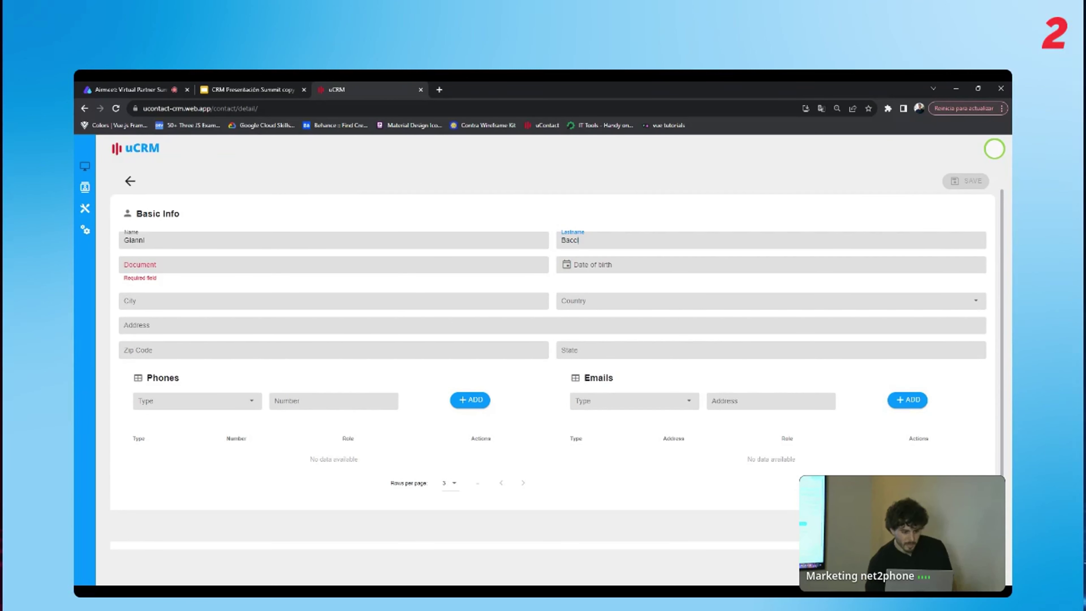
key(Tab)
key(ctrl+v)
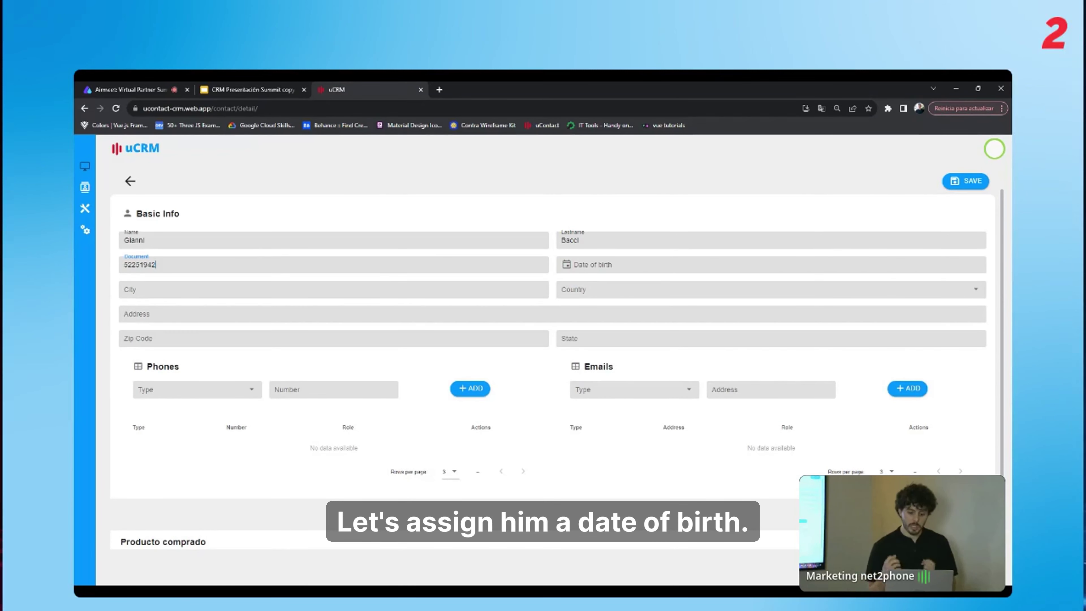
Set the contact's date of birth to 11 June 1998.
click(584, 266)
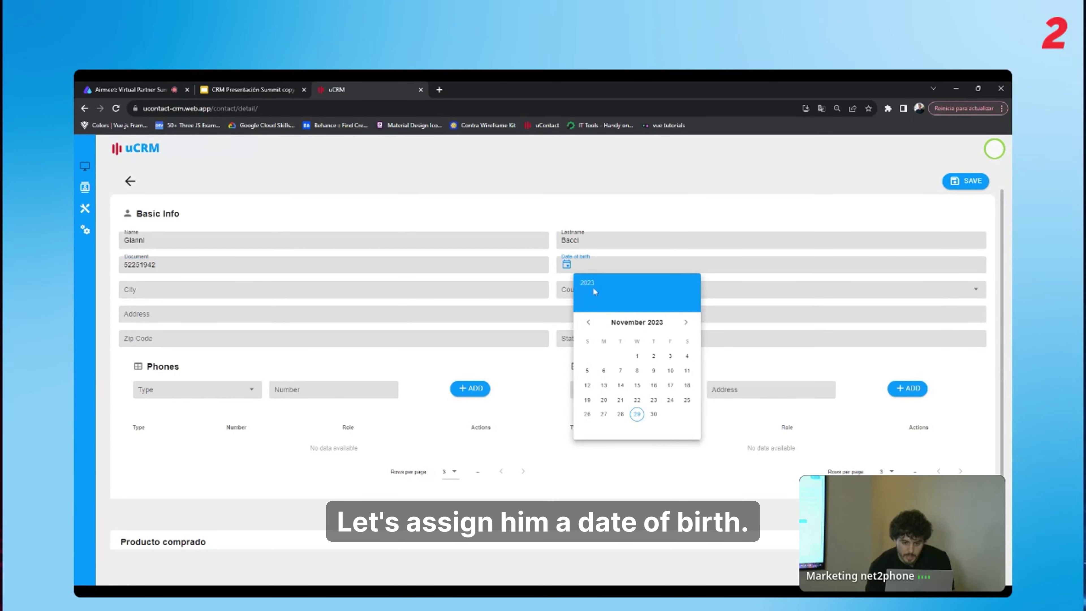
click(590, 285)
scroll(641, 428, down, 7)
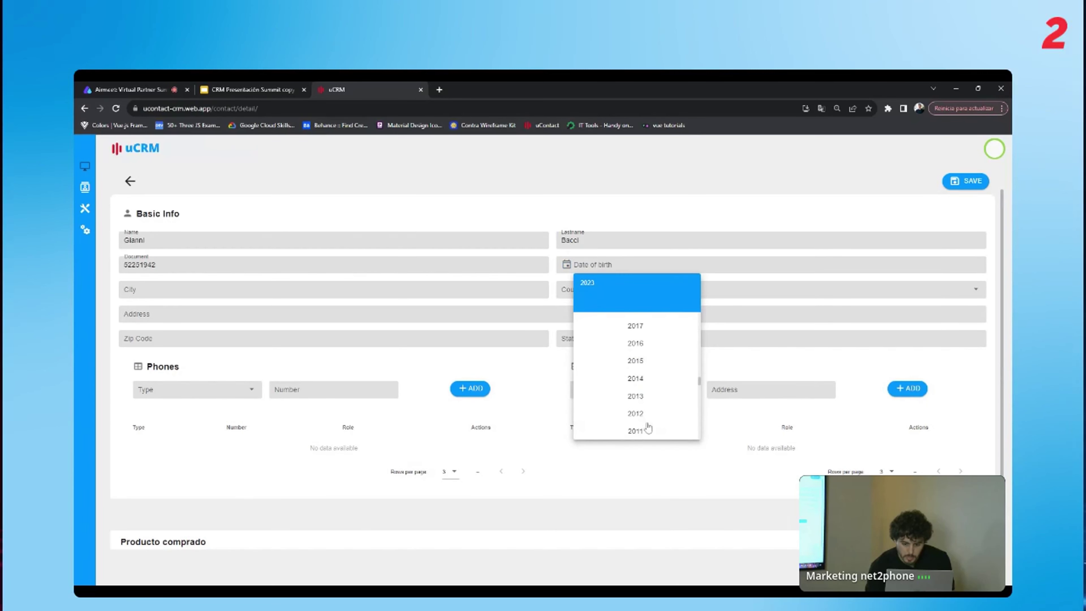
scroll(651, 394, down, 3)
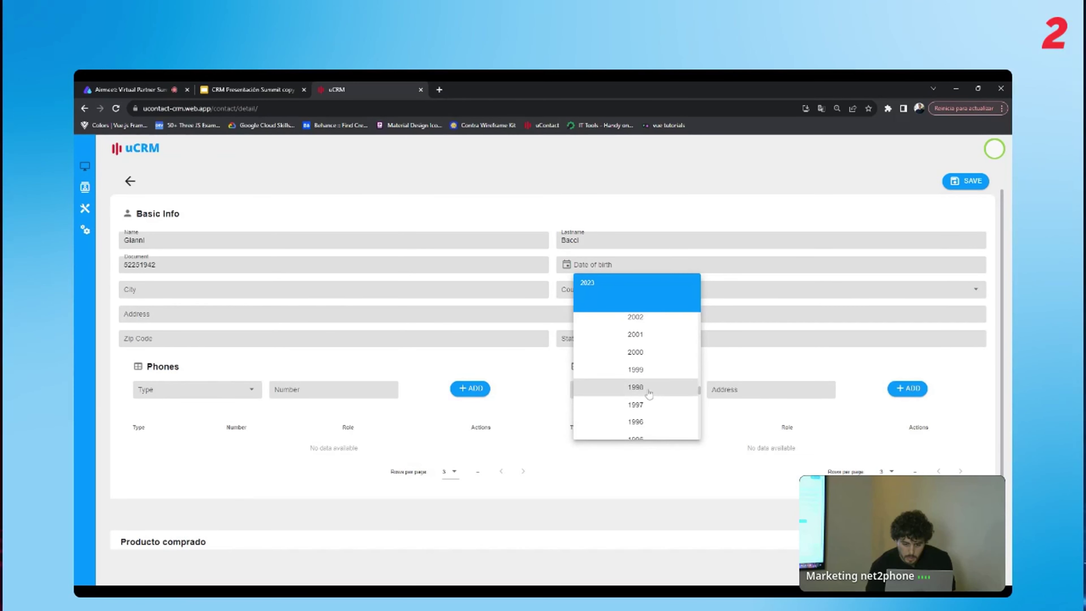
click(649, 389)
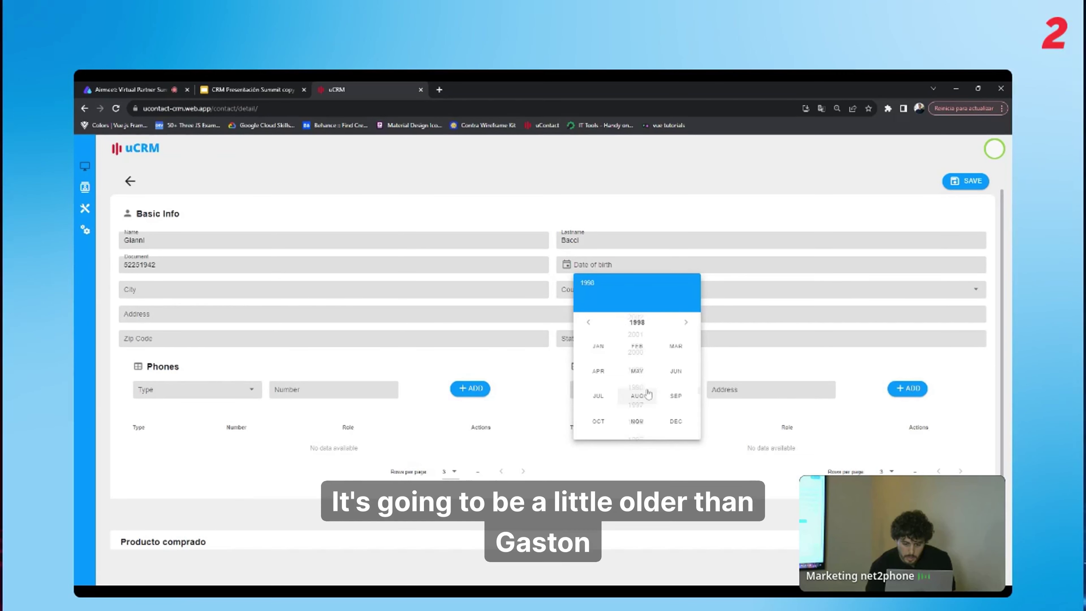
click(676, 379)
click(653, 370)
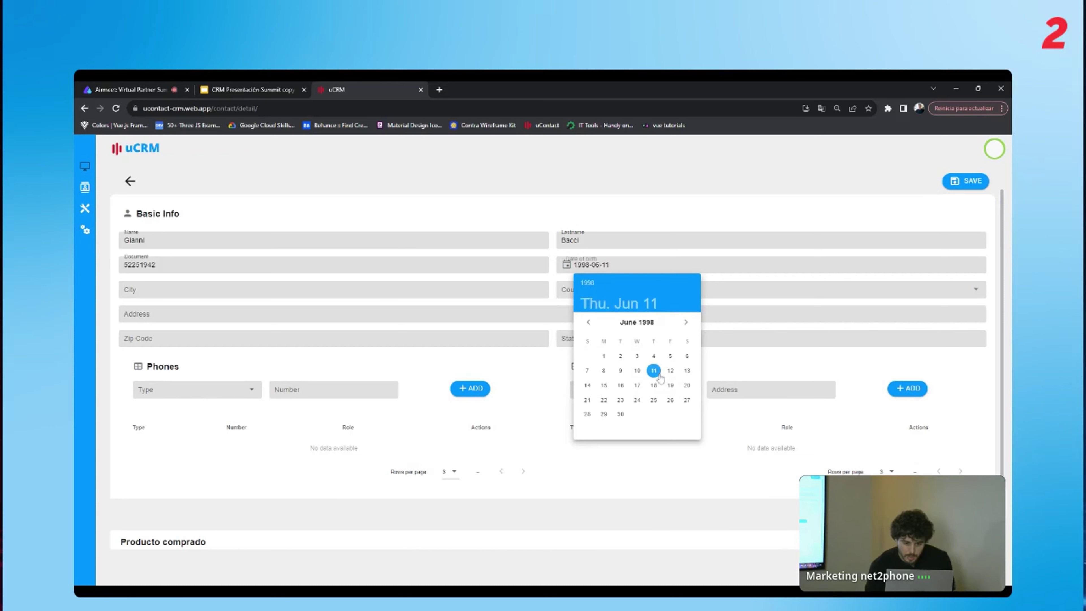
click(462, 304)
click(461, 291)
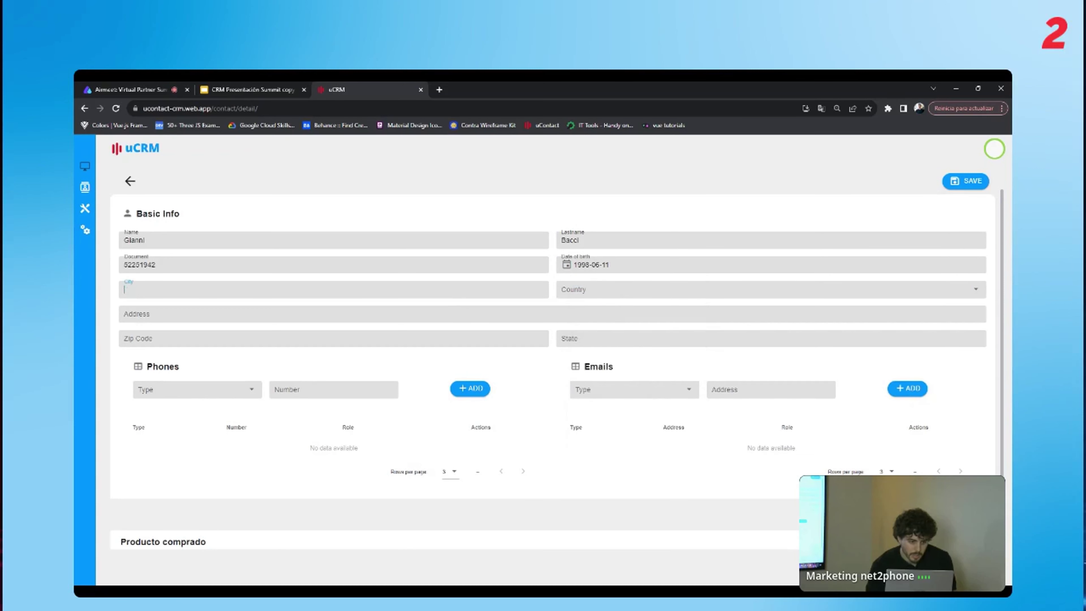
Fill in city Montevideo, country Uruguay and the contact's street address.
text(Mon)
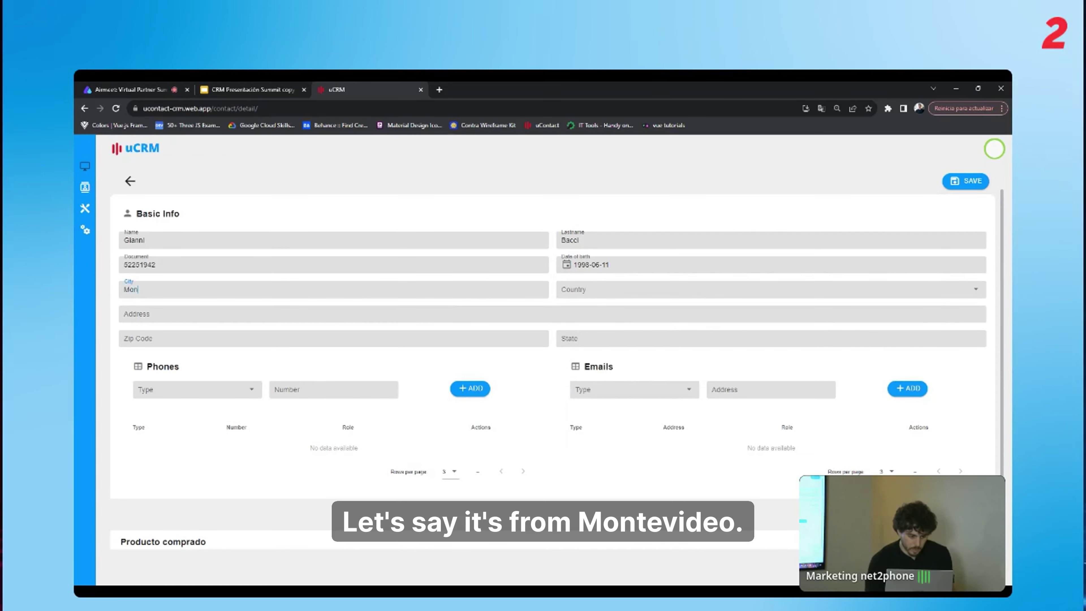
text(tevideo)
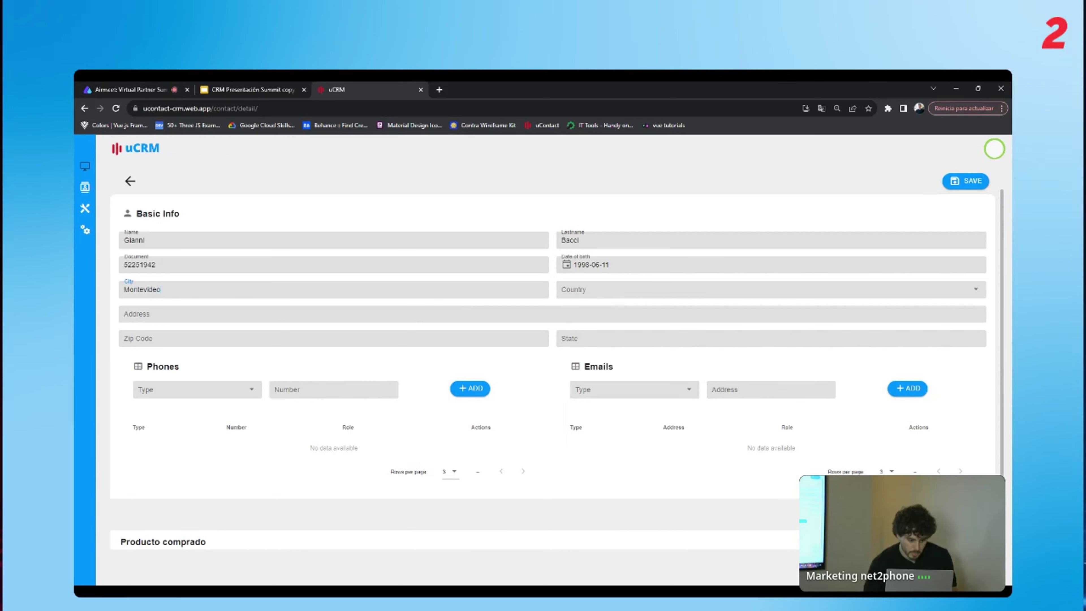
key(Tab)
text(uru)
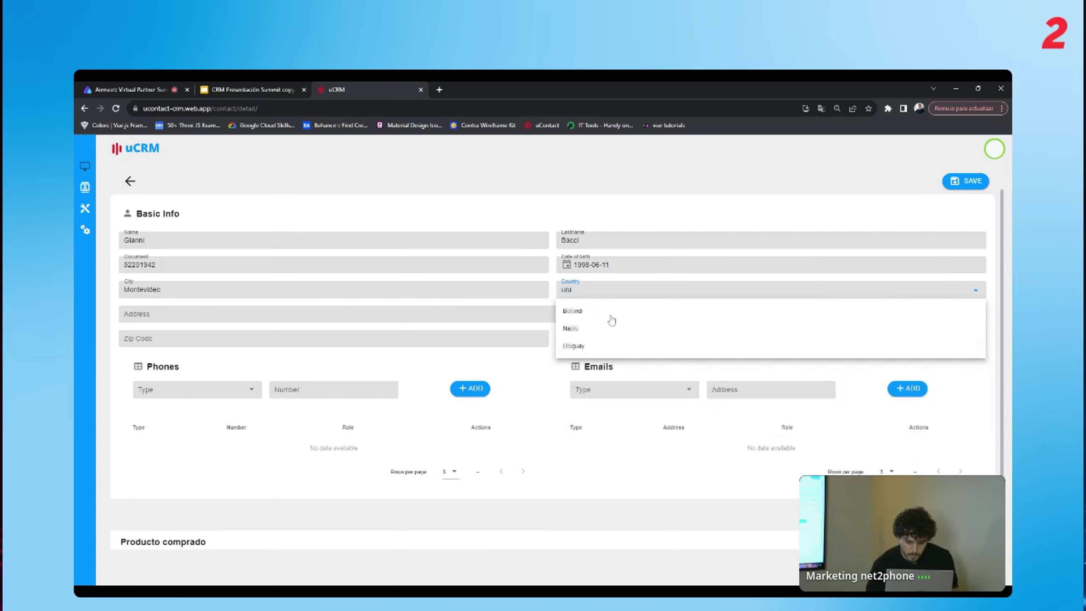
click(582, 347)
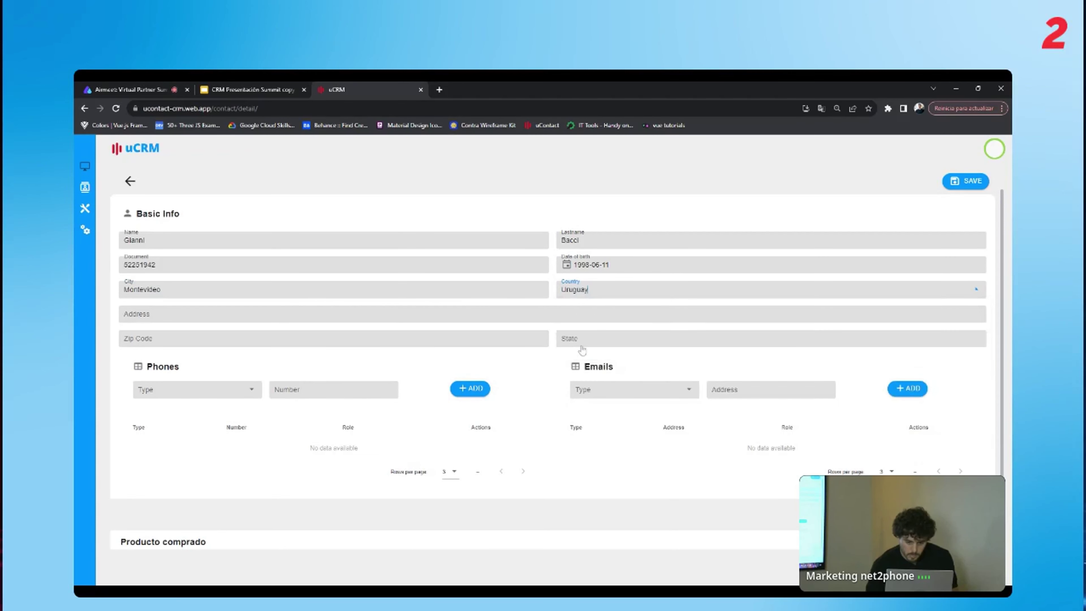
key(Tab)
text(A)
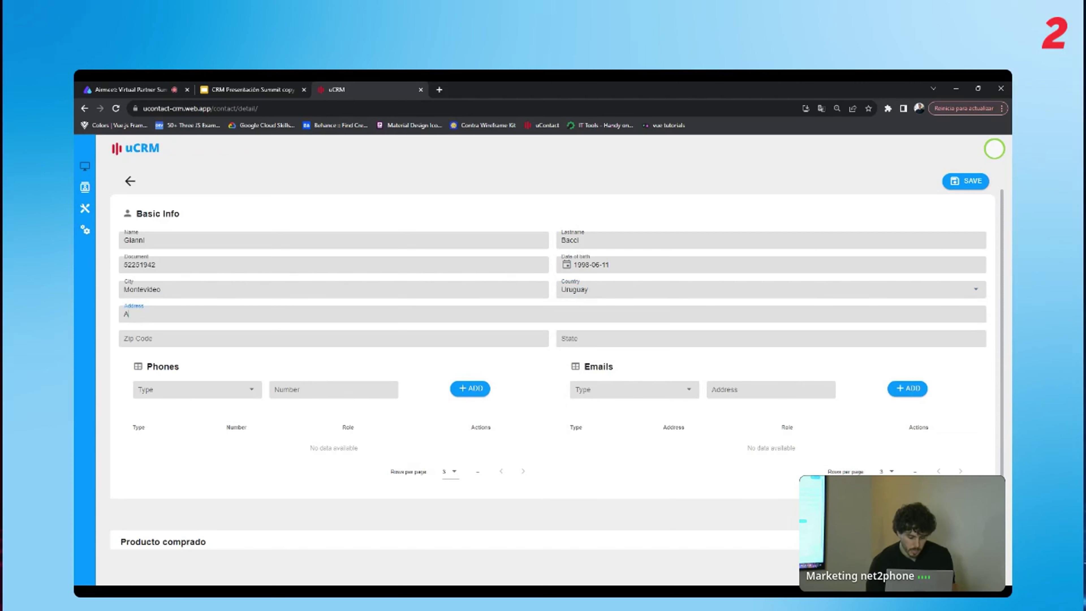
text(v Rivera)
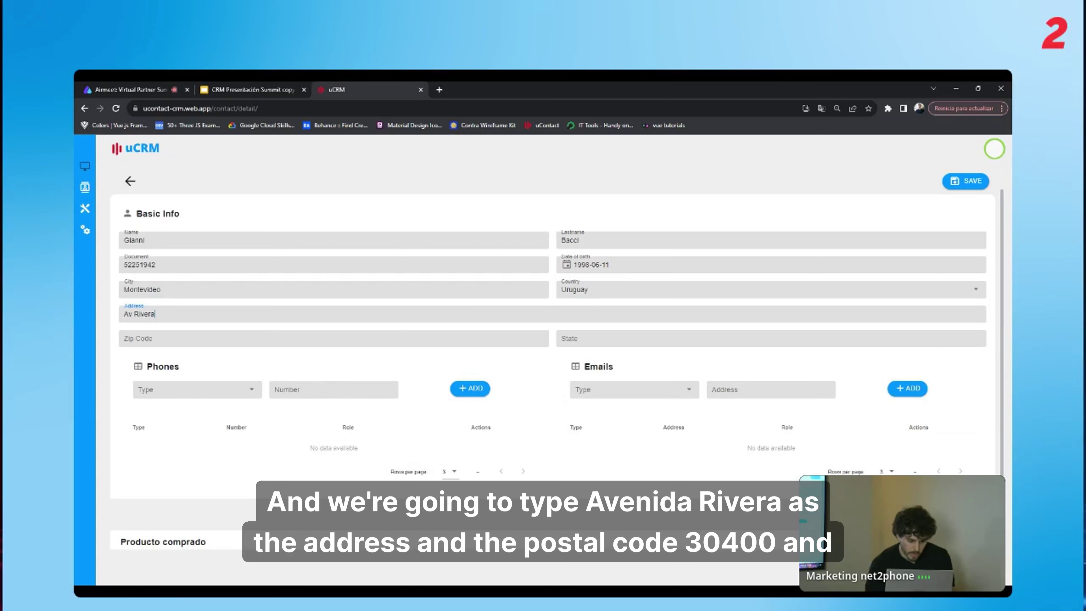
Enter zip code 3400 and state Montevideo.
click(214, 338)
text(3400)
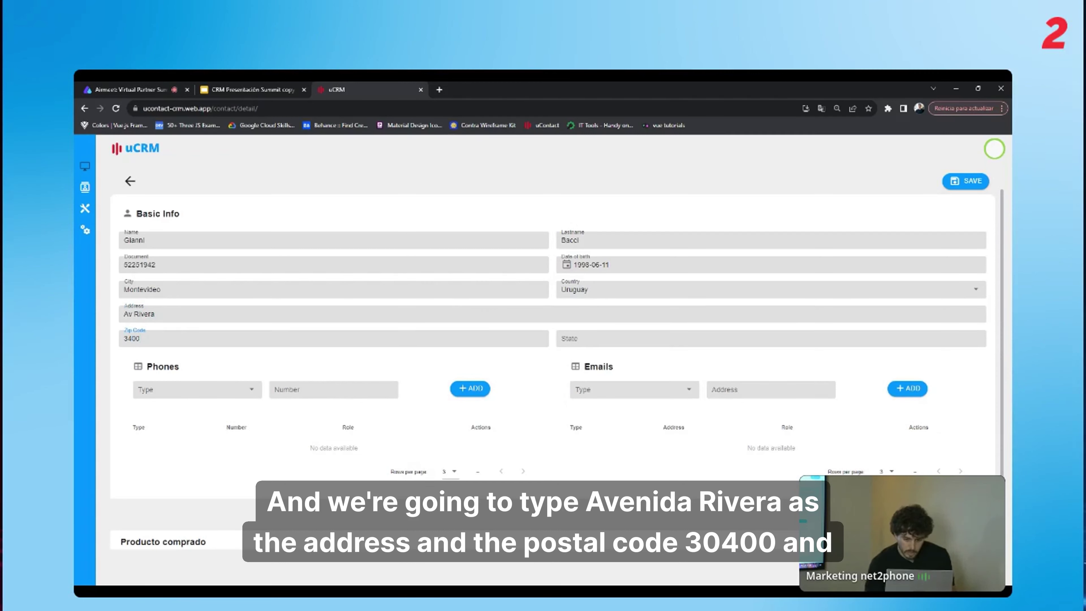
click(561, 339)
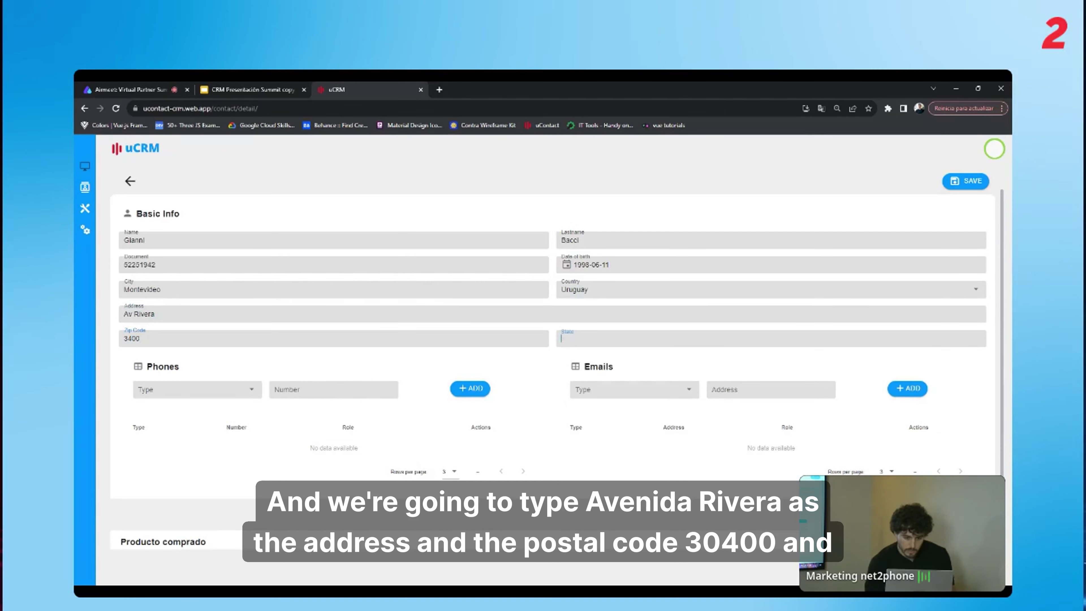
text(Mon)
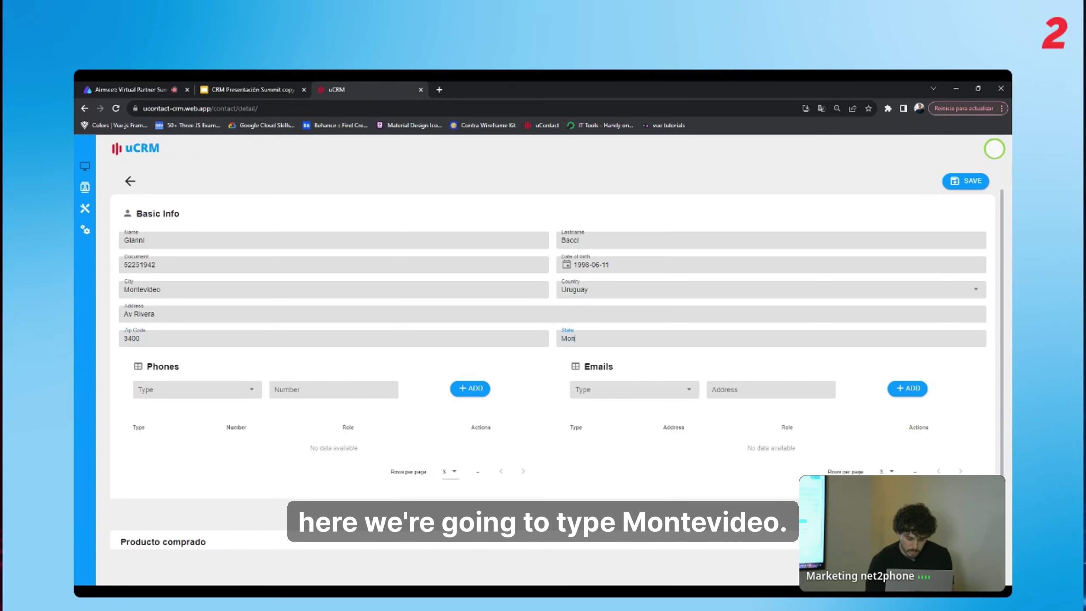
text(tevideo)
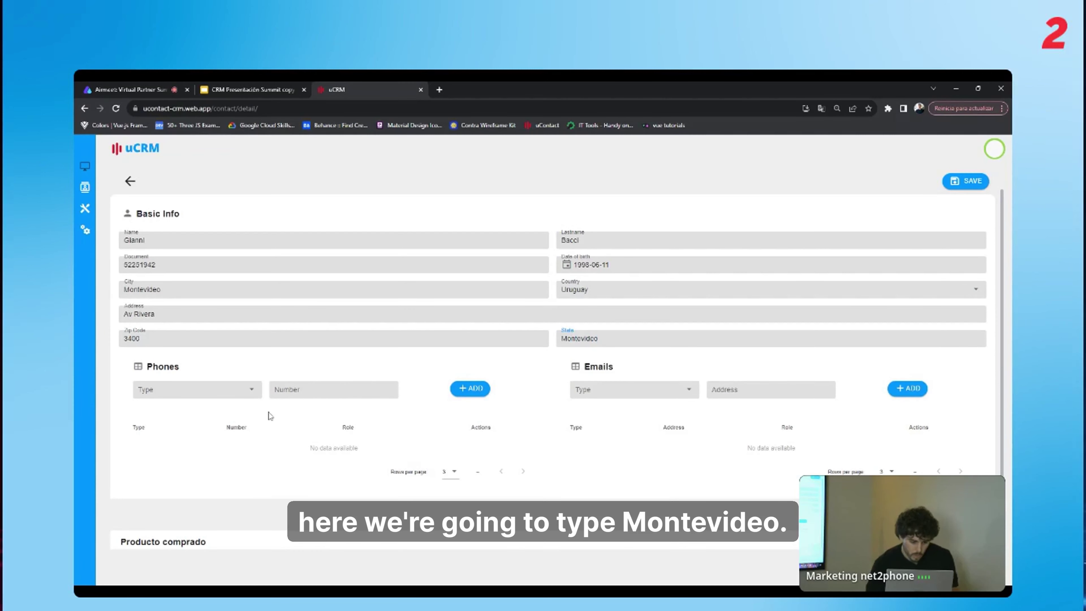
key(Tab)
Add the contact's phone number as a Mobile-type phone.
click(206, 391)
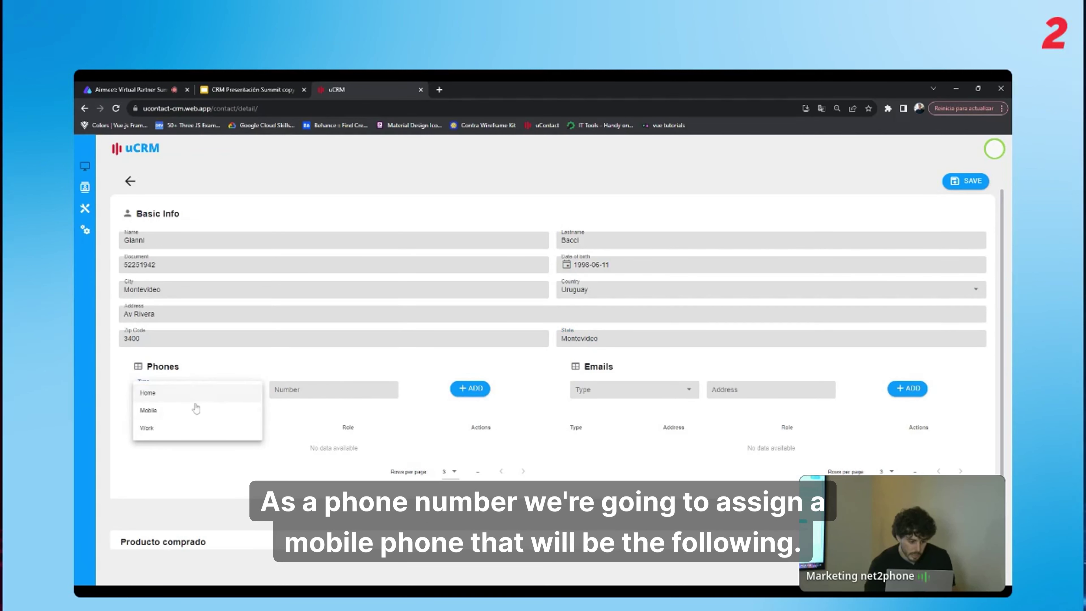
click(191, 412)
click(333, 389)
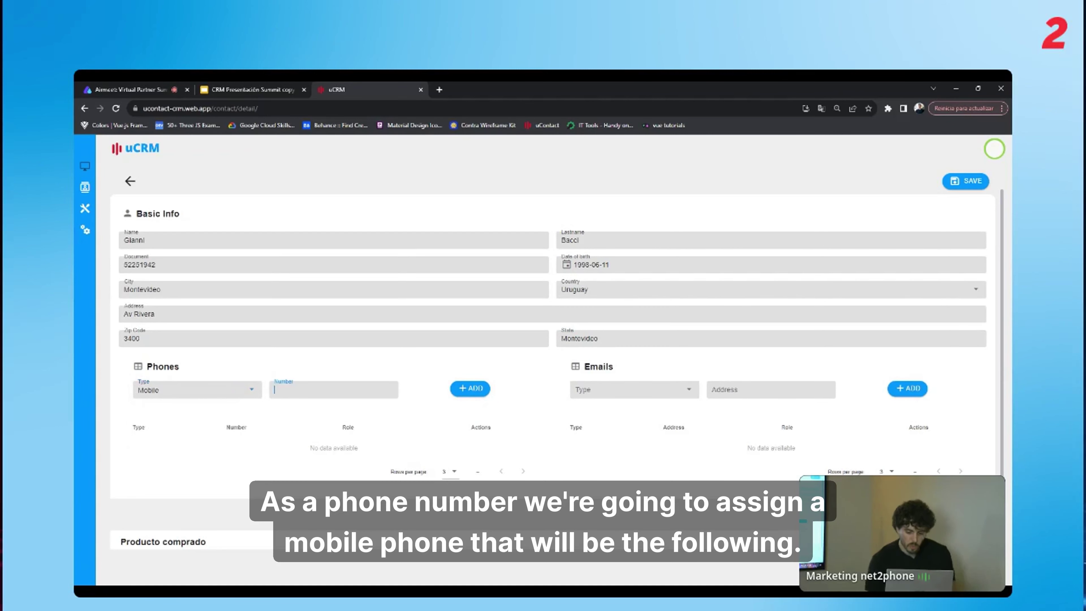
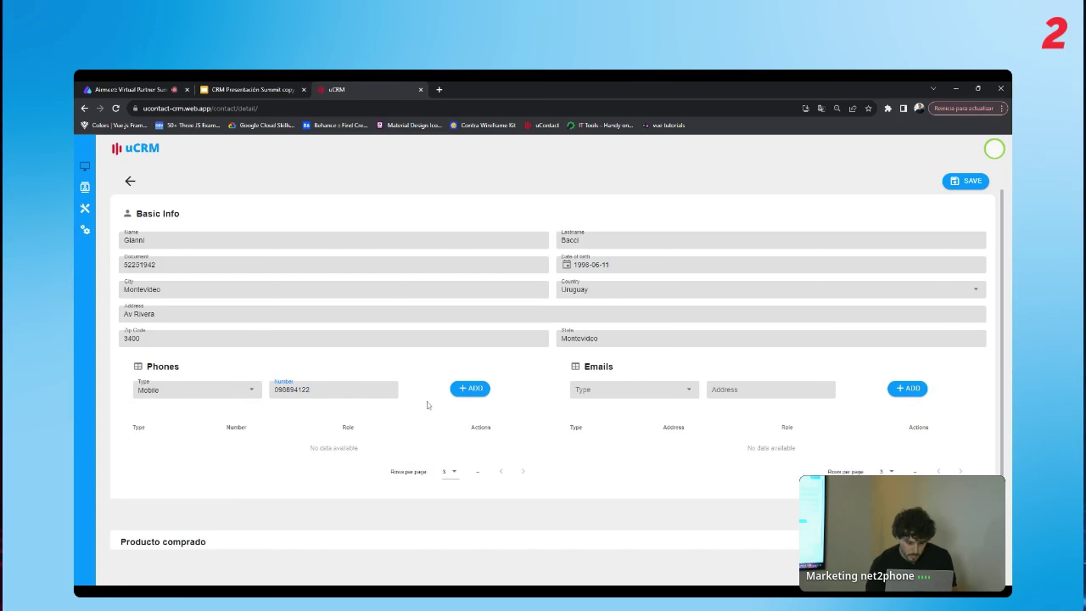
click(470, 389)
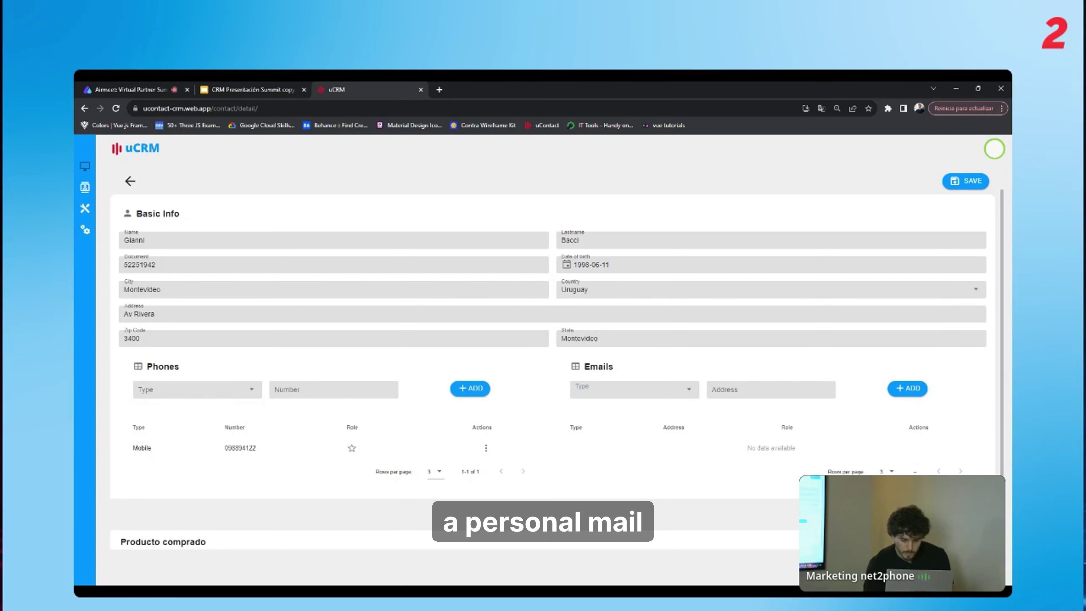
Add the contact's email address as a Personal-type email.
click(590, 390)
click(589, 395)
key(Tab)
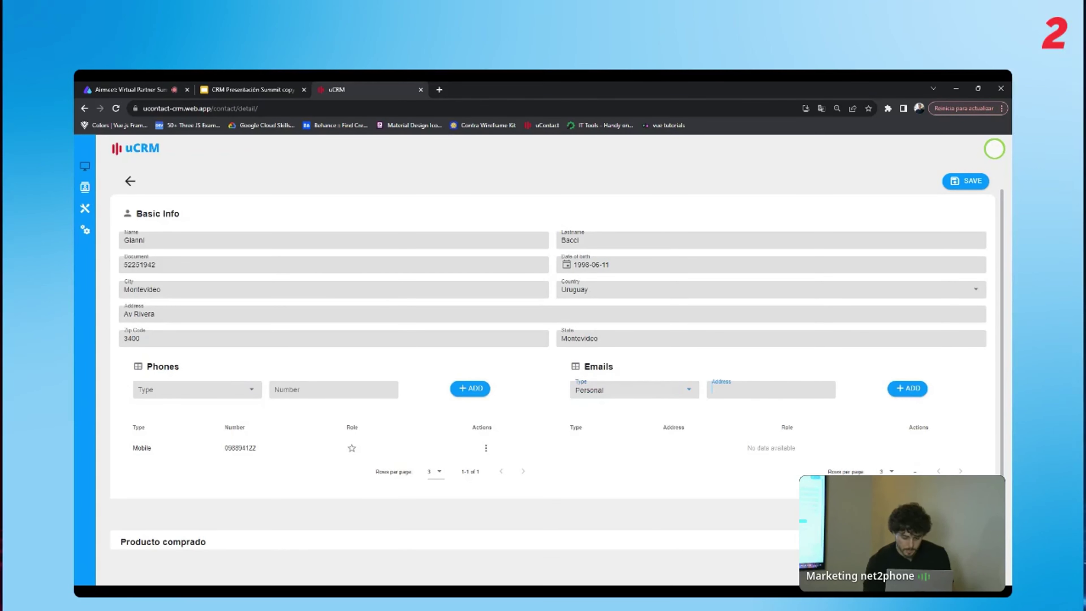
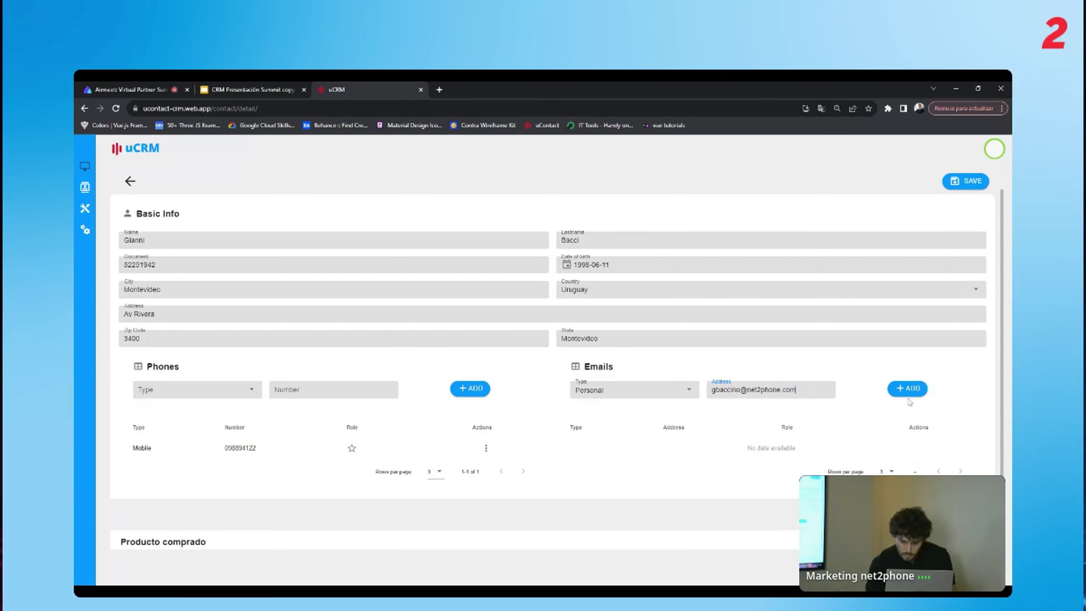
click(907, 389)
Record the purchased product Auto with price 400 and code AUT.
scroll(230, 516, down, 1)
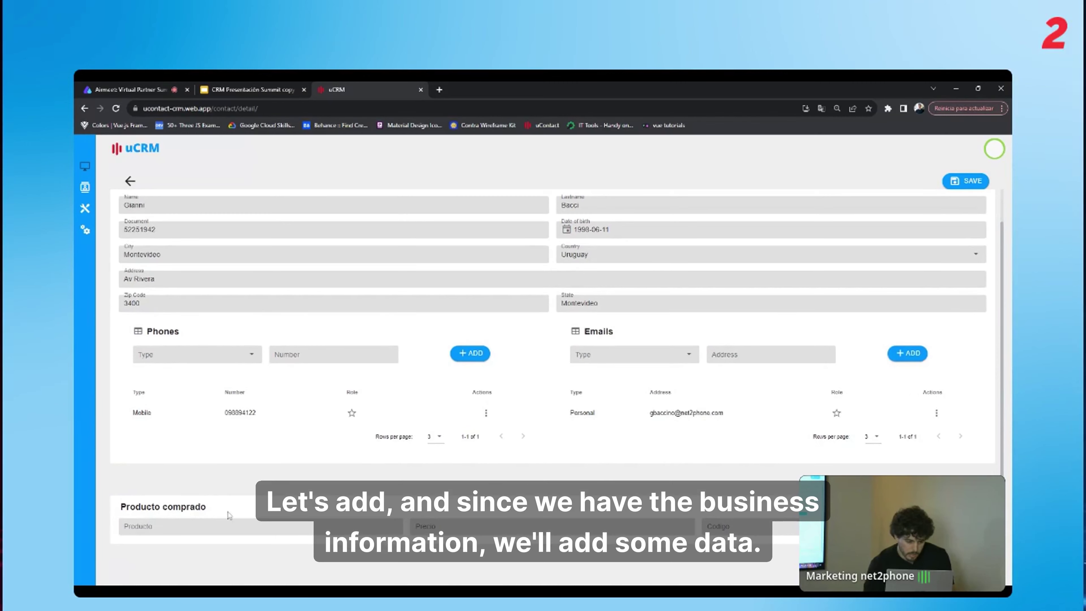
click(231, 525)
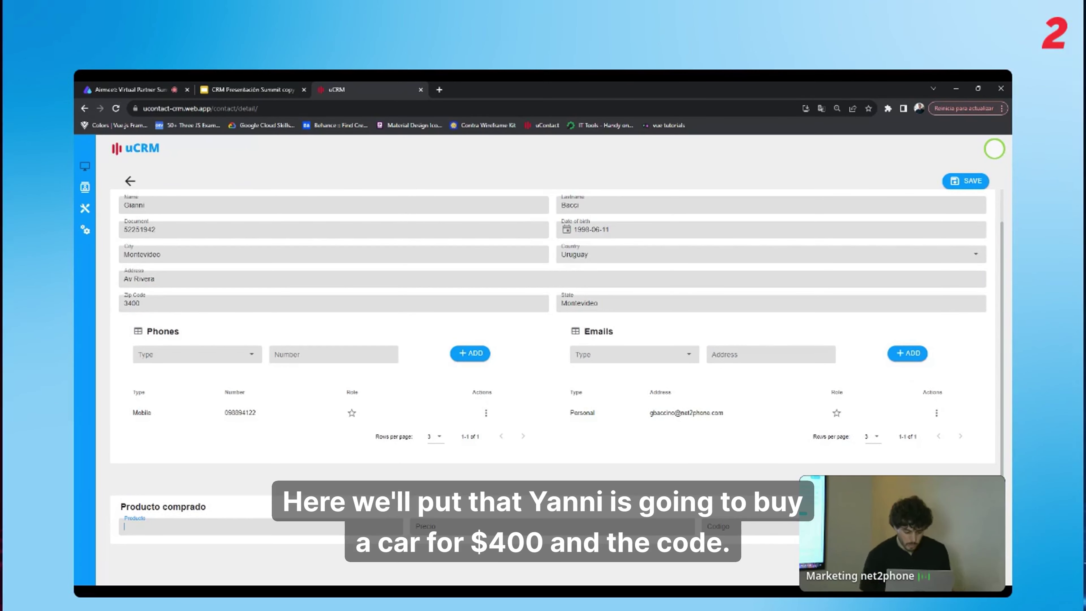
text(Auto)
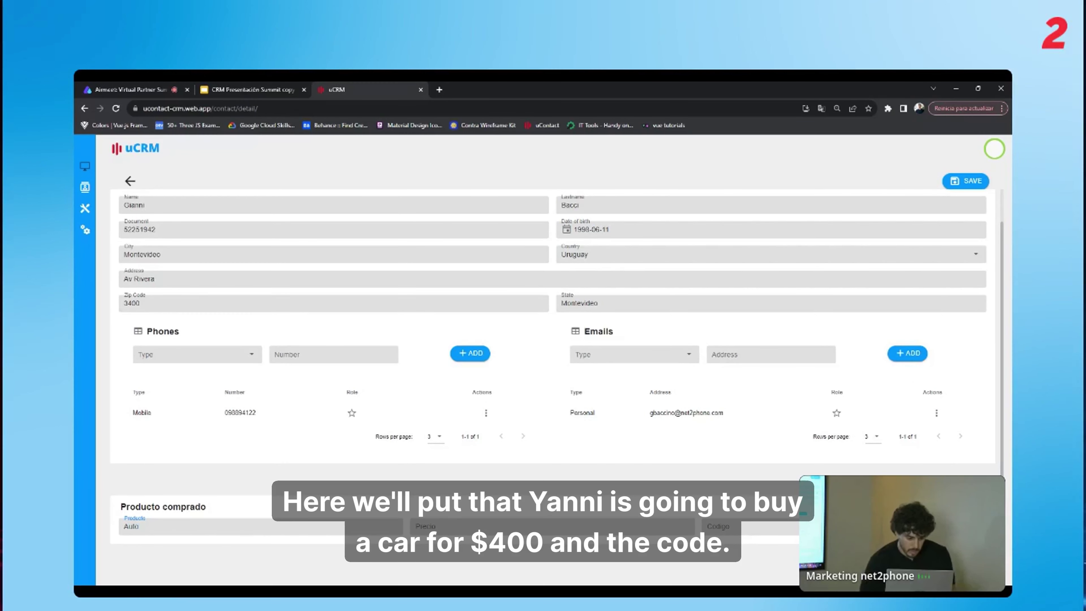
key(Tab)
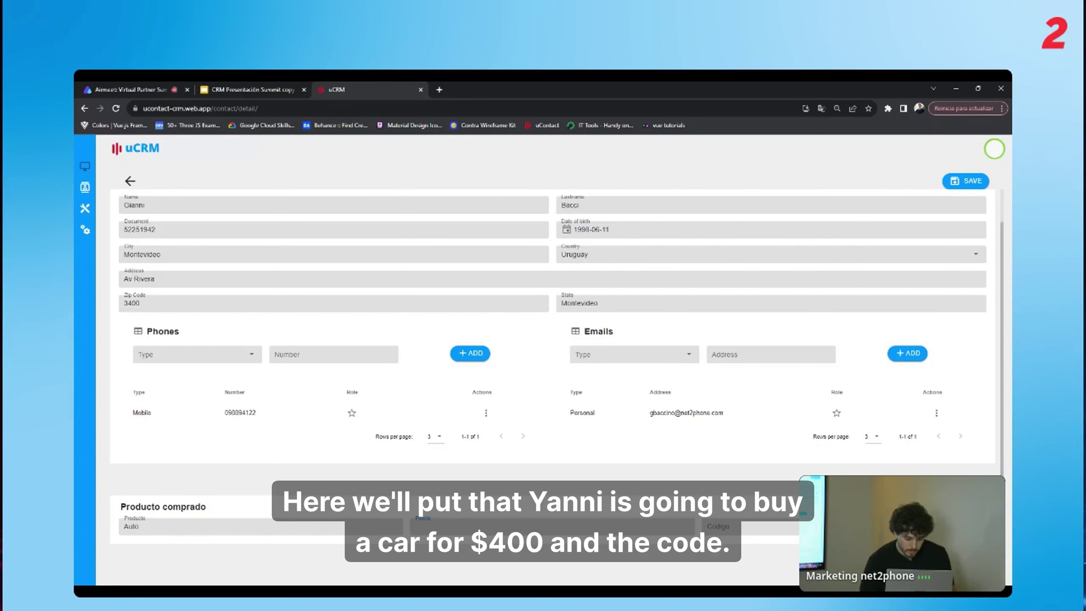
key(Tab)
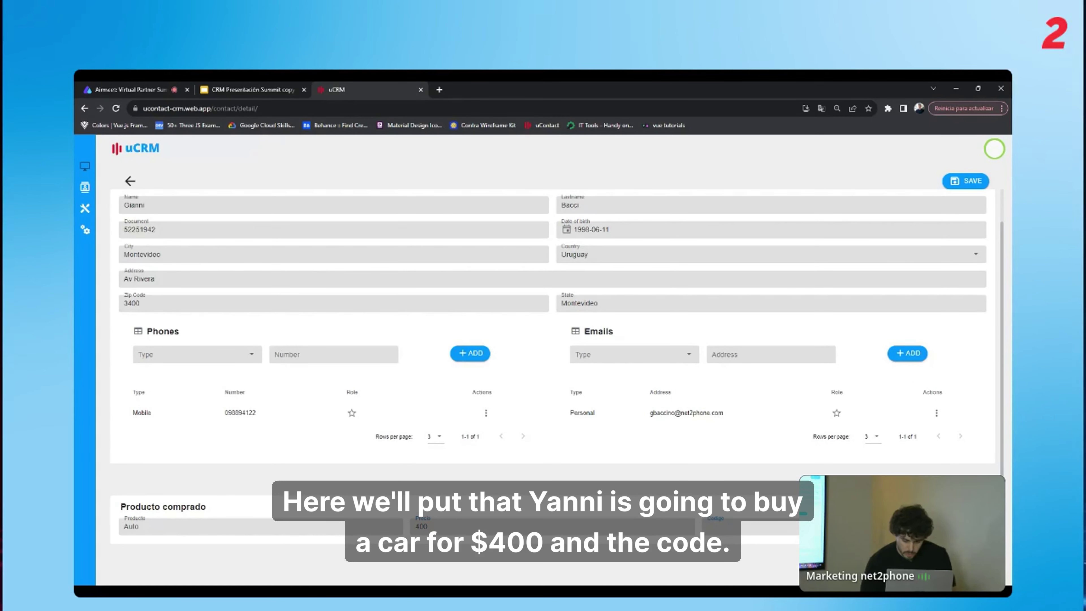
text(AUT)
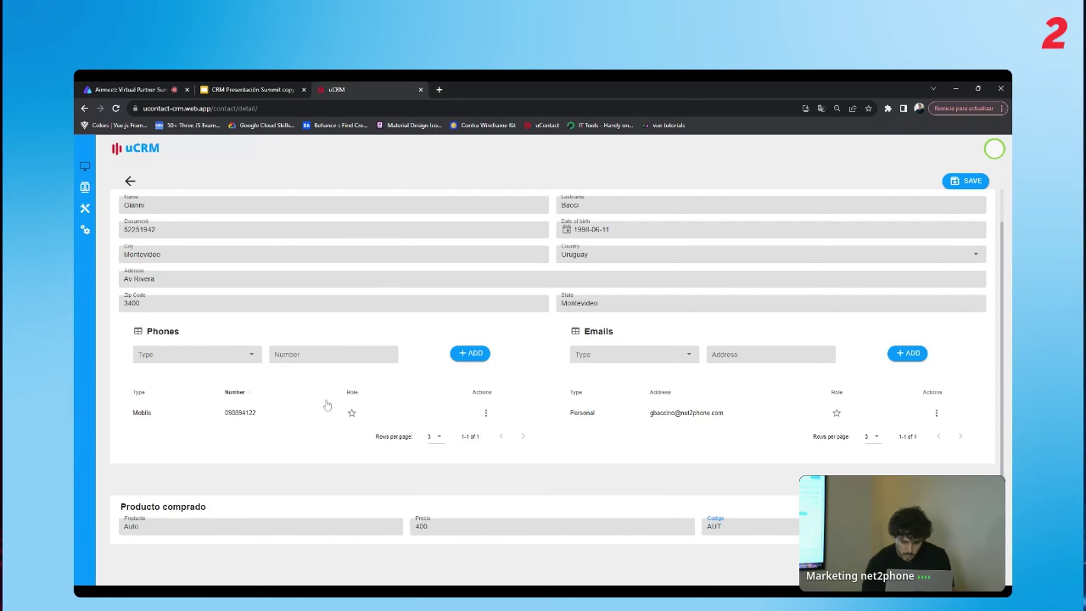
scroll(332, 400, up, 1)
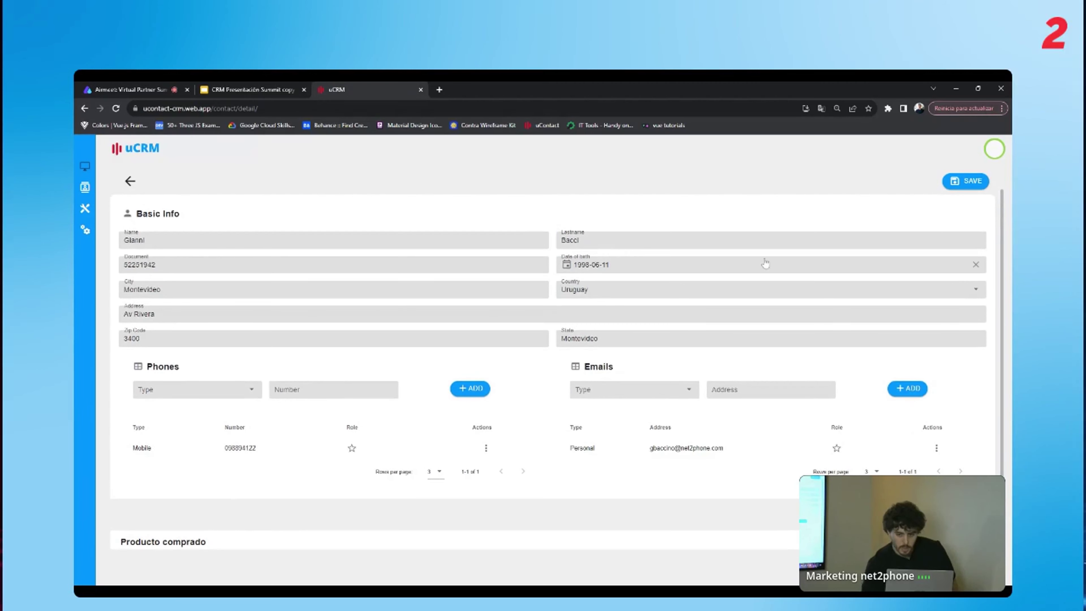
Save the contact, confirming creation despite the document and phone conflicts.
click(966, 181)
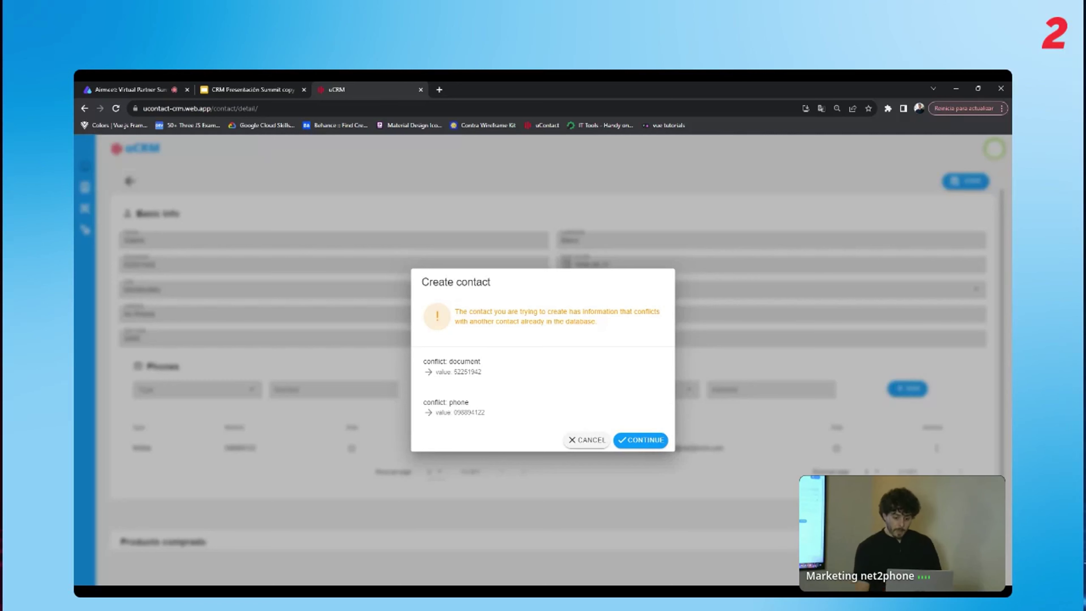
click(640, 444)
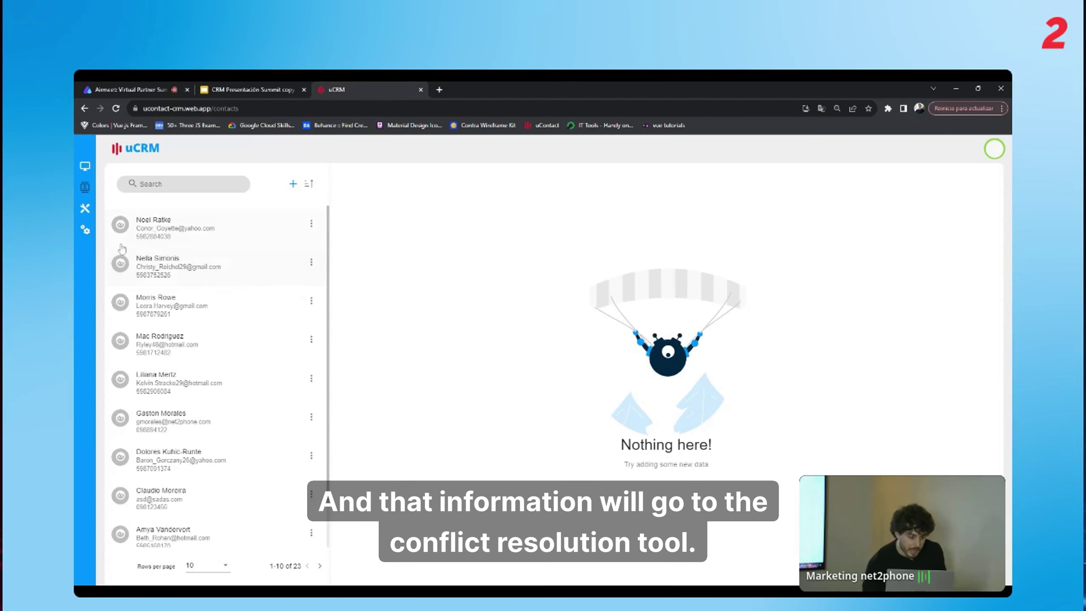
Under Tools > Conflicts, select the new conflicting contact to list its matches.
click(81, 231)
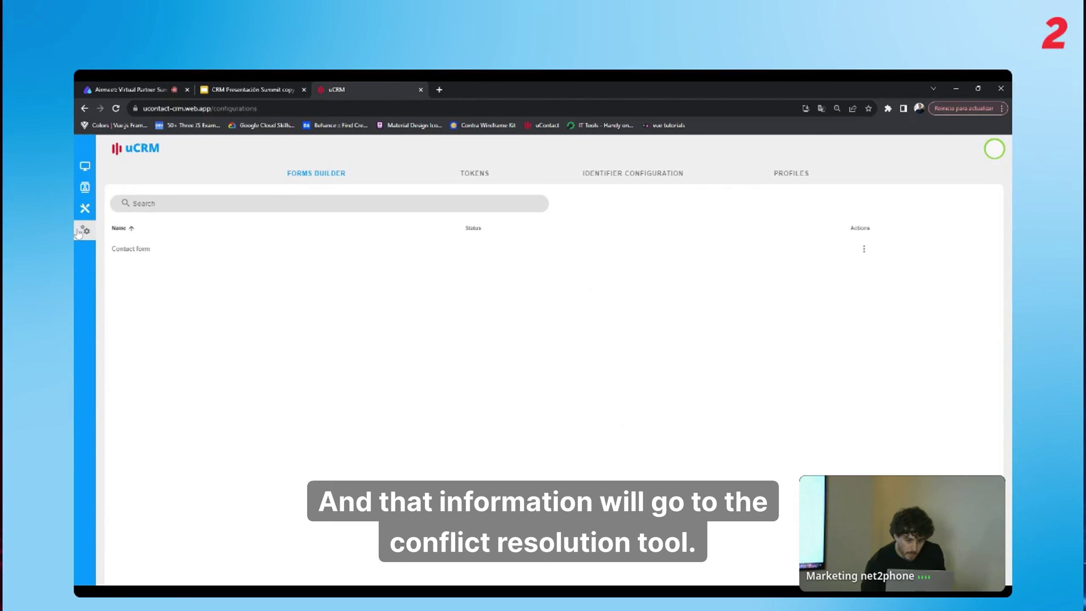
click(84, 214)
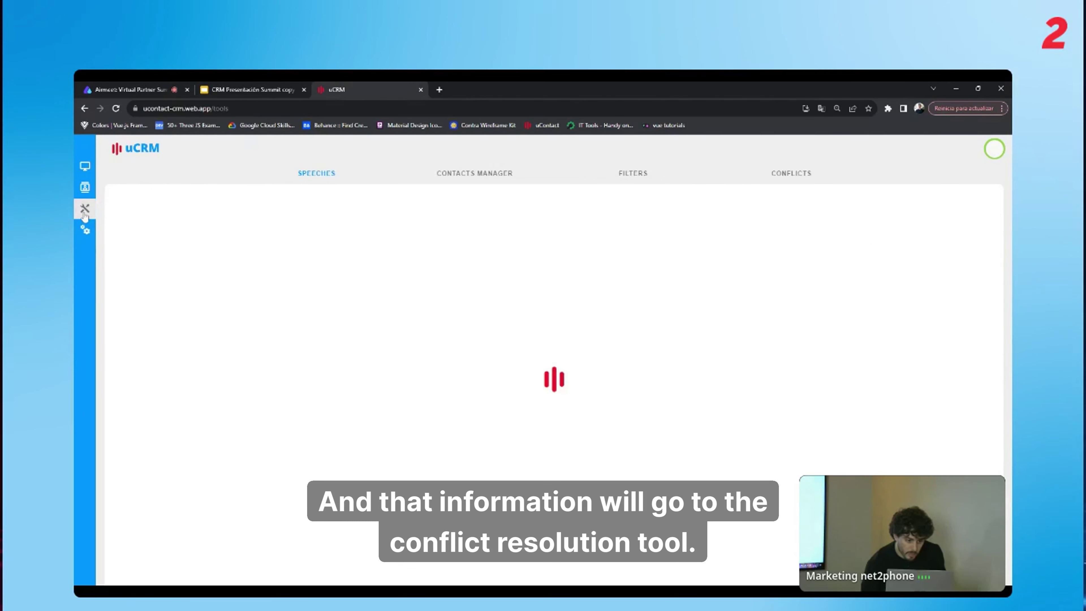
click(809, 180)
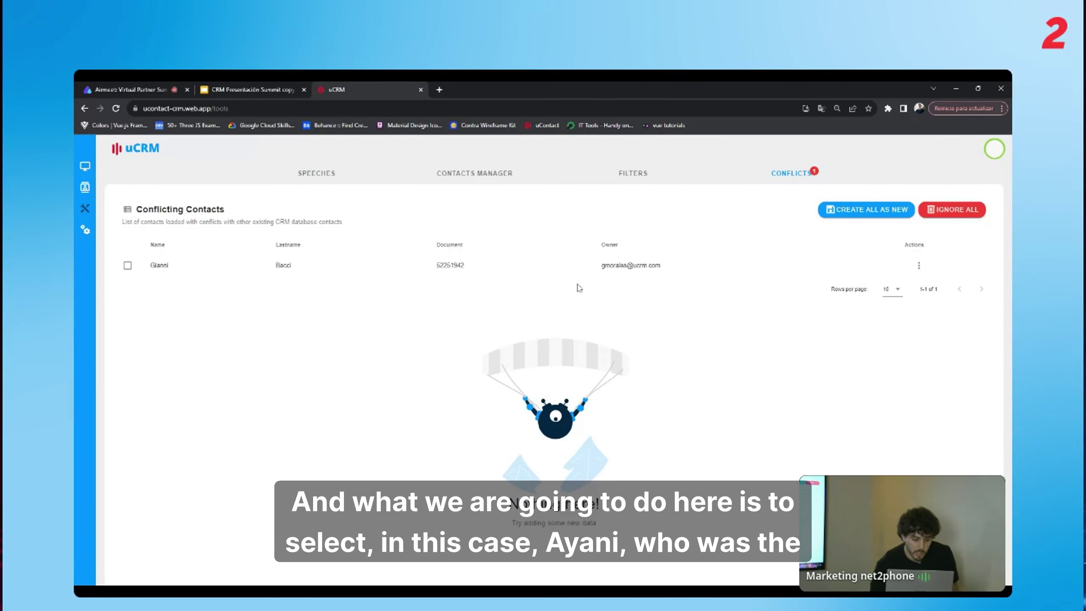
click(519, 273)
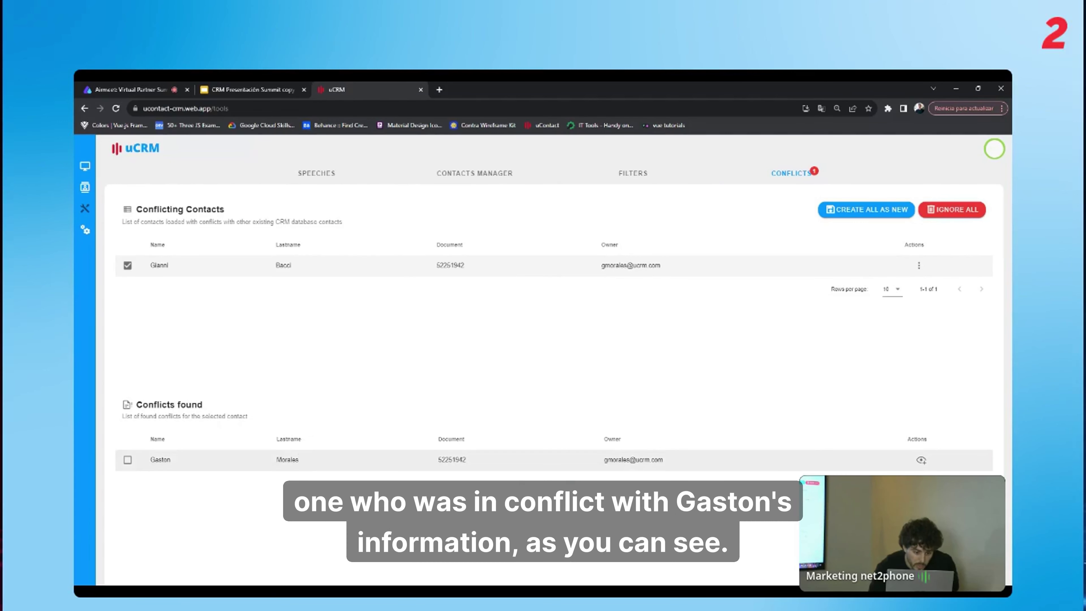
Select the matching existing contact and scroll to its field-by-field Differences comparison.
click(303, 461)
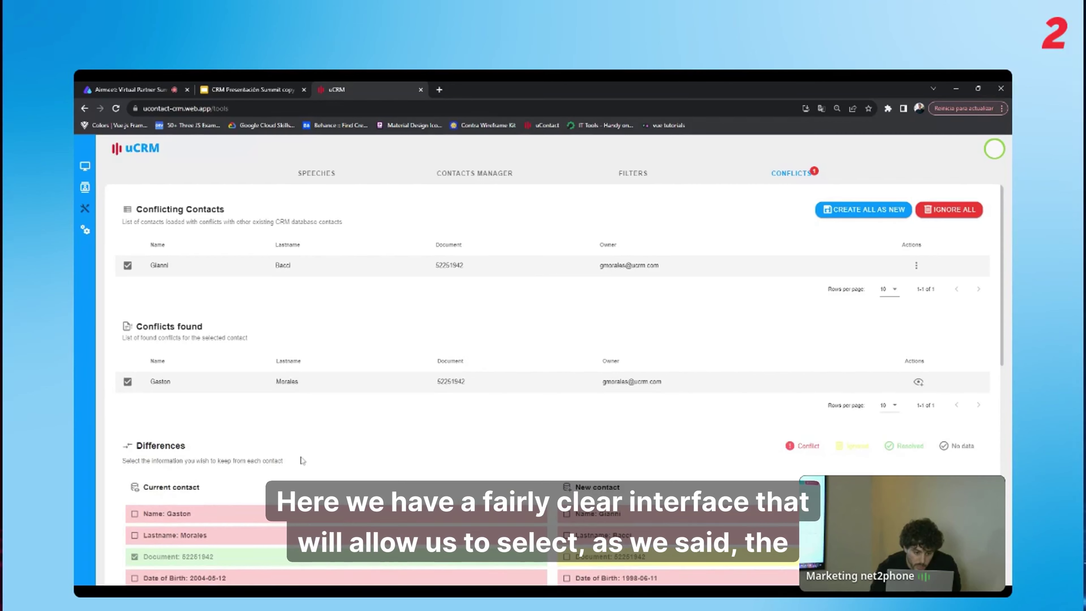
scroll(324, 438, down, 2)
scroll(324, 438, down, 4)
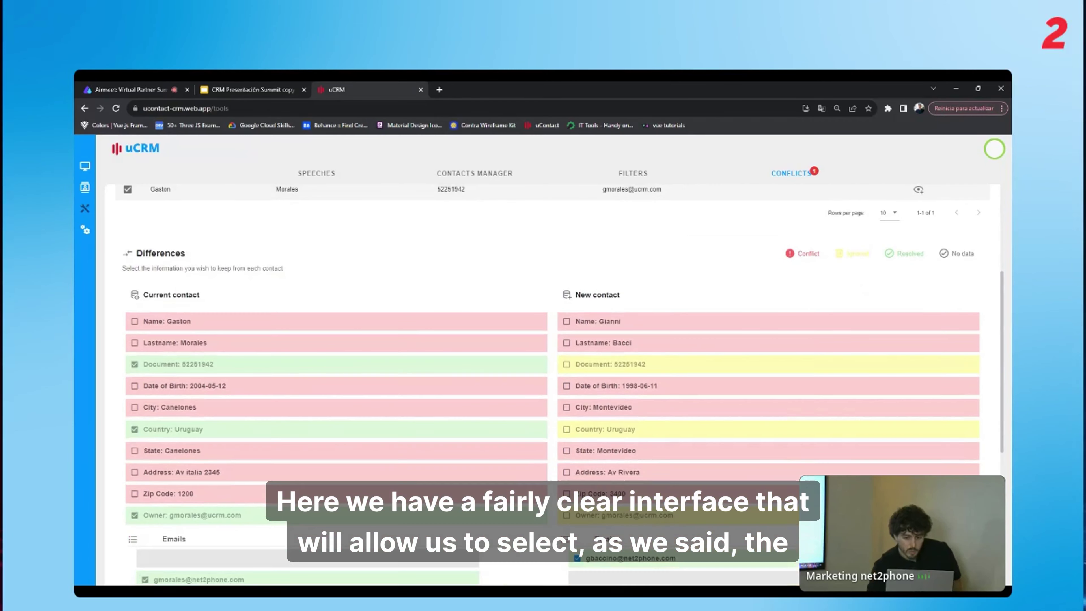
scroll(563, 385, down, 1)
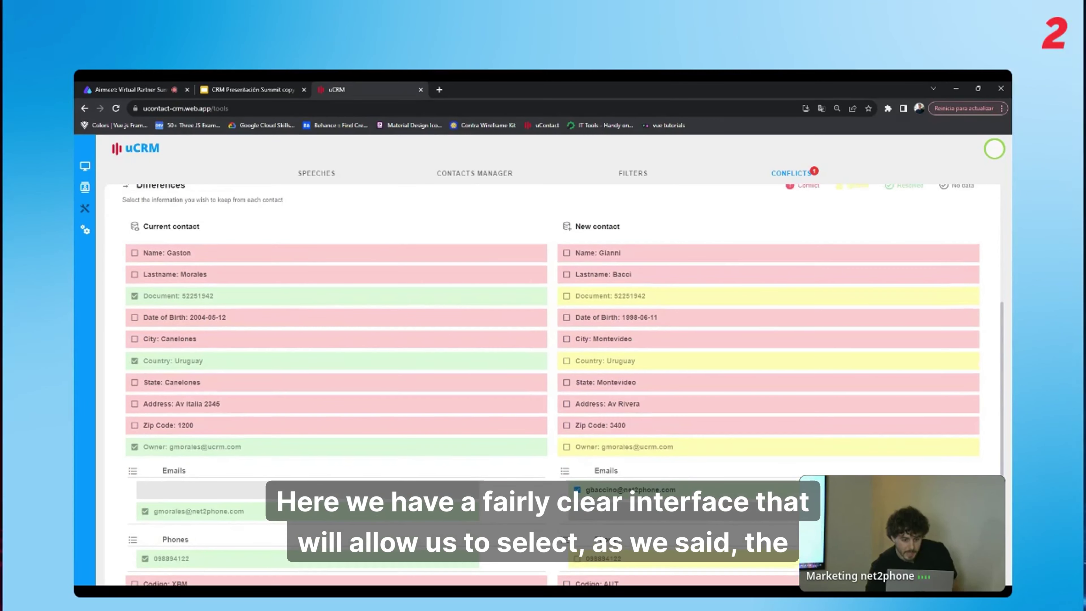
scroll(563, 385, up, 2)
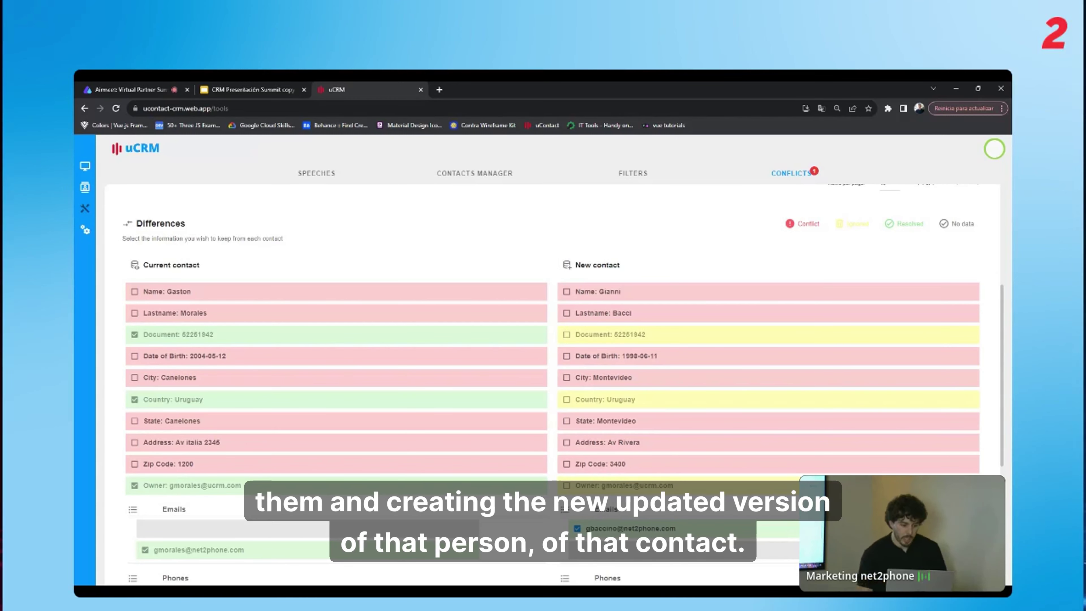
click(202, 298)
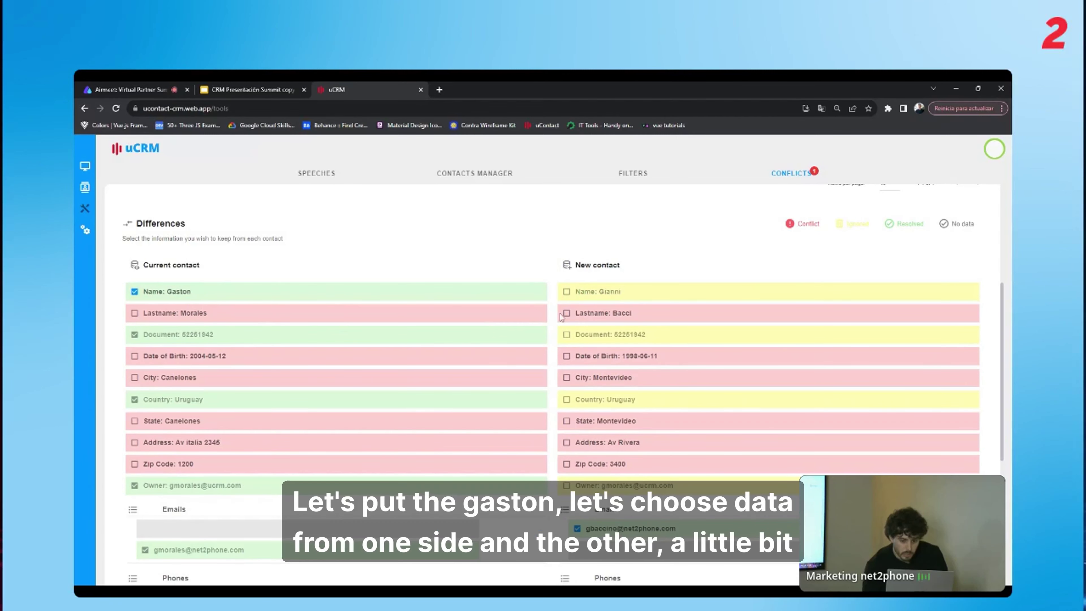
click(578, 317)
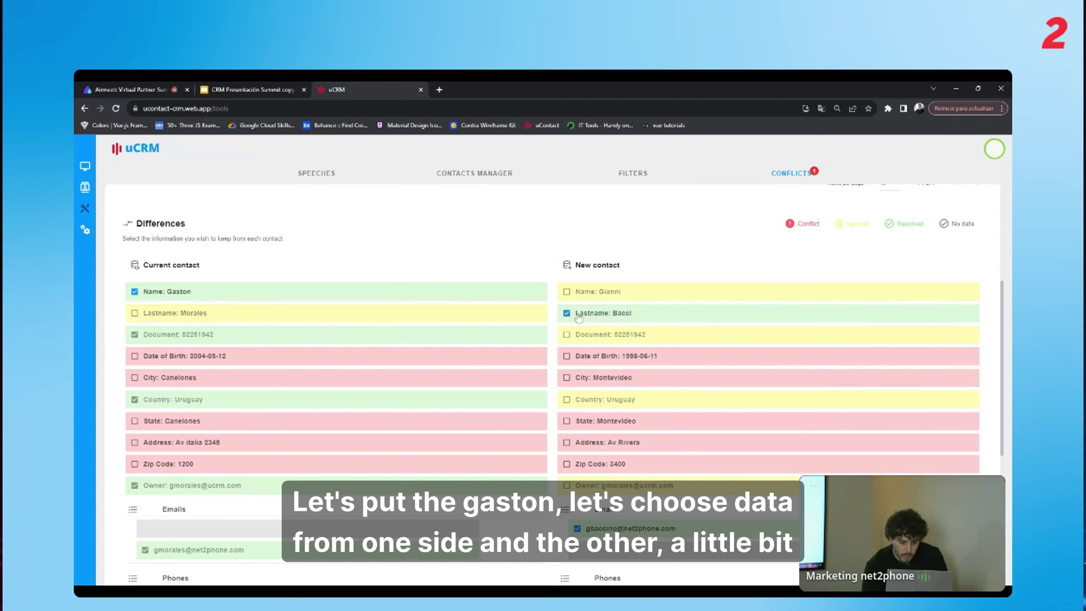
click(585, 384)
click(534, 360)
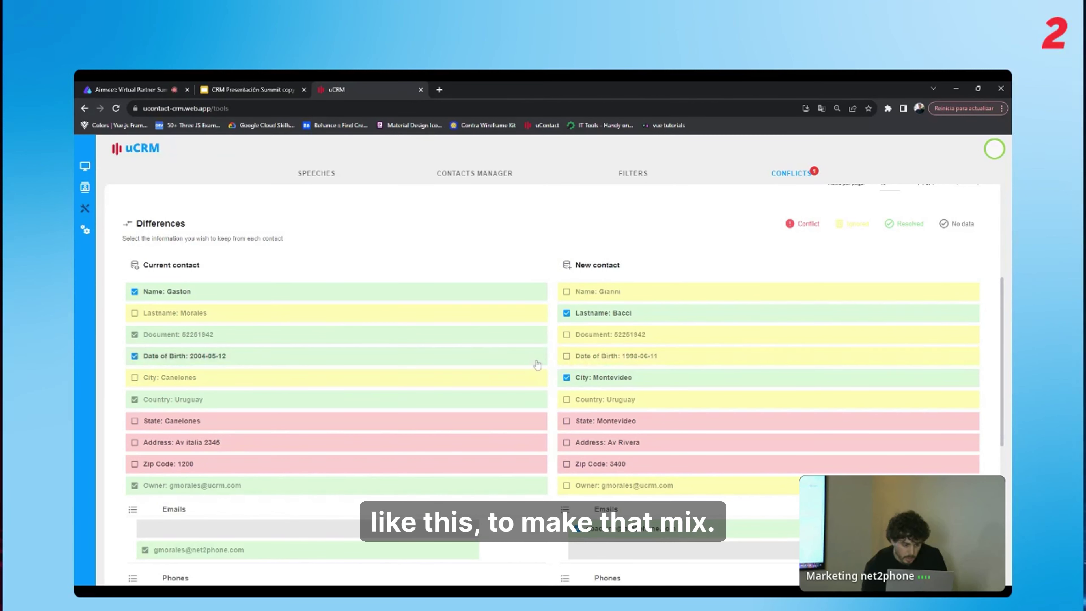
click(584, 446)
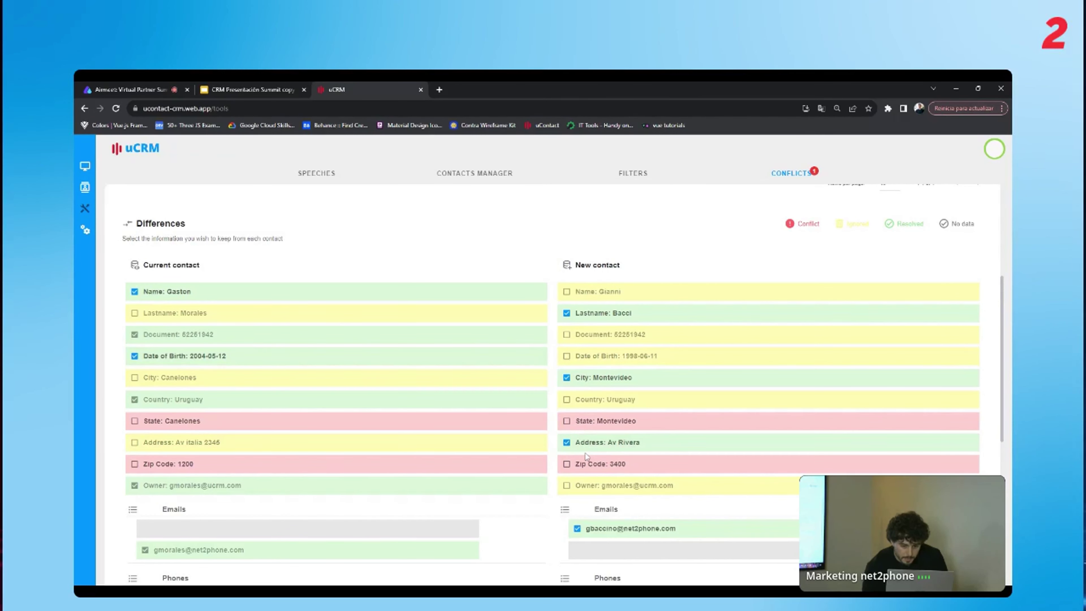
click(585, 468)
click(582, 424)
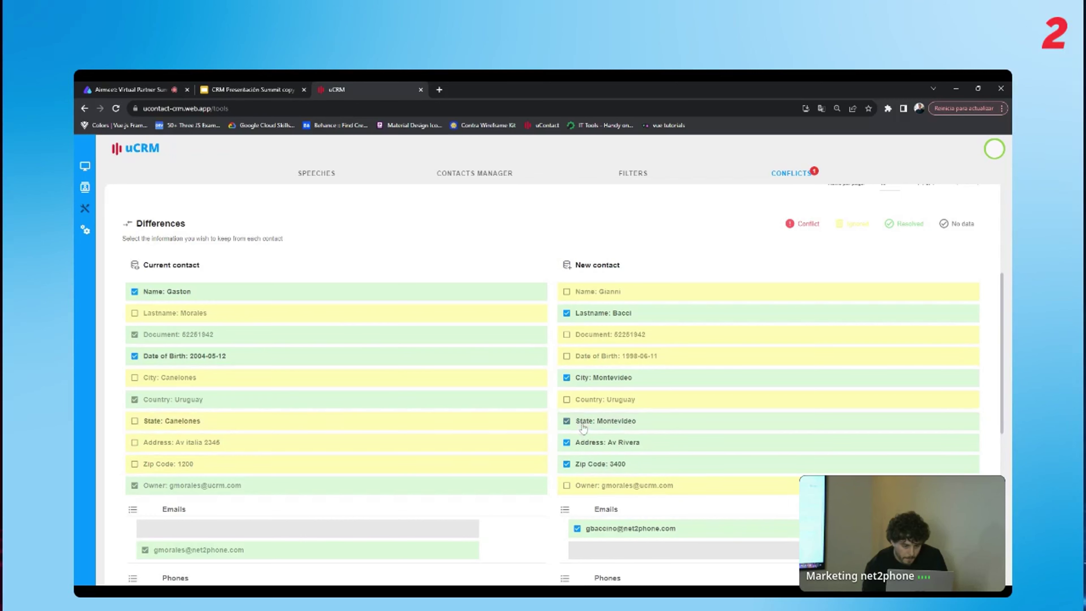
Keep price 300, code AUT and product Bicicleta, then save the merged contact.
scroll(512, 434, down, 1)
scroll(512, 434, down, 4)
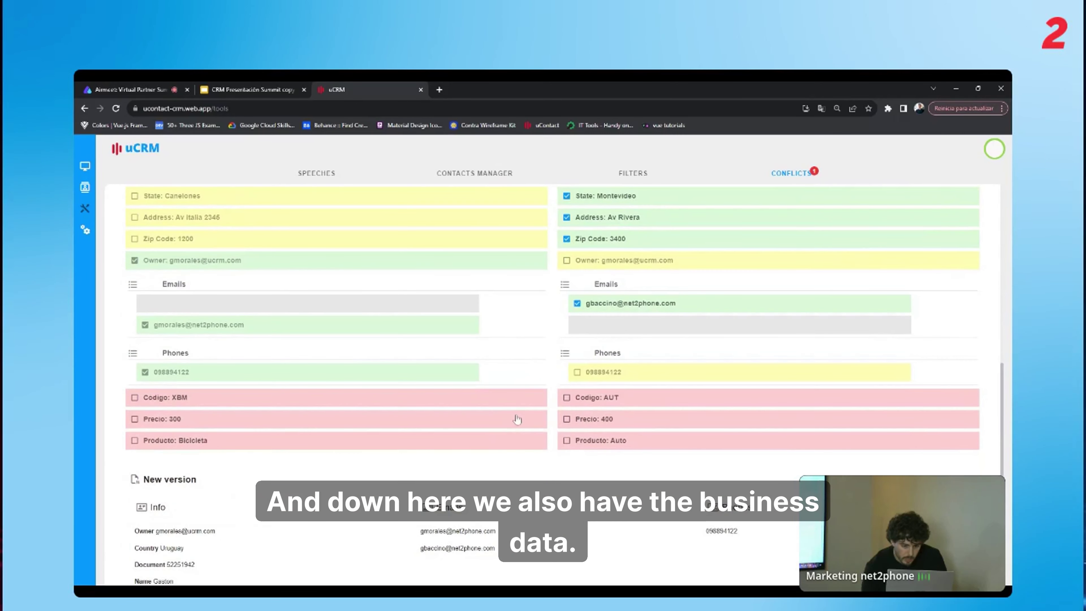
click(518, 418)
click(604, 401)
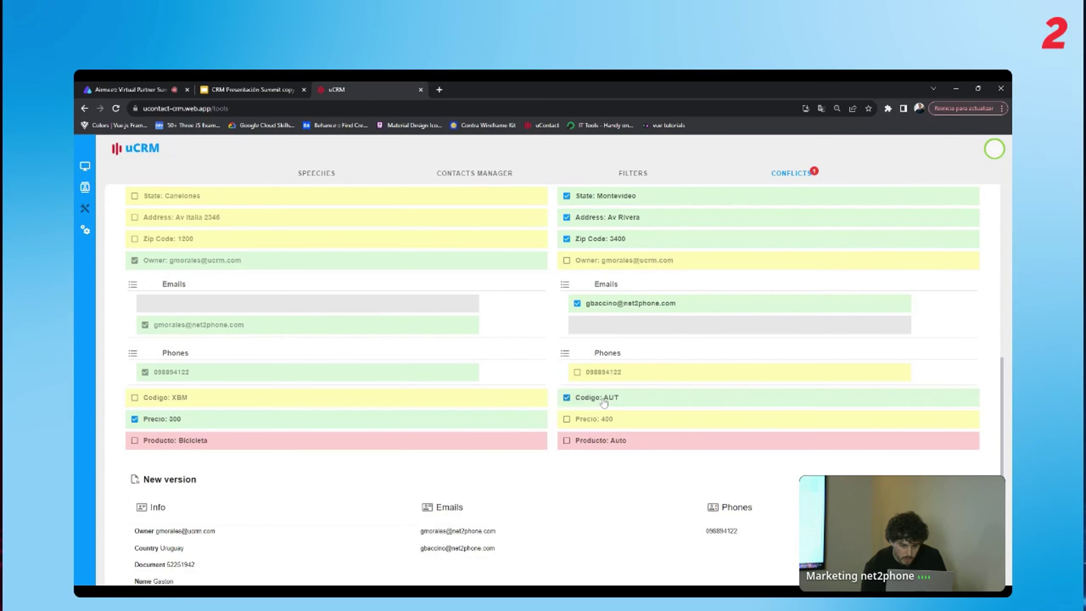
click(525, 442)
scroll(527, 454, down, 5)
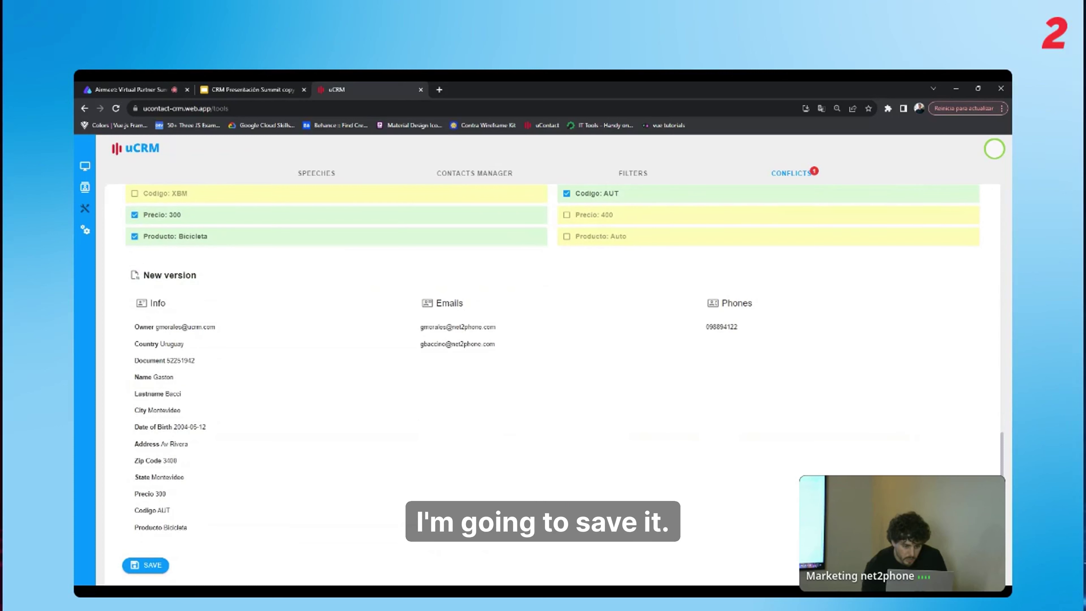
click(155, 566)
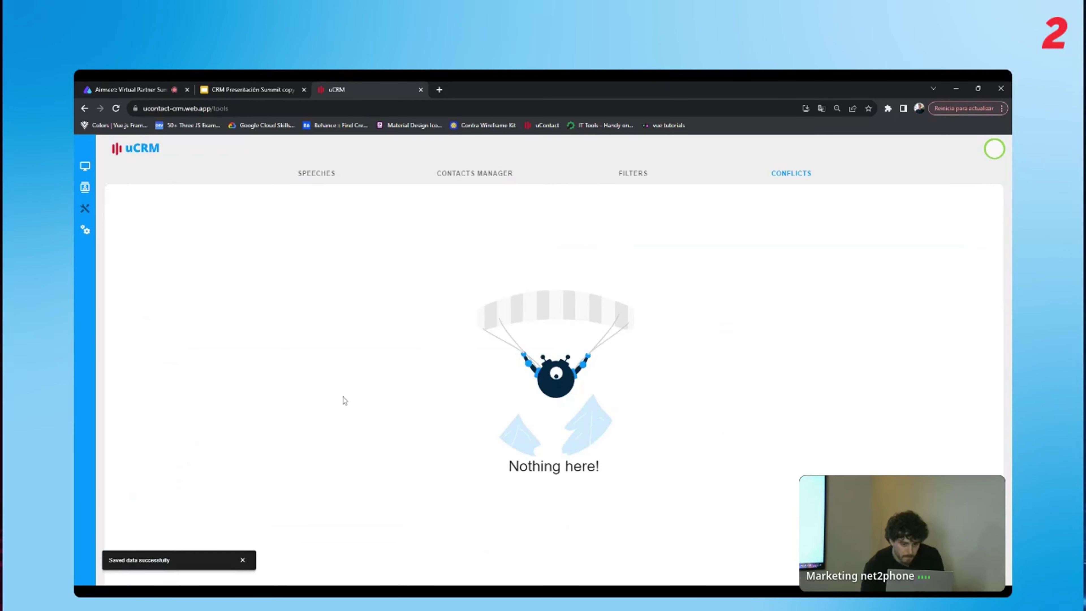
Search the contacts list by name and open the merged contact's record.
click(85, 188)
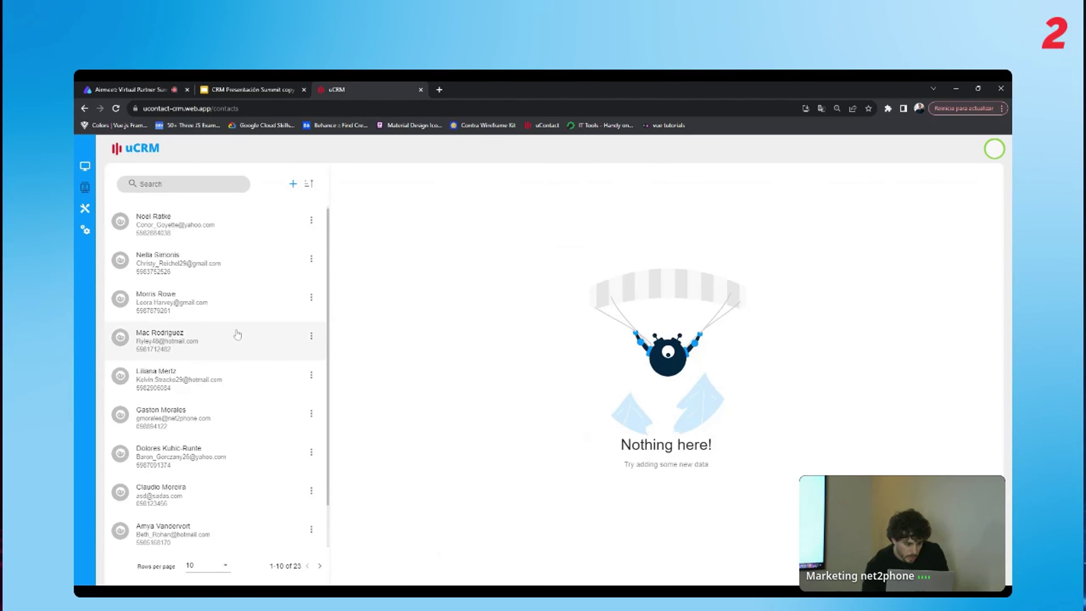
scroll(237, 336, down, 1)
click(320, 566)
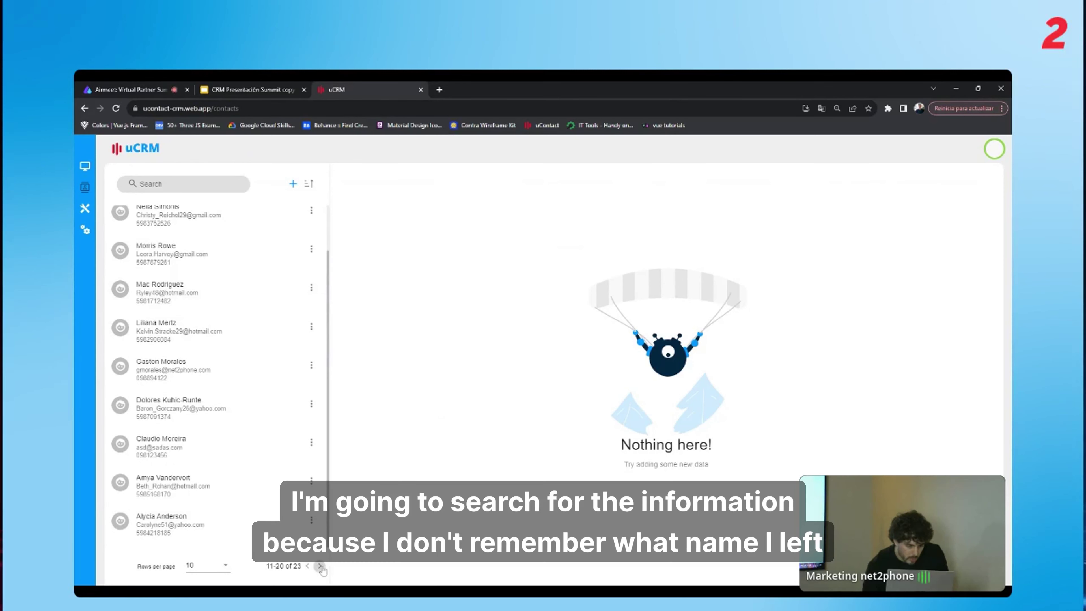
scroll(249, 362, up, 1)
scroll(249, 362, up, 1)
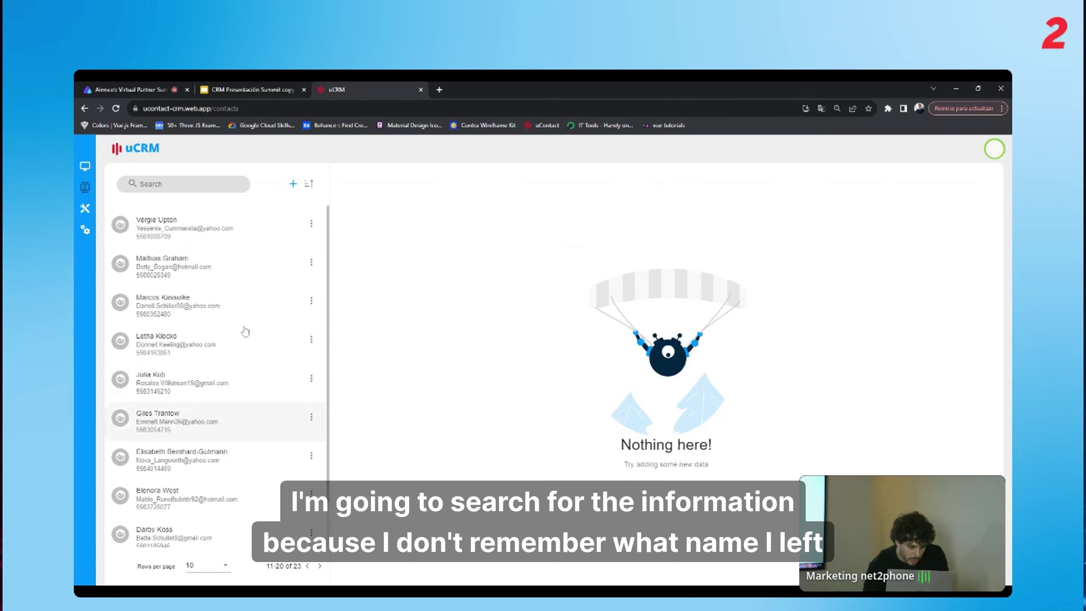
click(207, 190)
text(G)
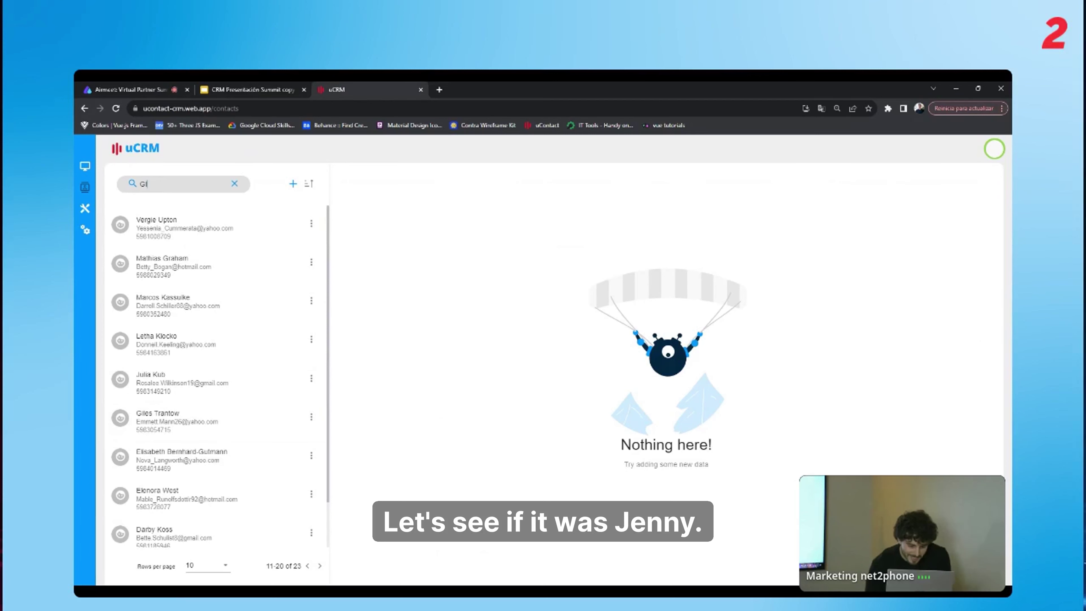
text(ia)
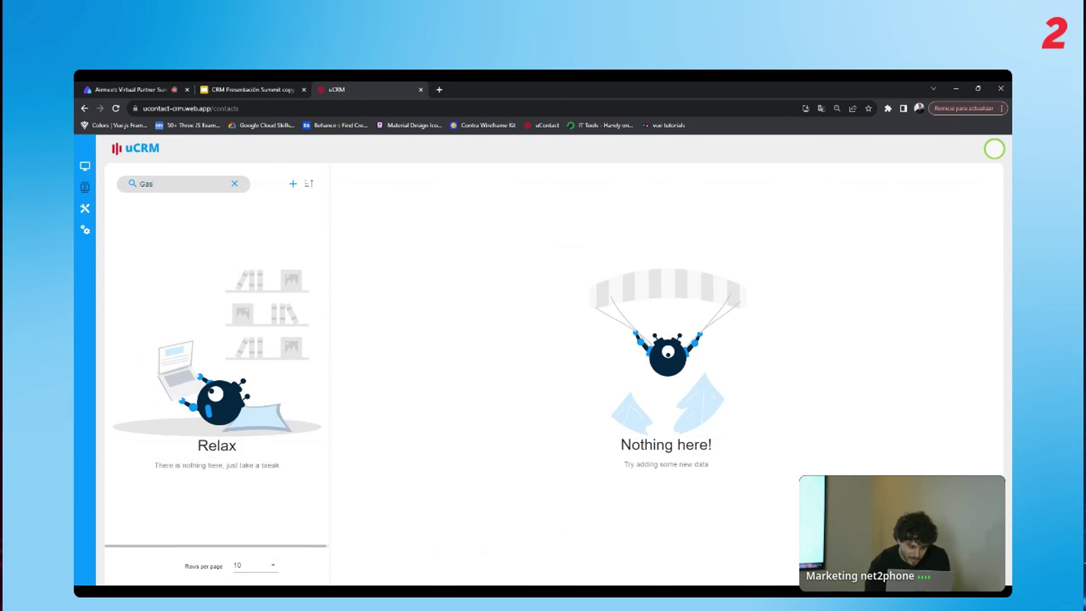
click(203, 216)
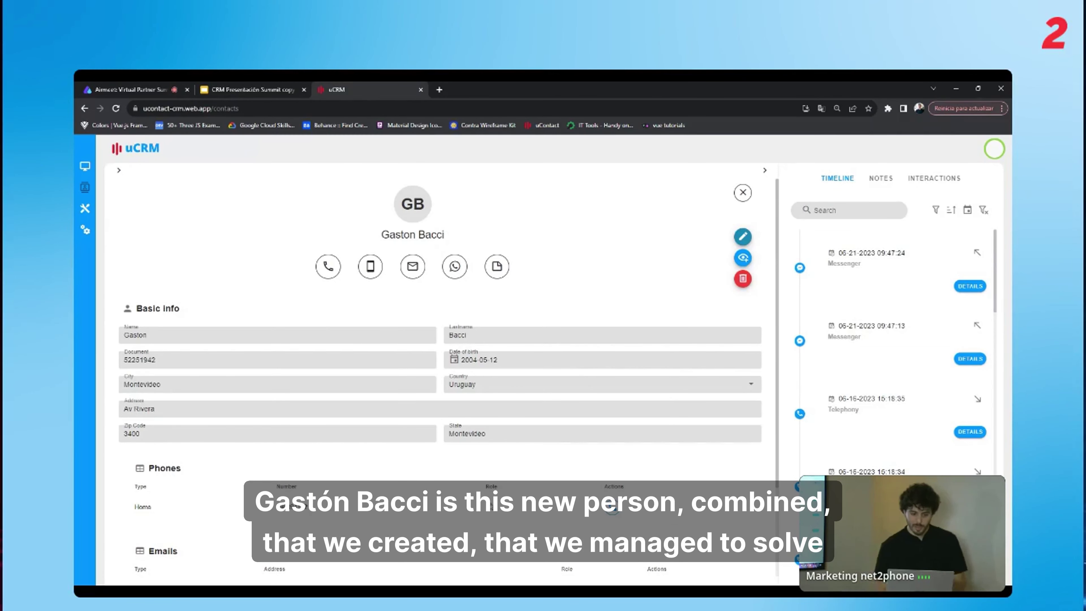
Review the merged contact's details beside the contacts list, then start the CRM Presentación Summit copy slideshow.
scroll(440, 376, down, 3)
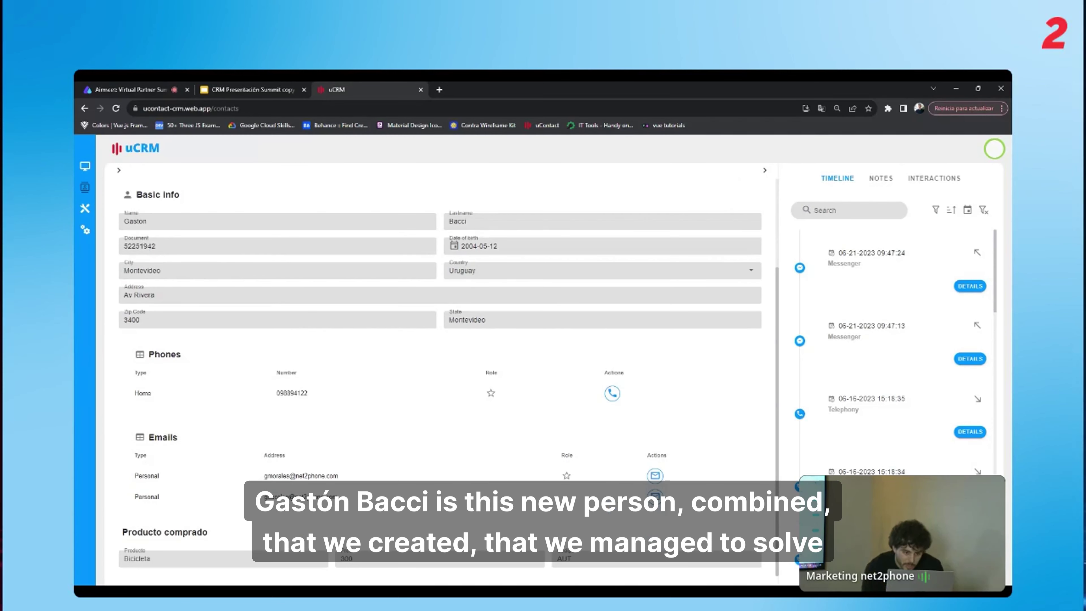
scroll(207, 240, up, 3)
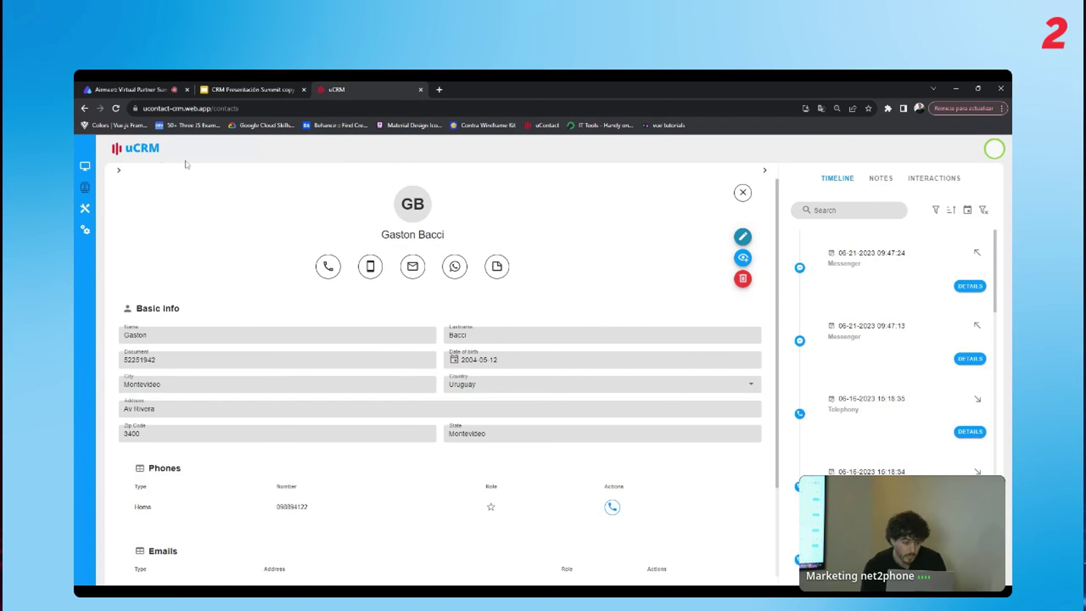
click(119, 170)
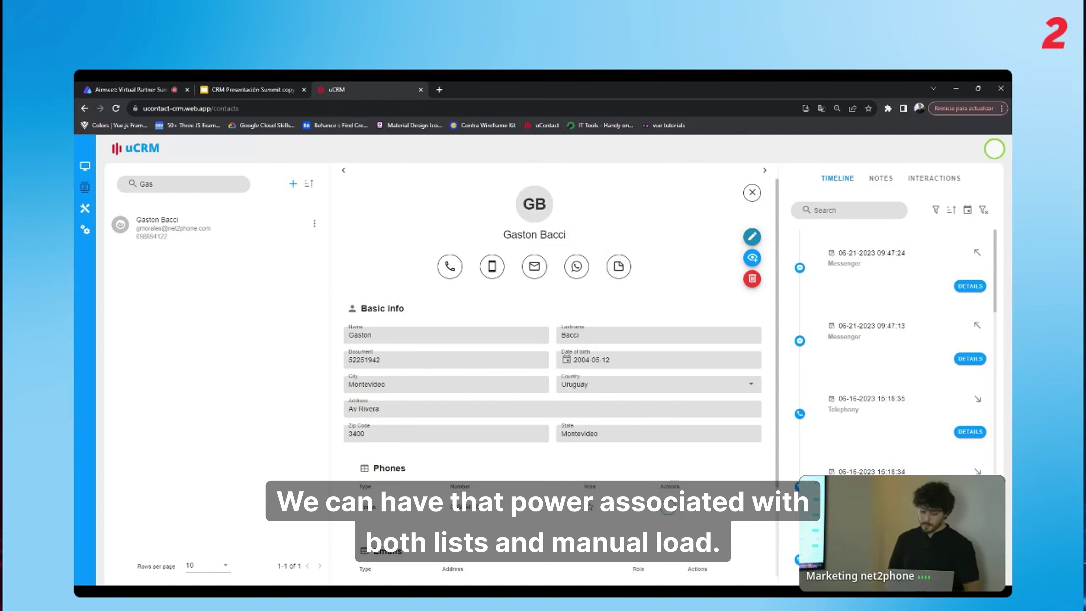
click(250, 91)
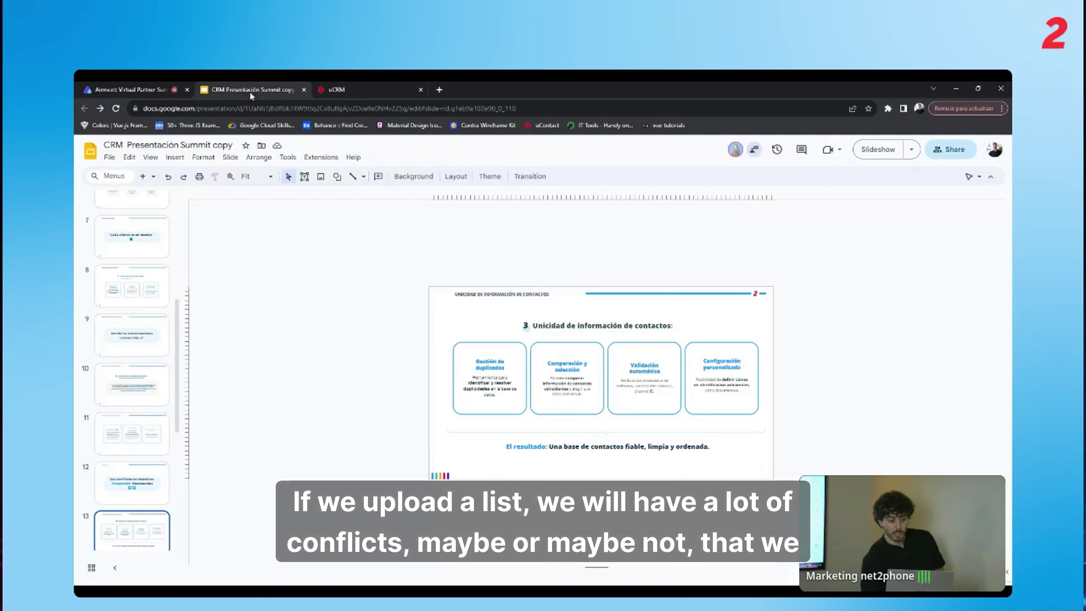
click(877, 148)
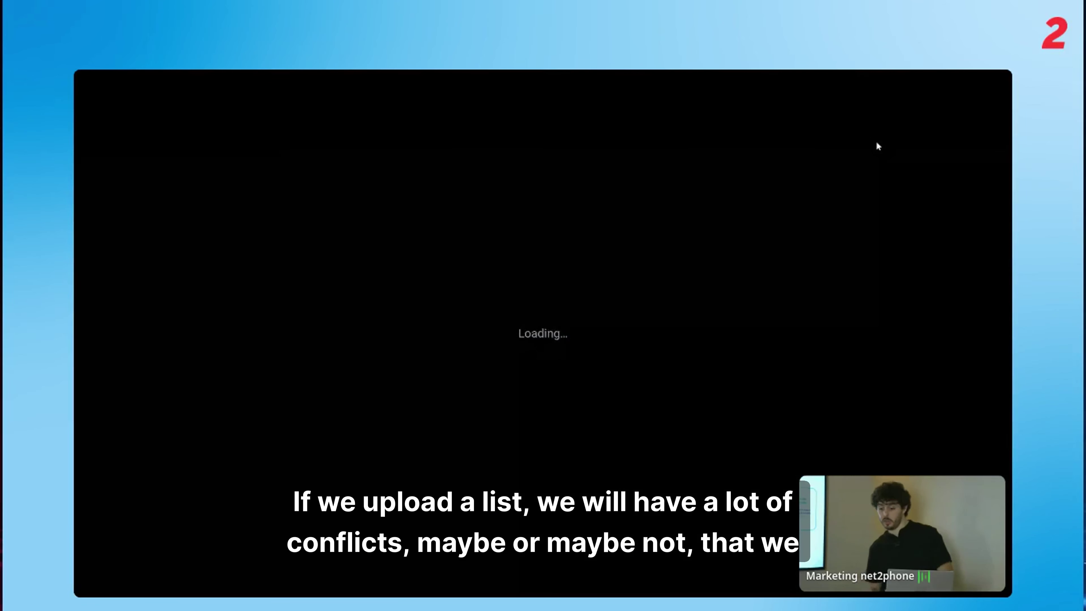